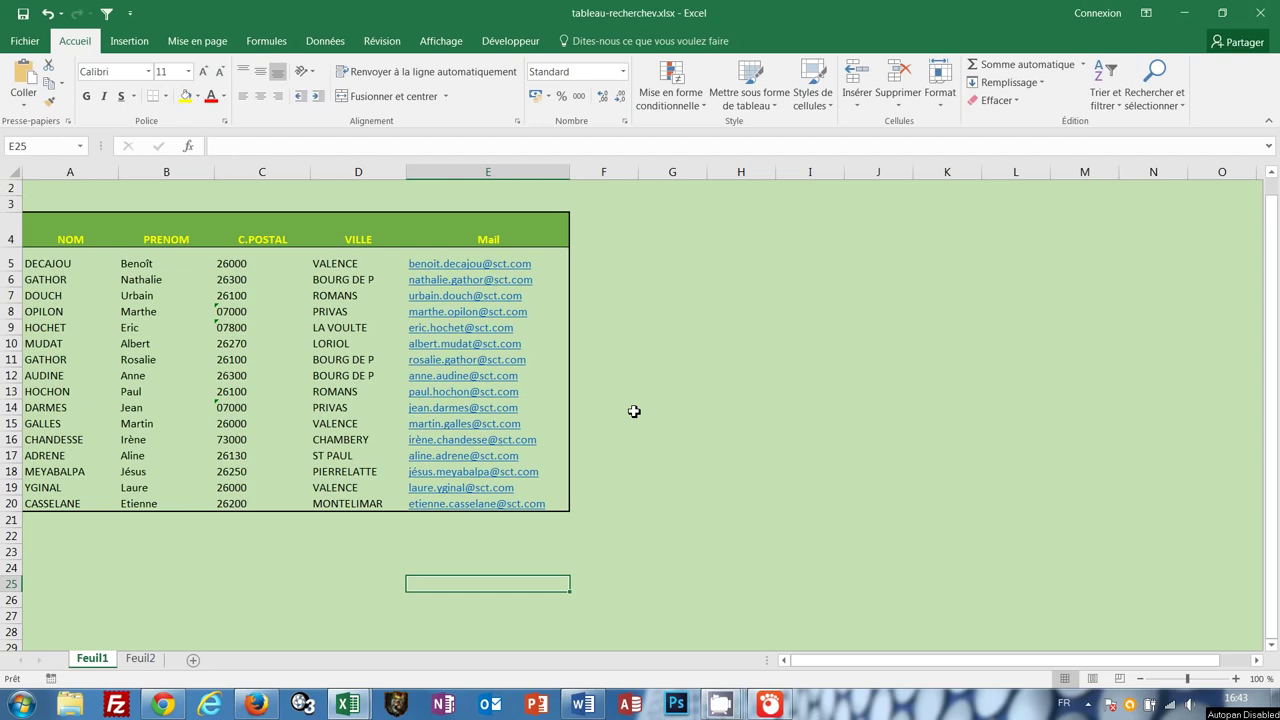
Delete the old wrapped title from cell B1 at the top of Feuil1
scroll(663, 438, "up", 1)
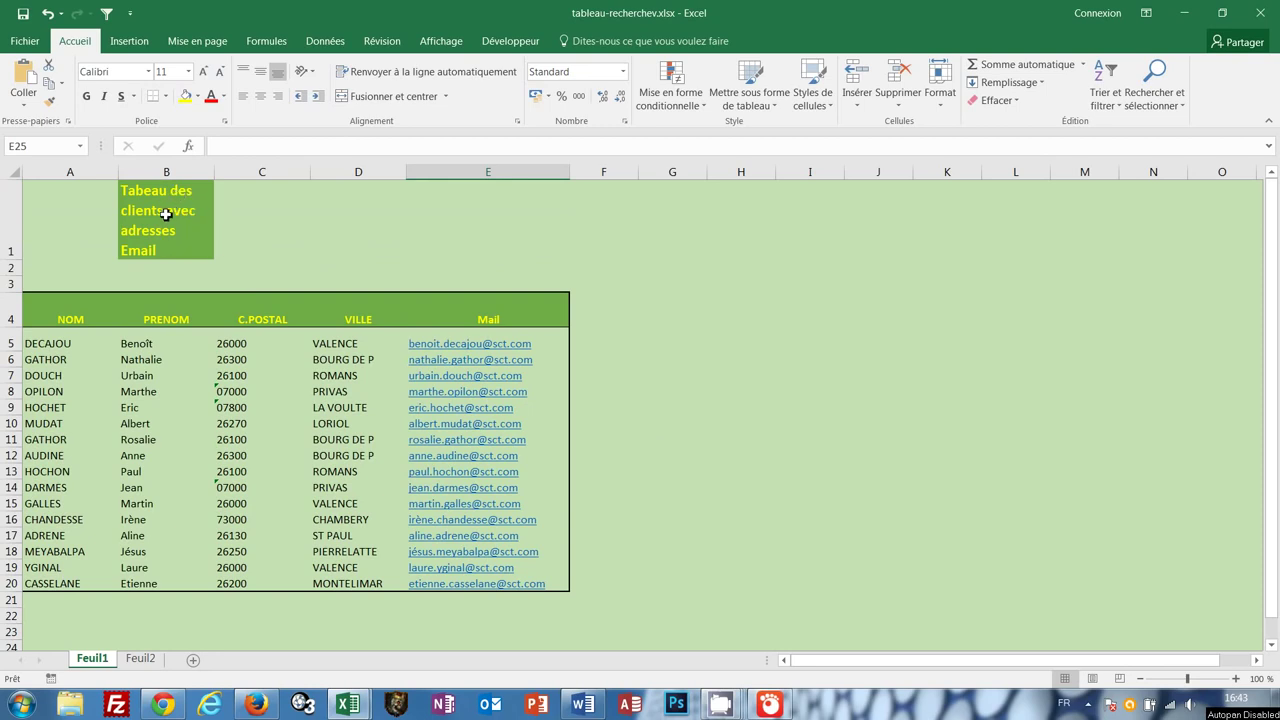
left_click(167, 215)
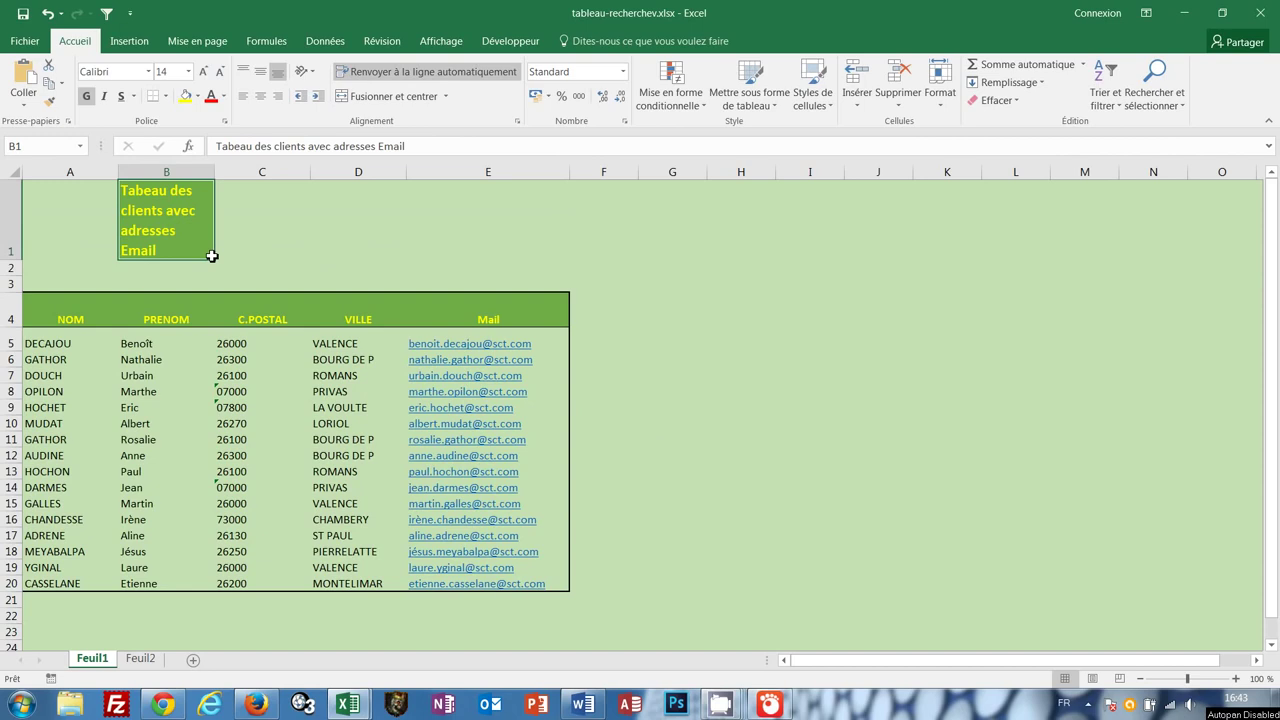
key("Delete")
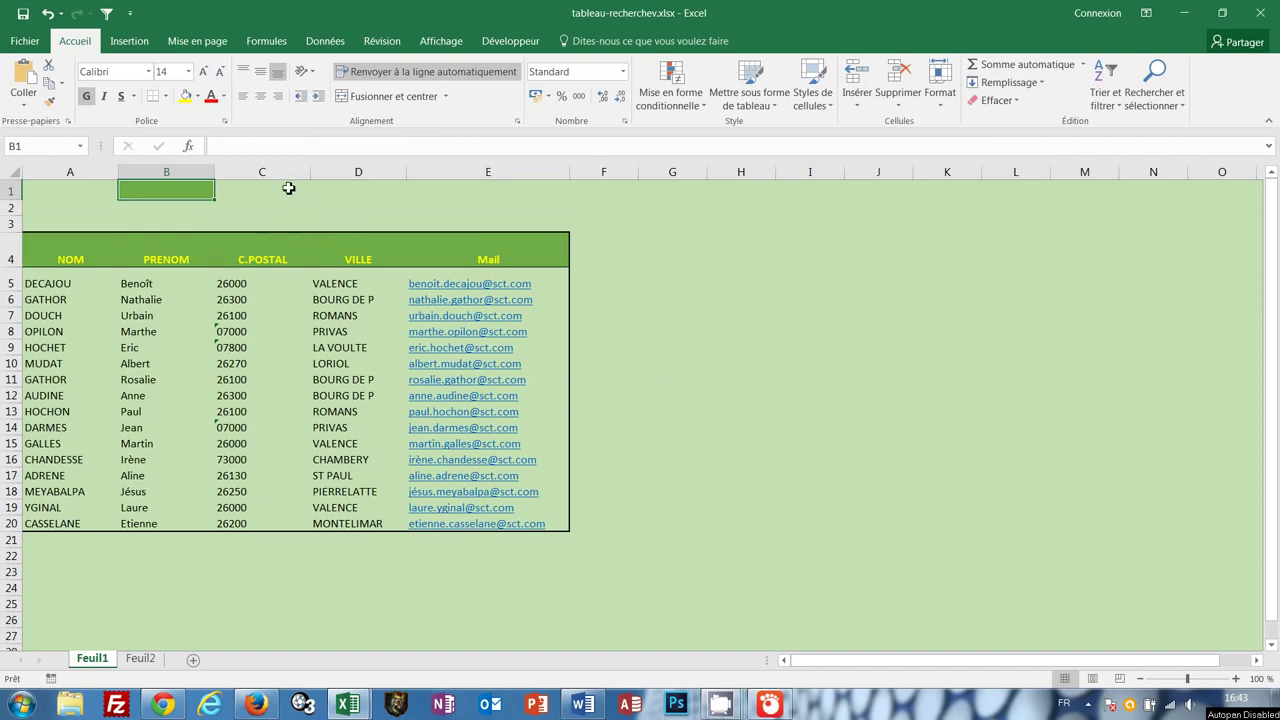
Enter the title 'Tableau des clients avec Adresses Email' in cell C1
left_click(288, 188)
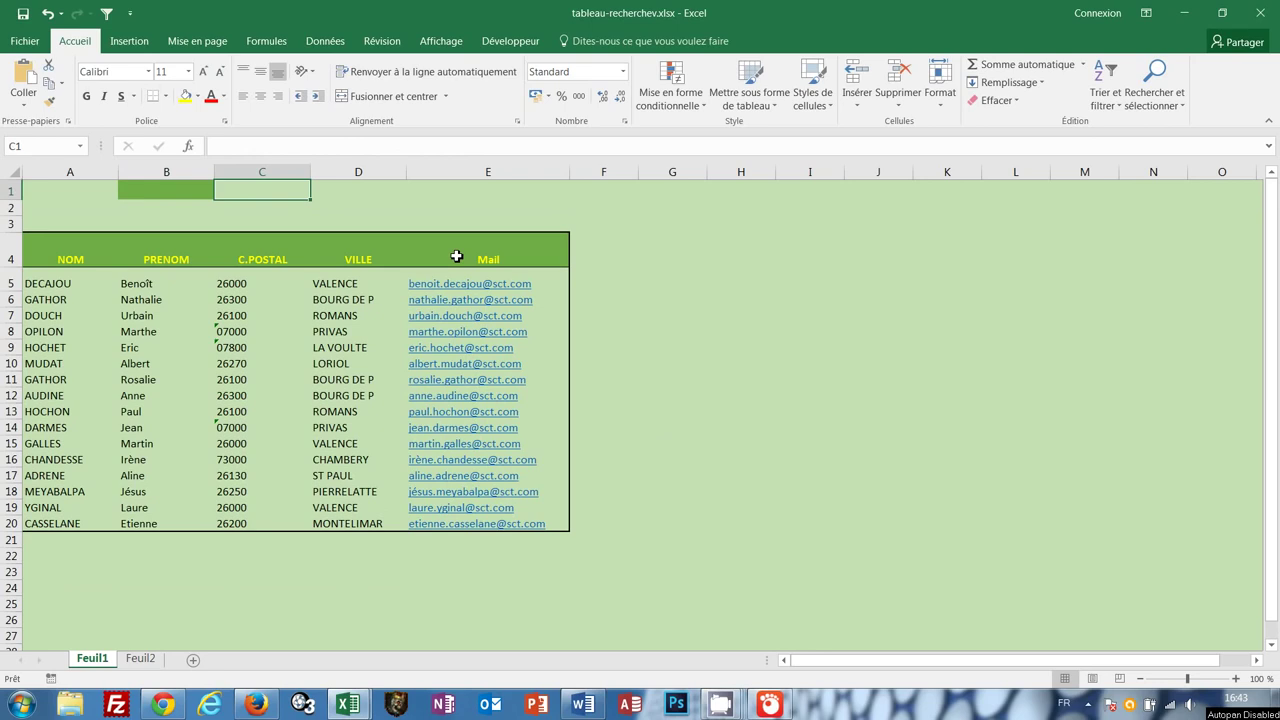
type("Tableau d")
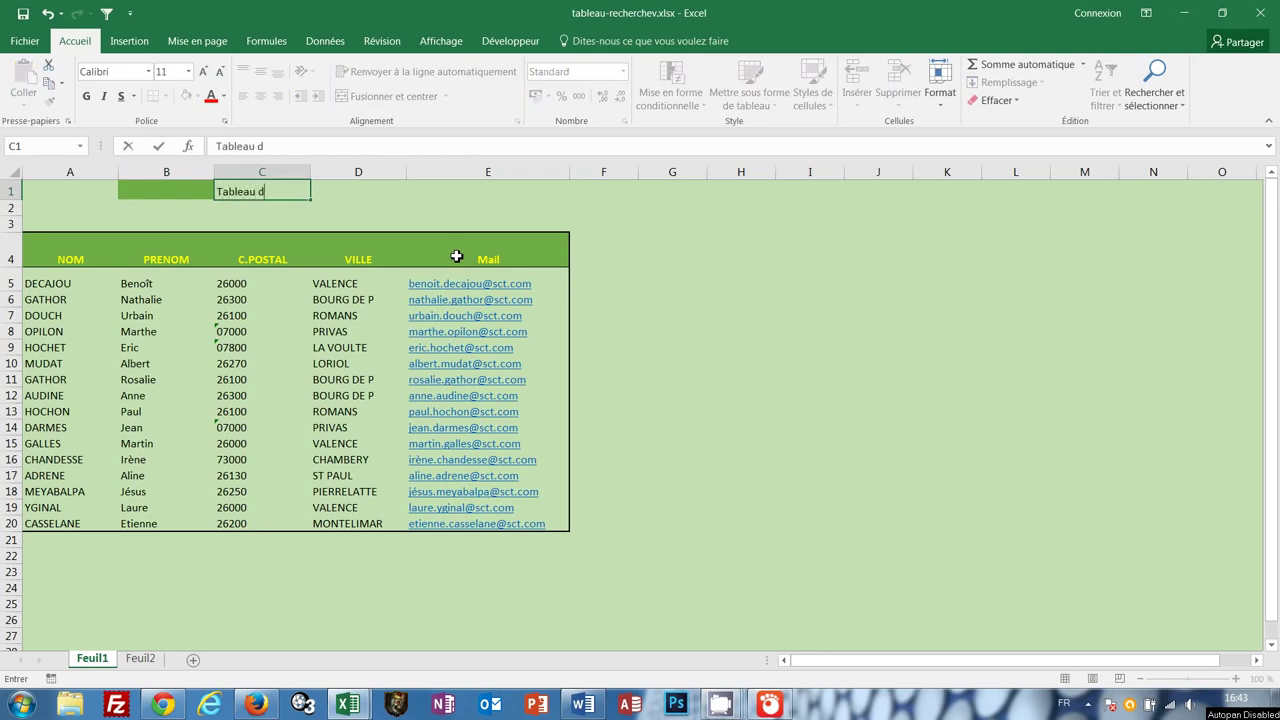
type("es clients")
type(" avec Adr")
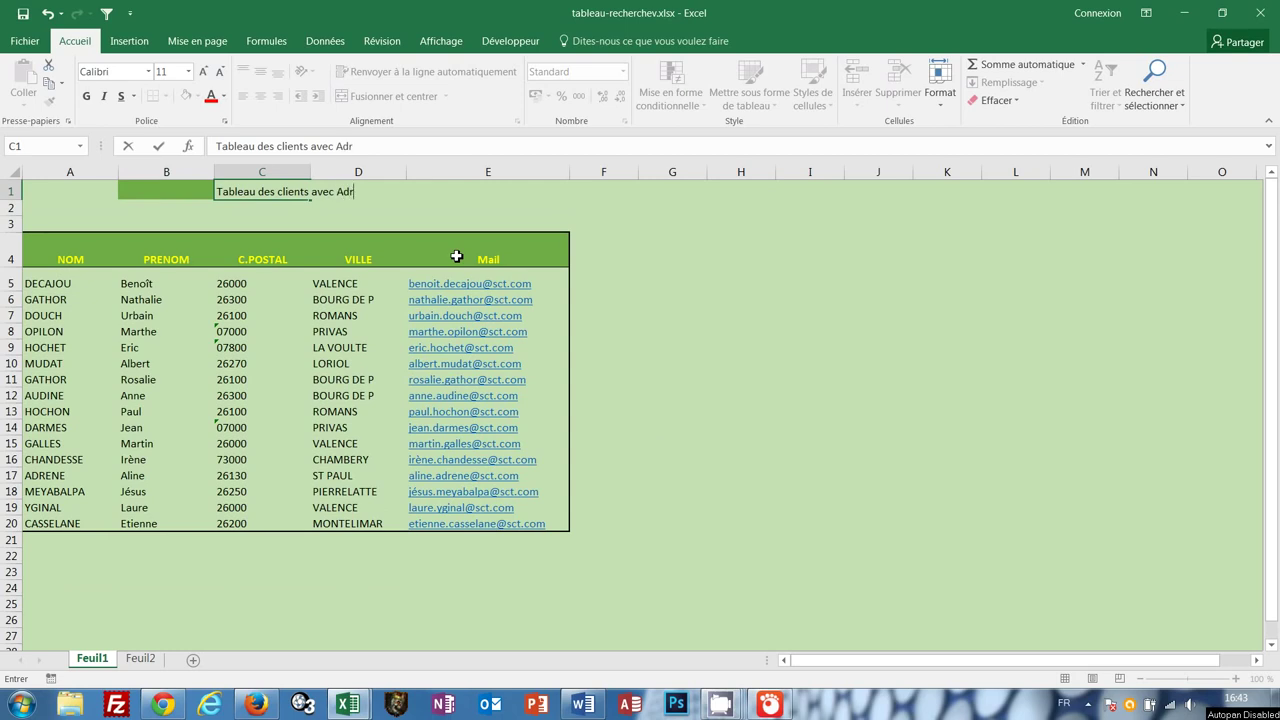
type("esses Em")
type("ail")
key("Return")
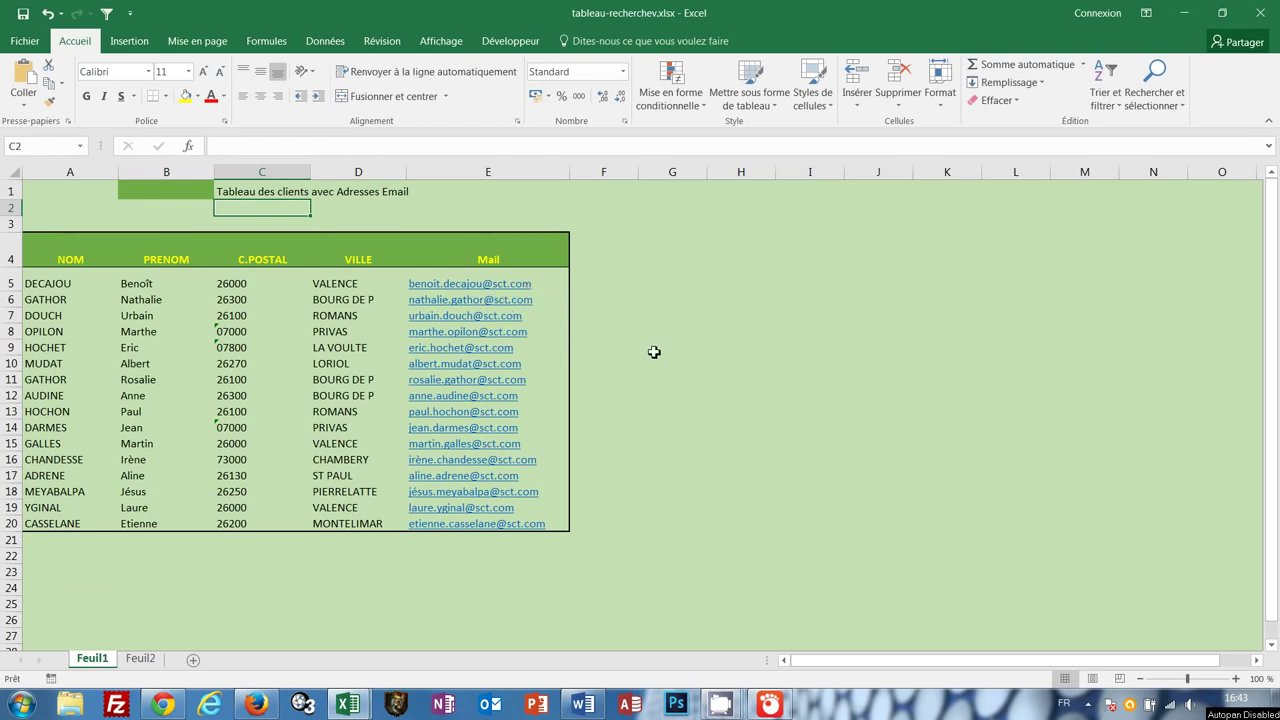
Make the C1 title bold at 12 points, undoing the wrap to keep one line
left_click(276, 194)
left_click(90, 99)
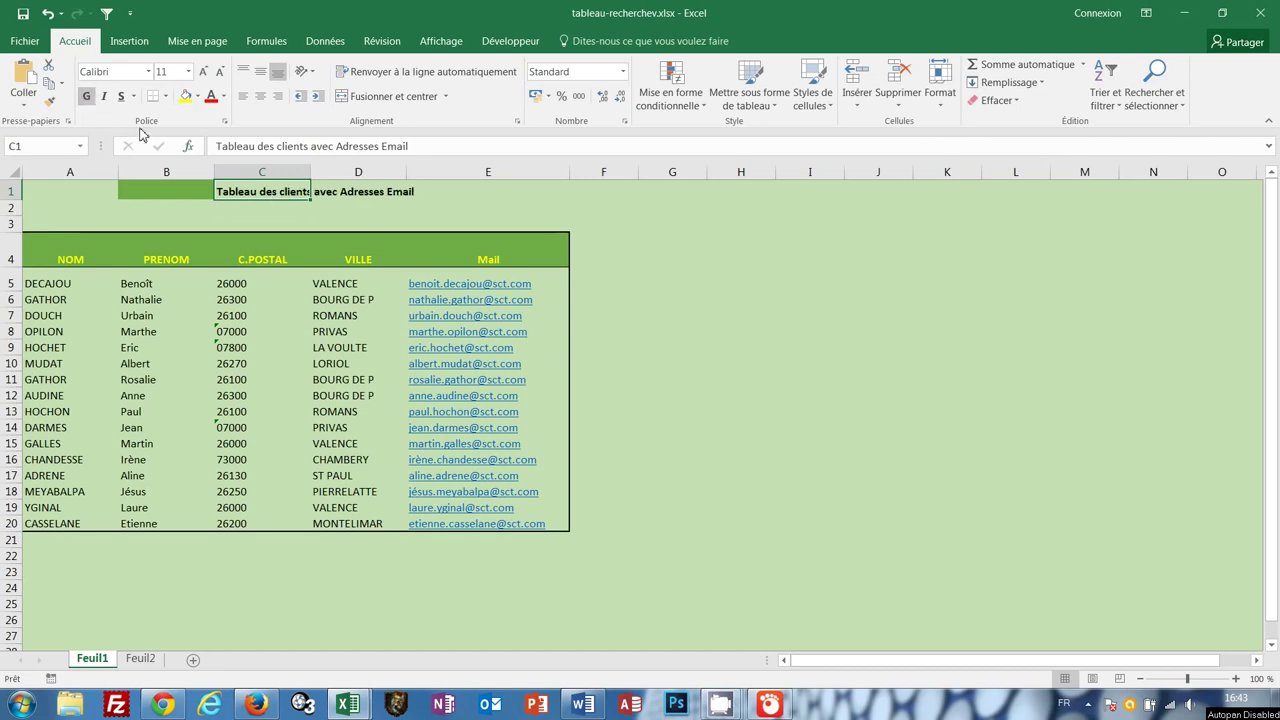
left_click(182, 71)
type("12")
key("Return")
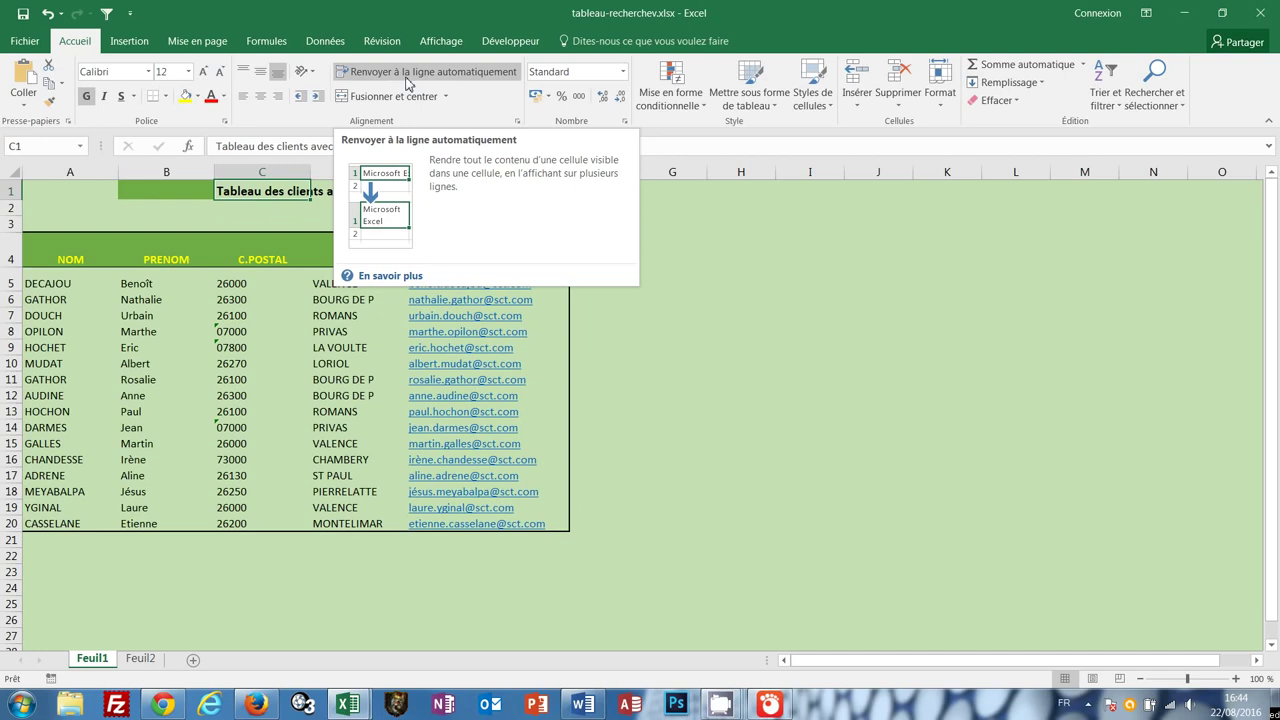
left_click(408, 80)
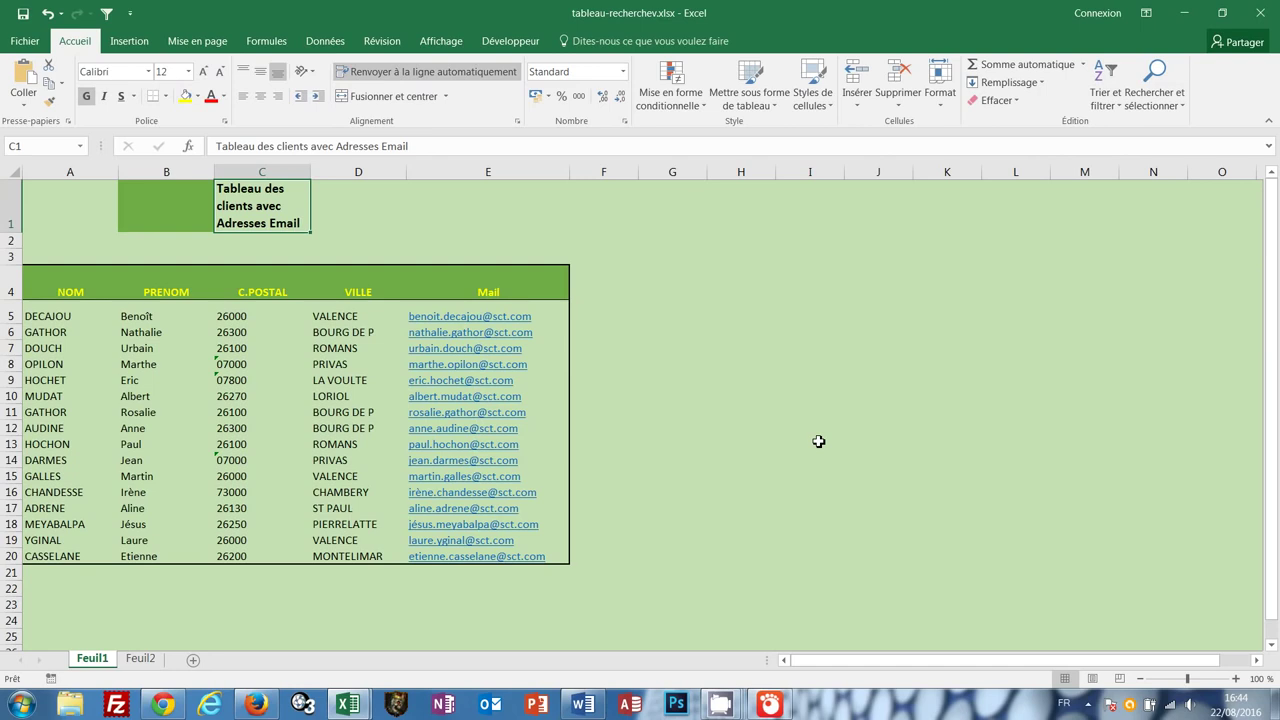
key("ctrl+z")
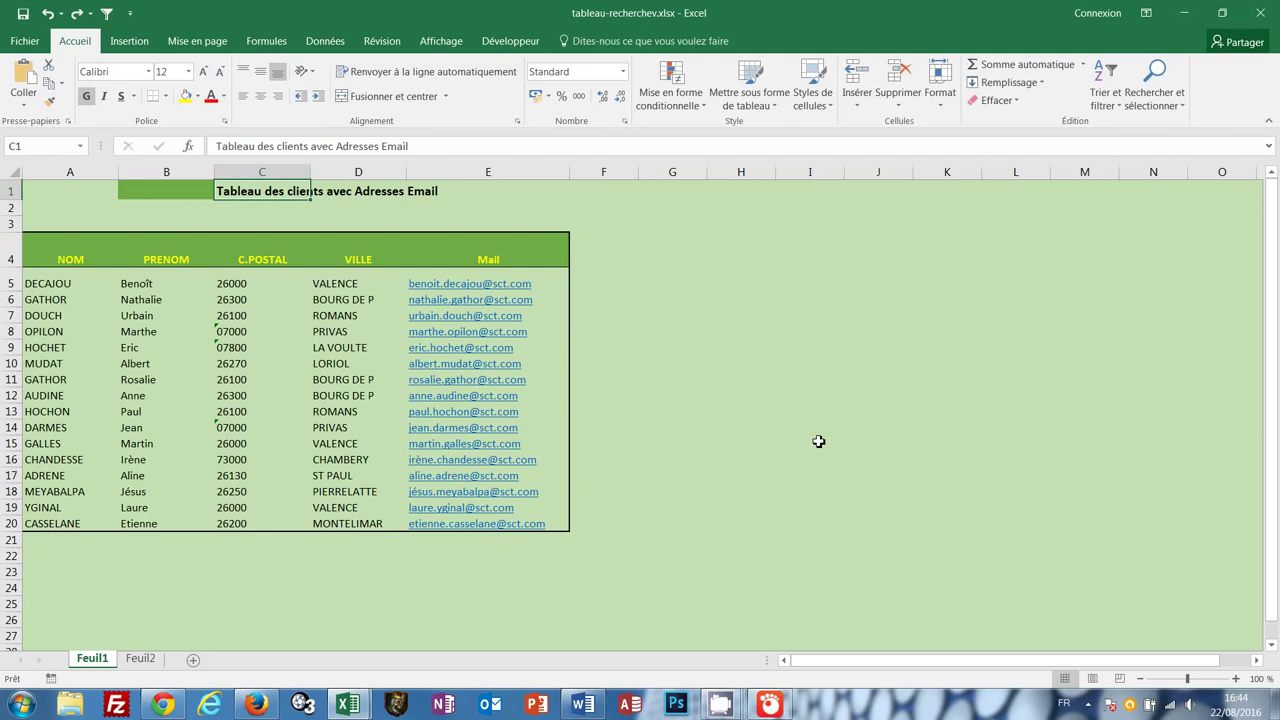
Retype C1 as a two-line title 'Tableau des clients avec / adresses email', then delete it
key("Delete")
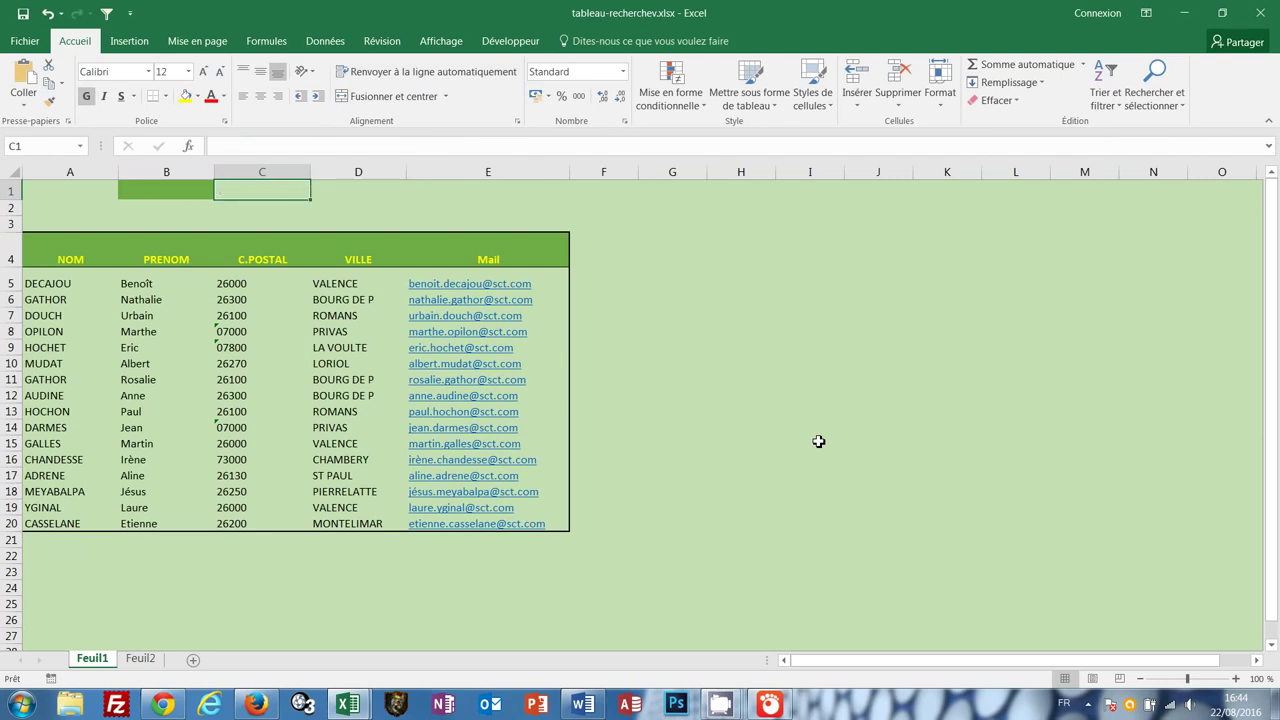
key("Escape")
type("Ta")
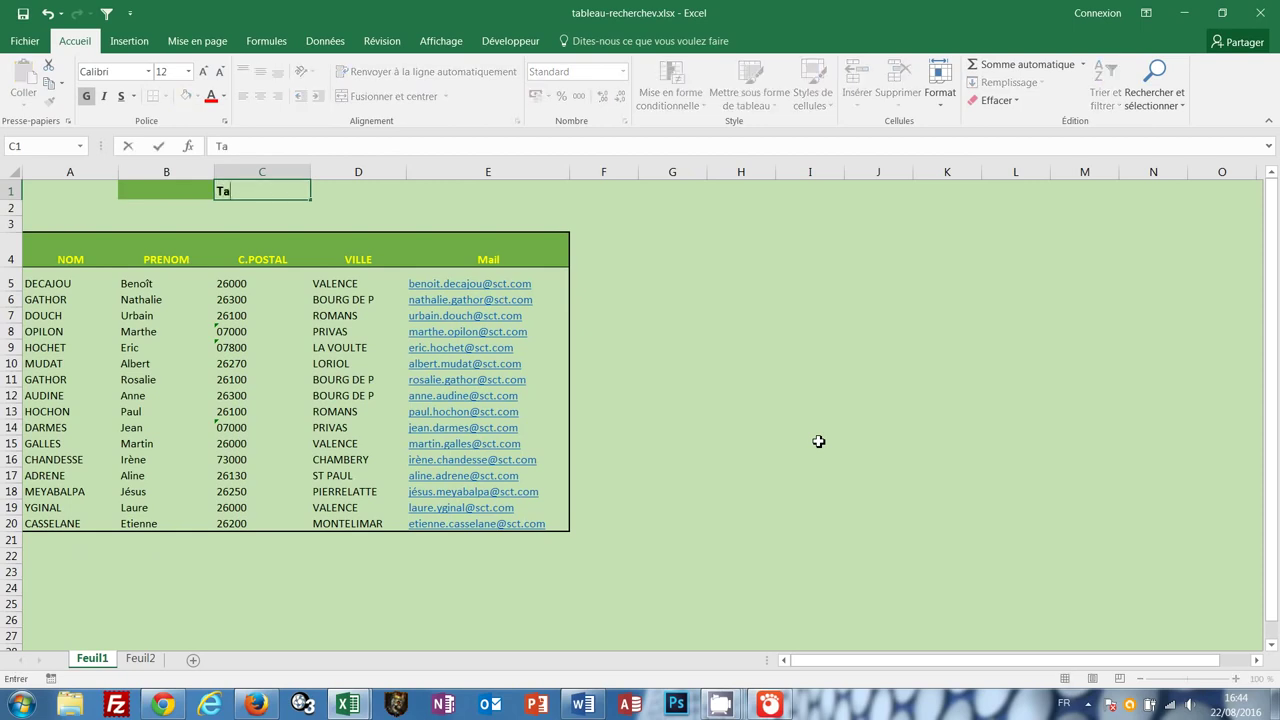
type("bleau des ")
type("clients av")
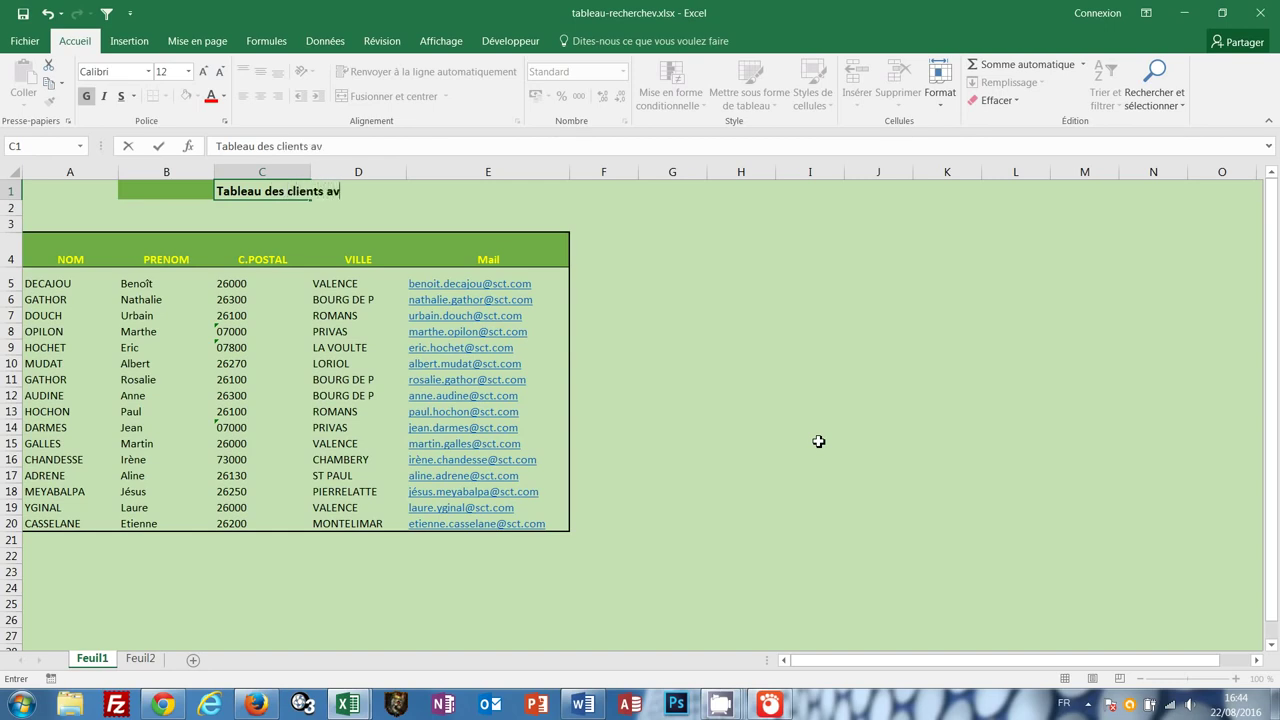
type("ec")
key("BackSpace")
key("alt+Return")
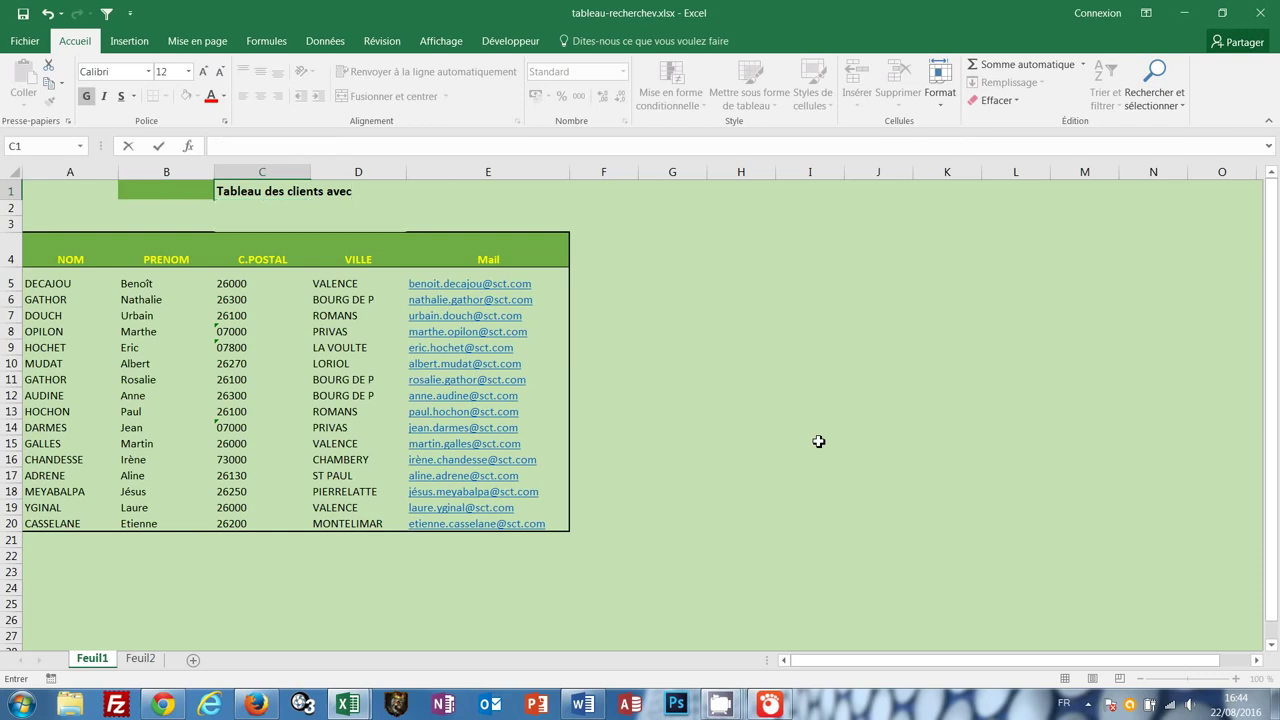
type("adres")
type("ses emai")
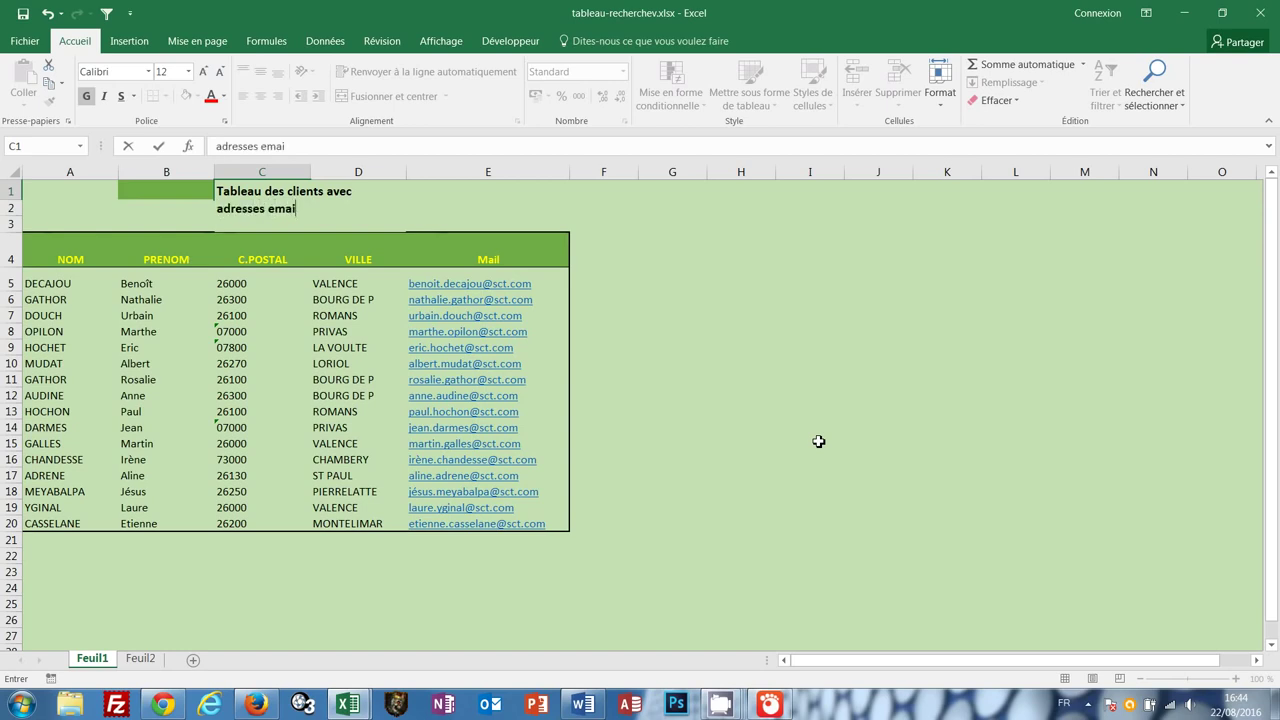
type("l")
key("Return")
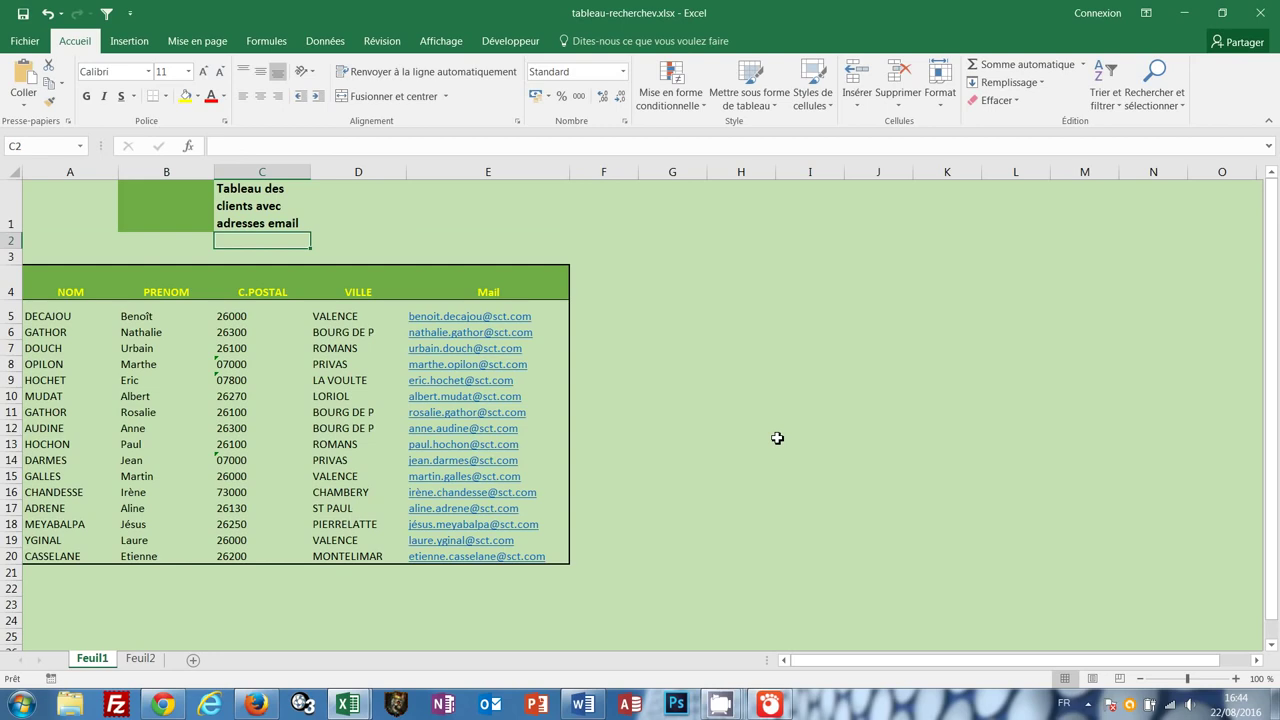
key("Up")
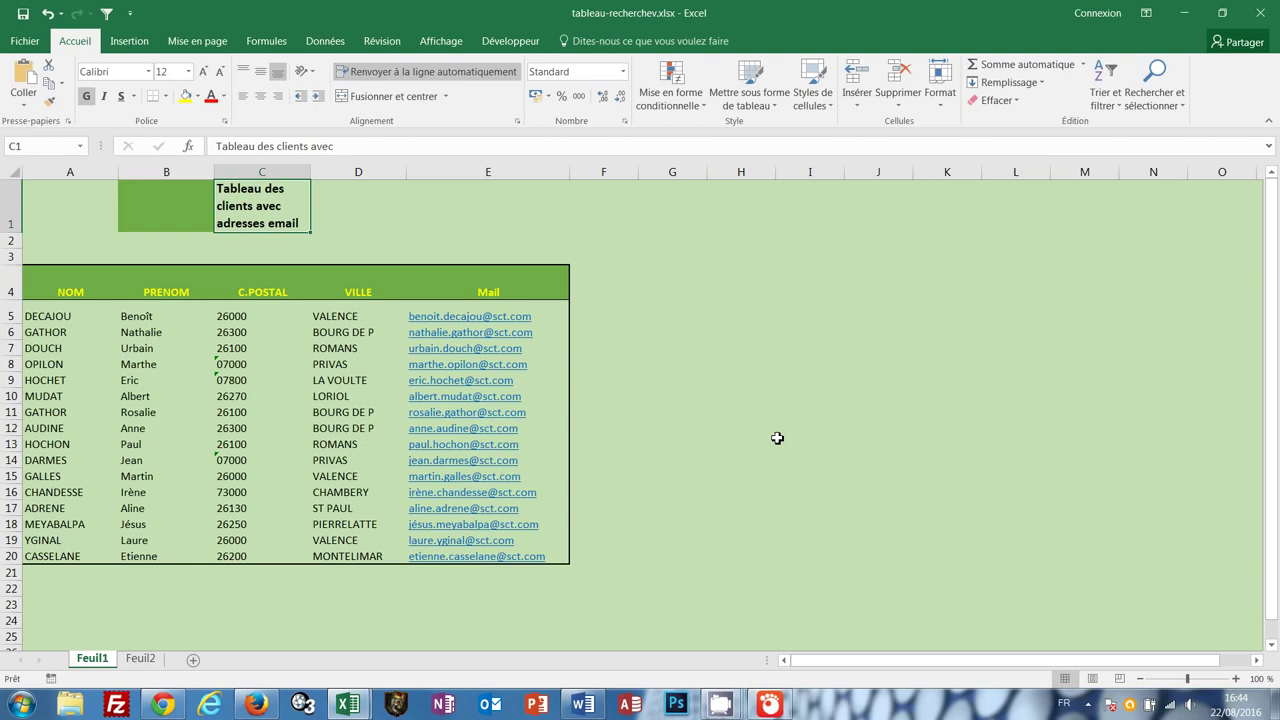
key("Delete")
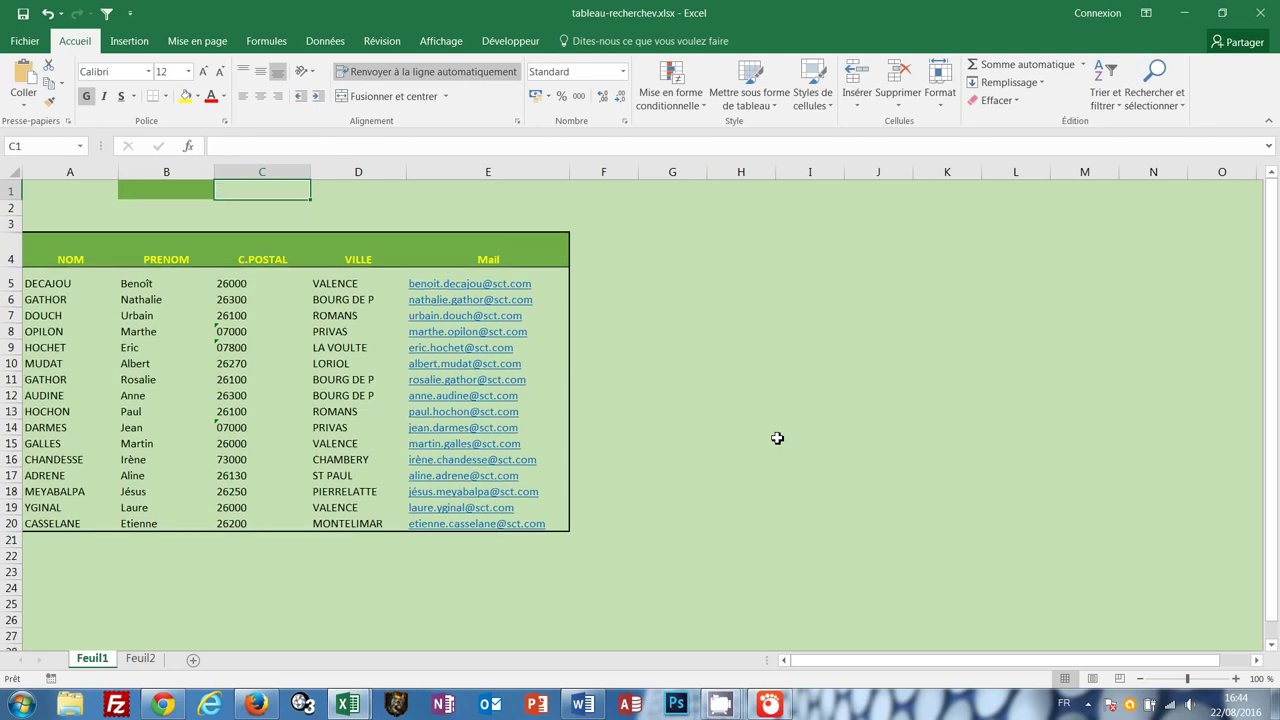
Vertically centre the header labels in A4:E4 (NOM through Mail)
left_click(777, 438)
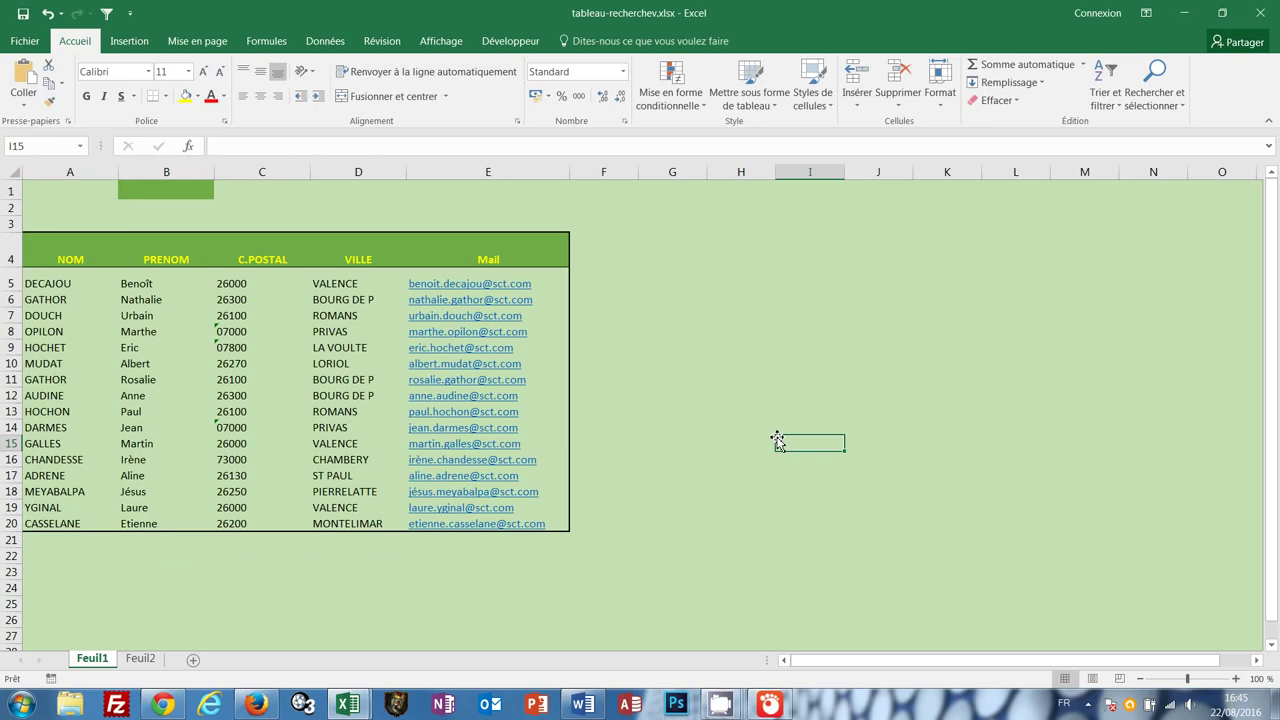
left_click(11, 259)
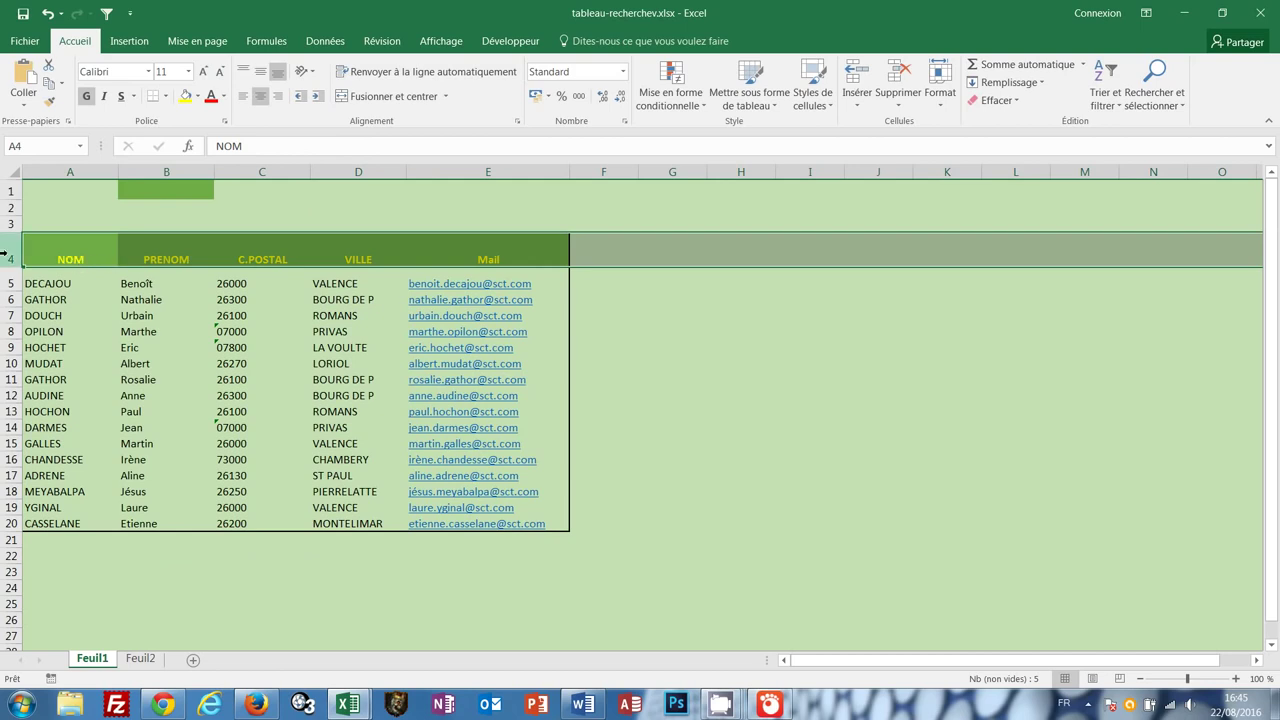
left_click(596, 296)
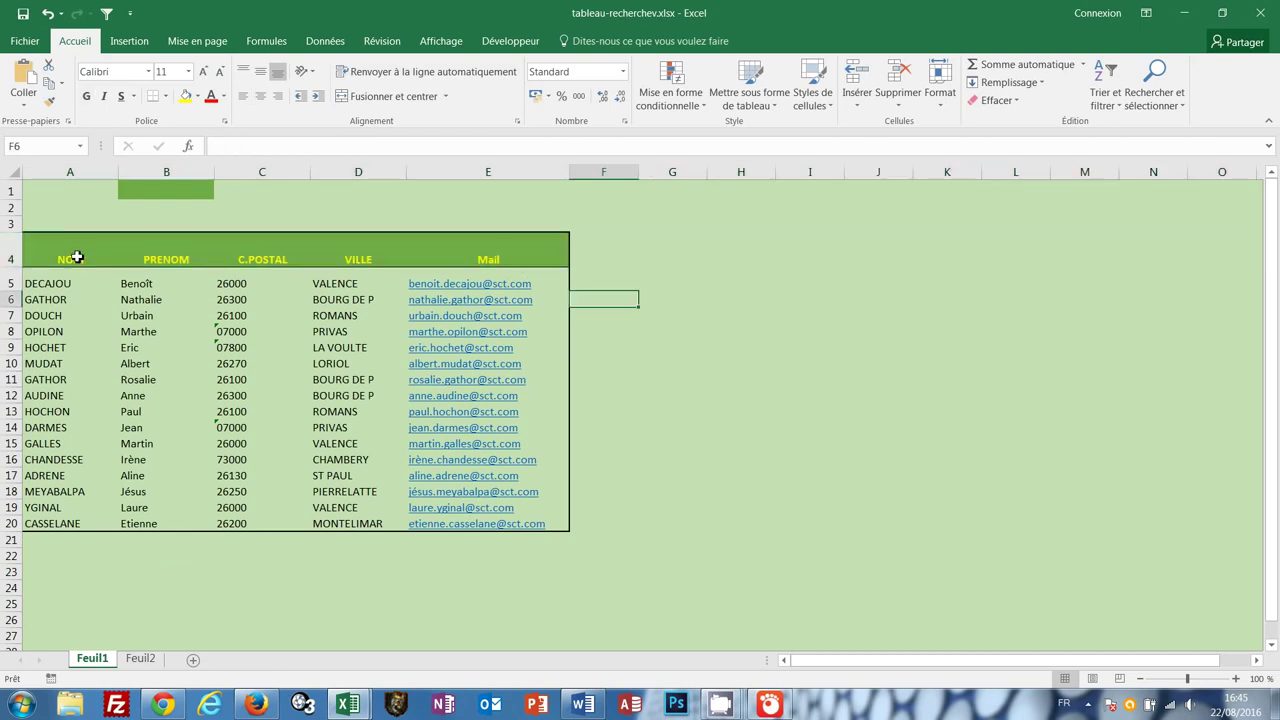
left_click_drag(76, 258, 569, 262)
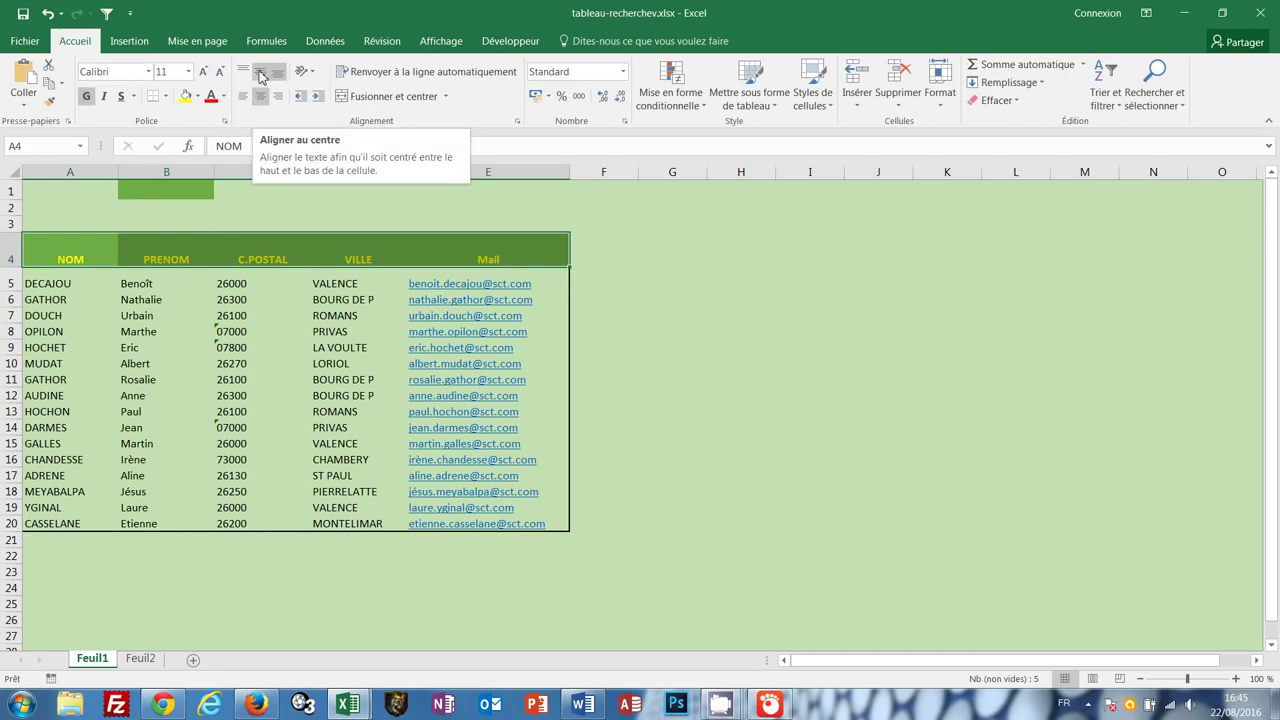
left_click(260, 77)
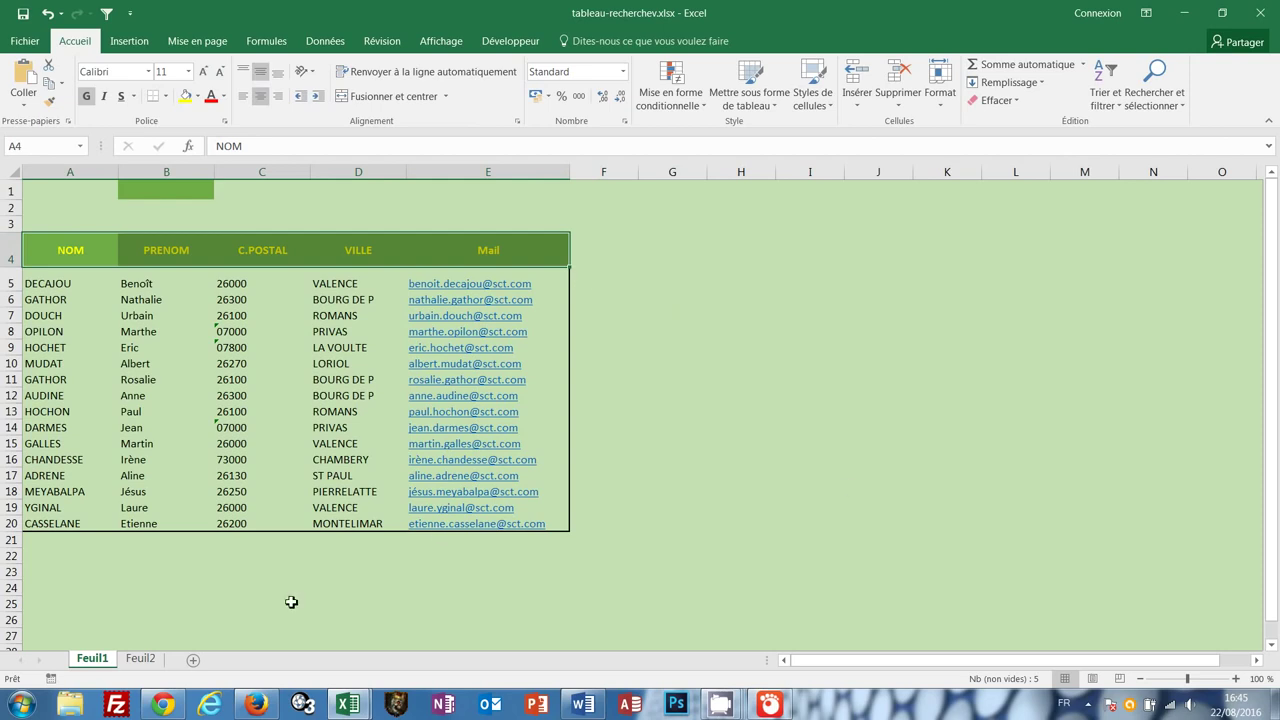
On Feuil2, enter =MAX(A2:A6) in A7, giving 1200
left_click(142, 660)
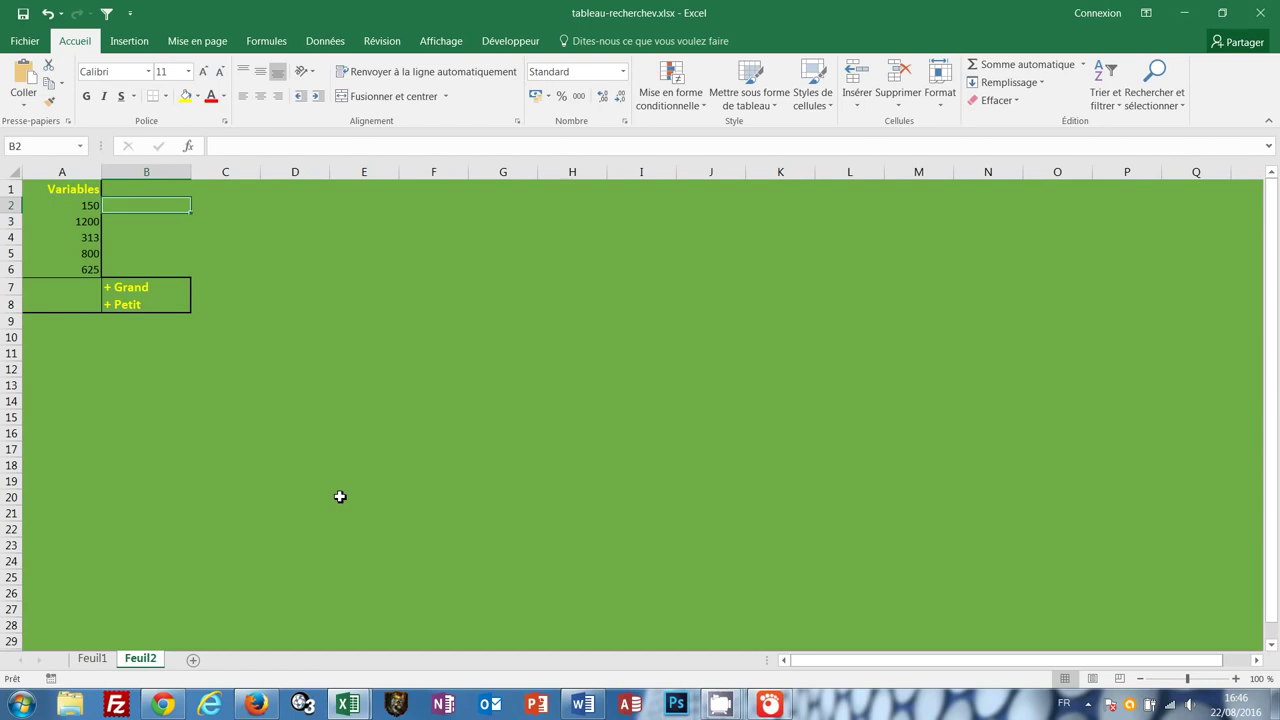
left_click(65, 288)
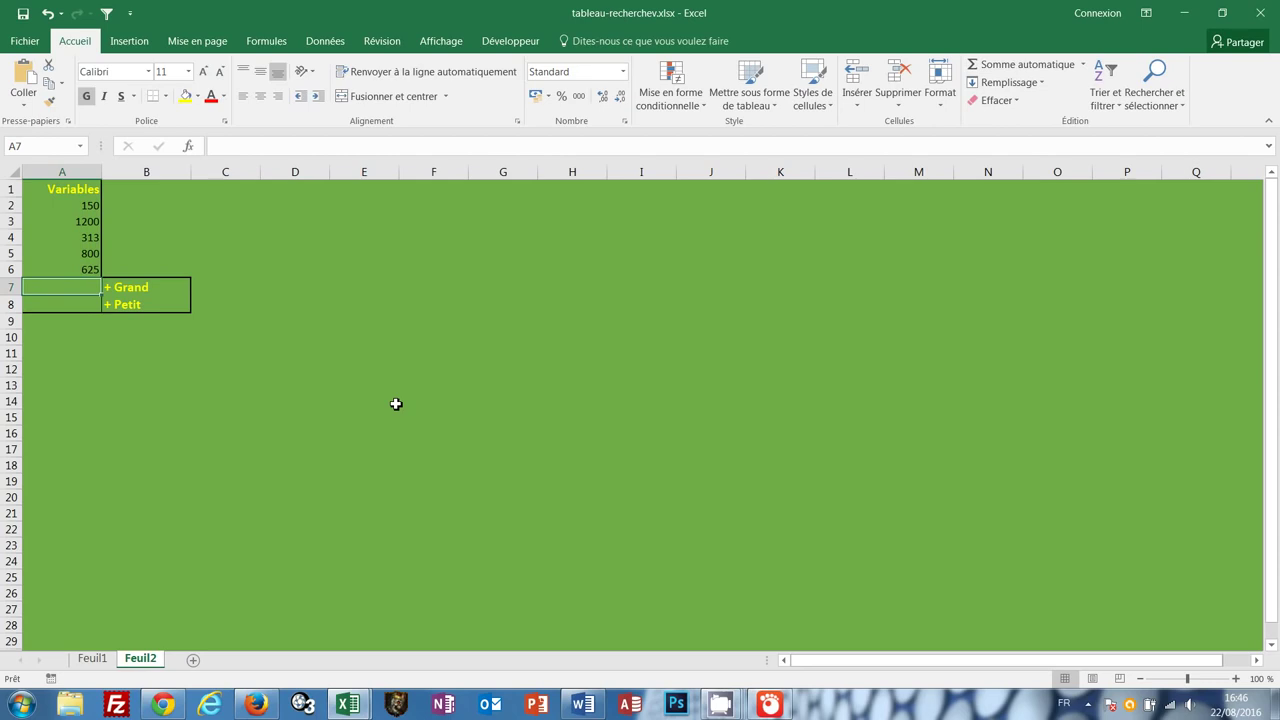
type("=")
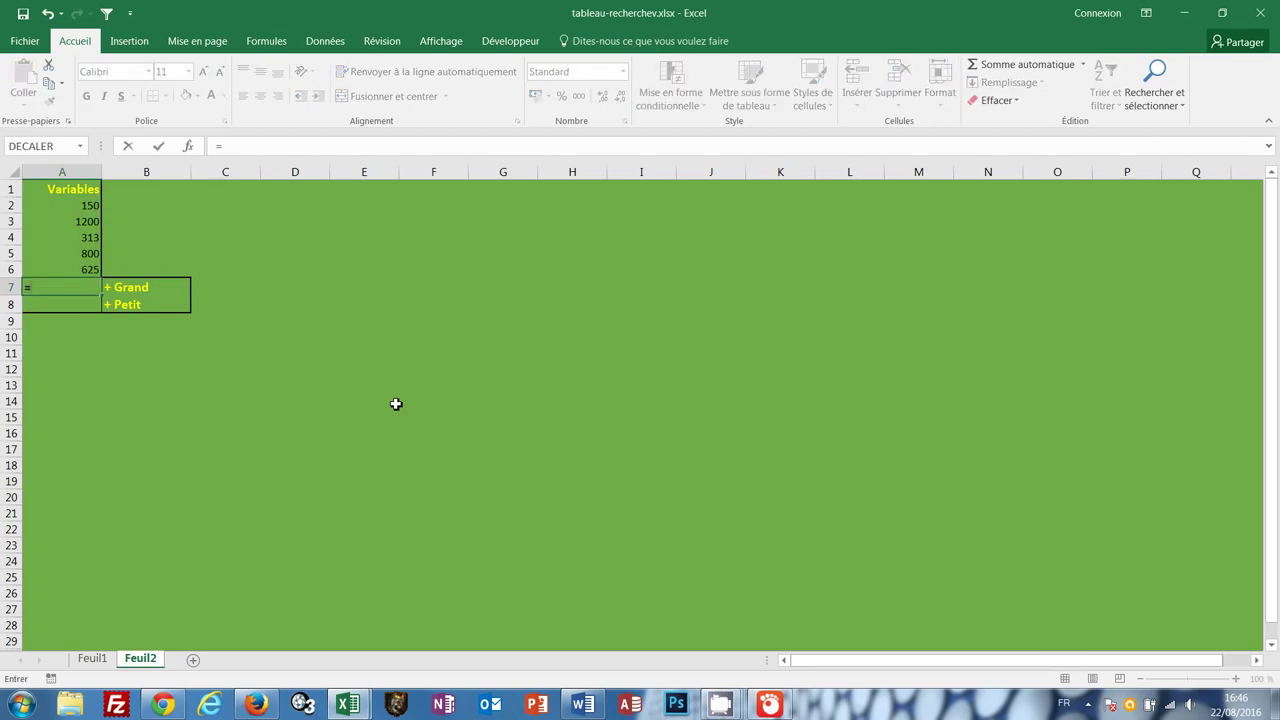
type("max")
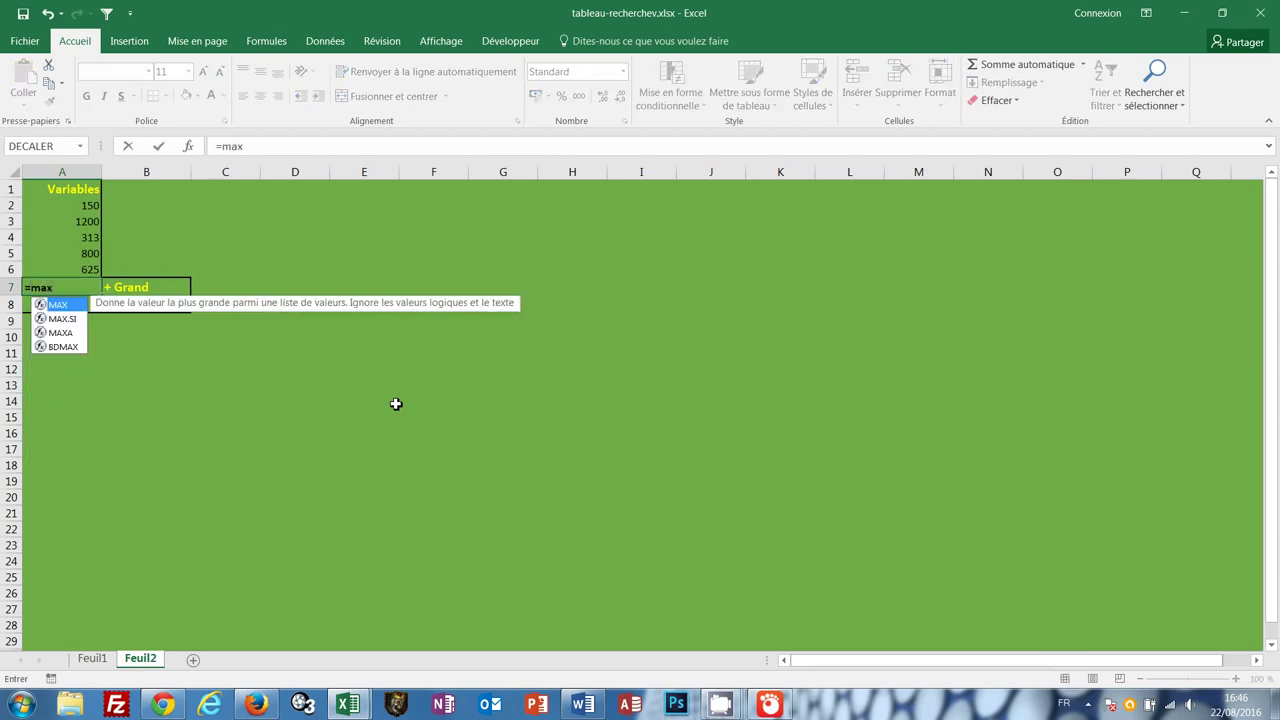
type("(")
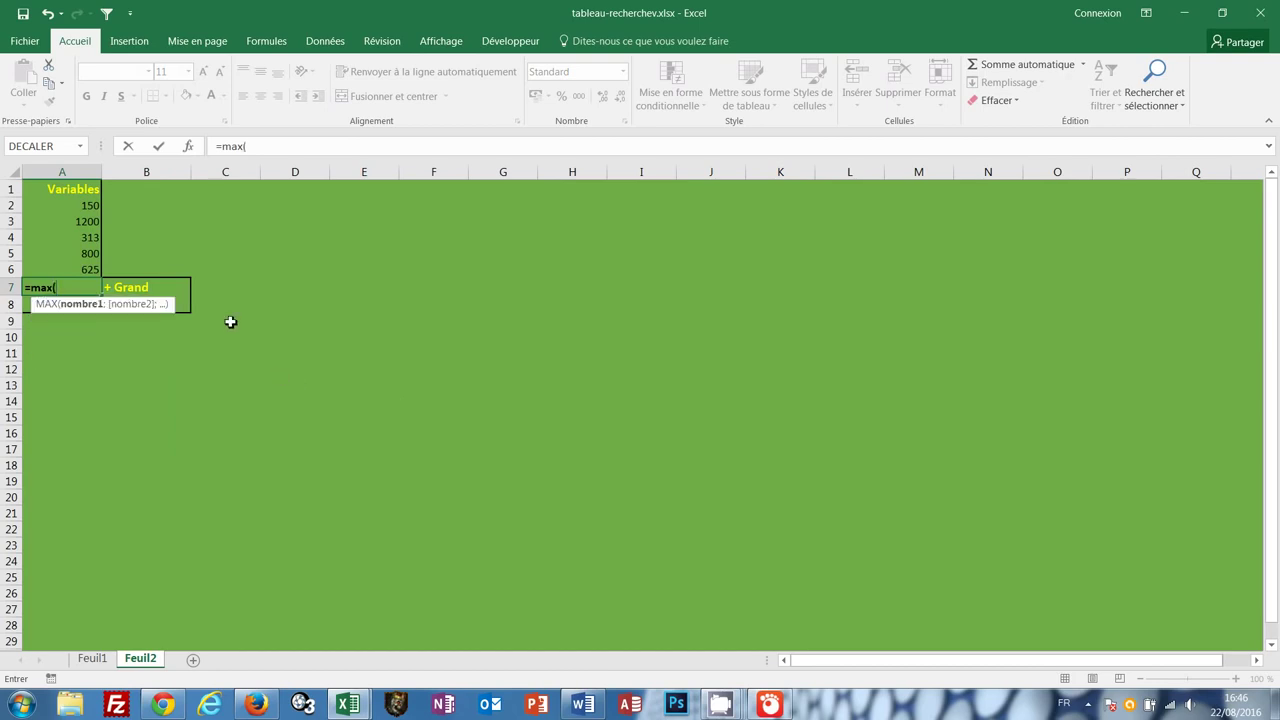
left_click_drag(86, 206, 90, 268)
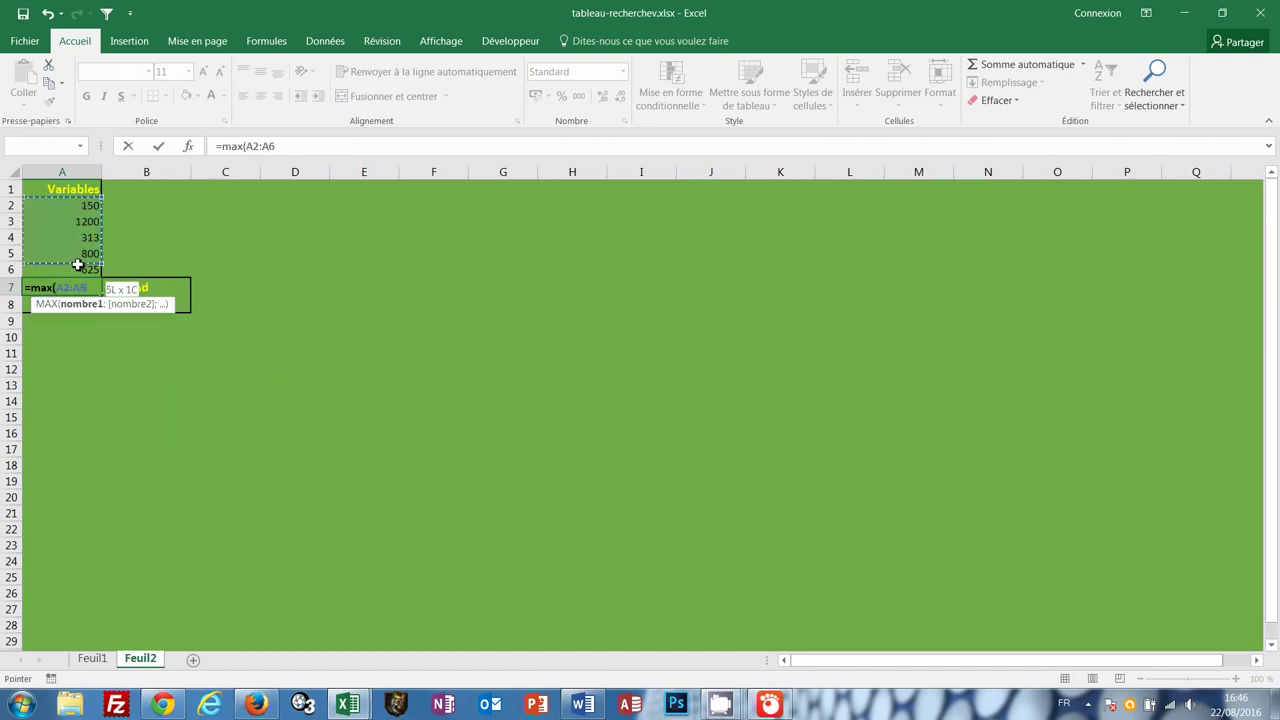
type(")")
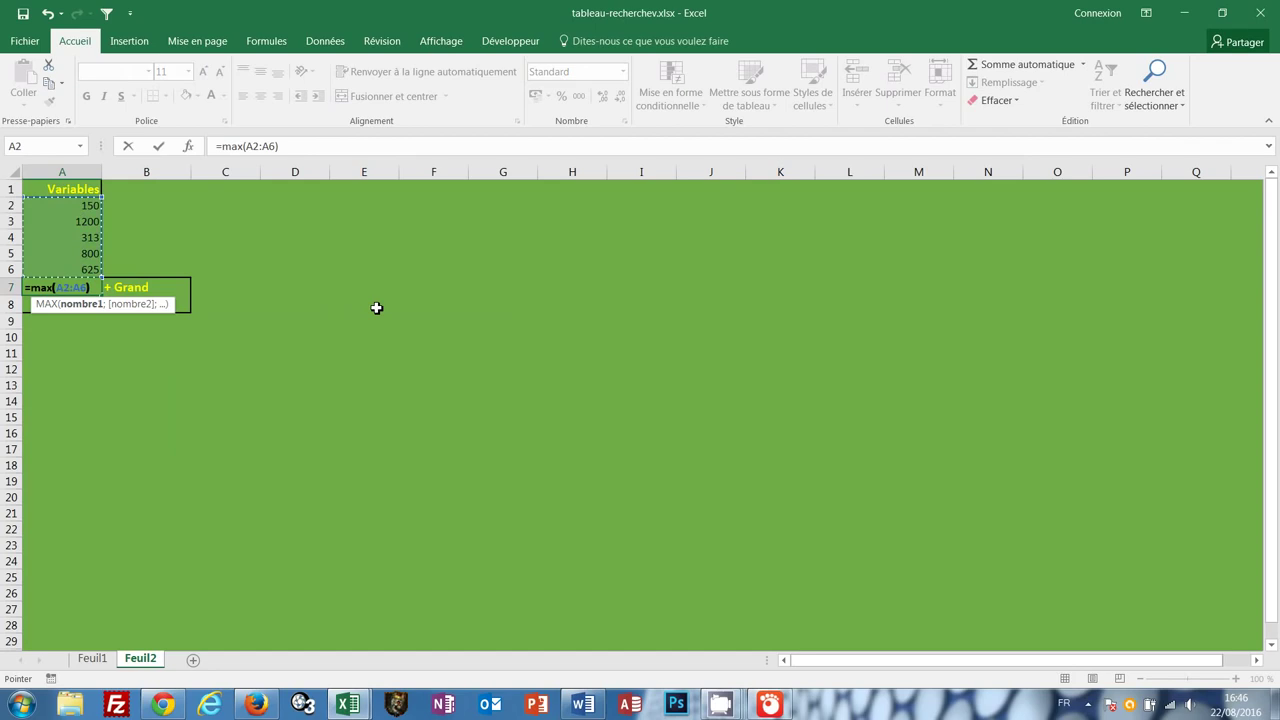
key("ctrl+Return")
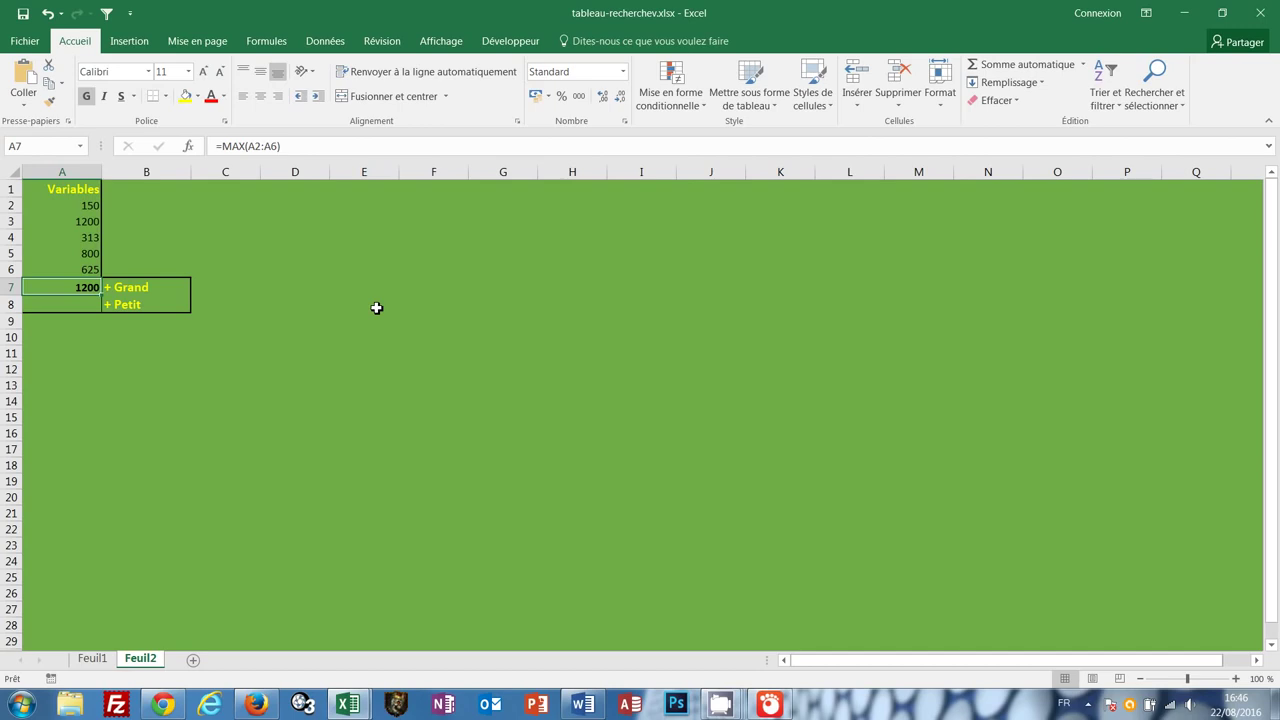
Enter =MIN(A2:A6) in A8, giving 150
key("Down")
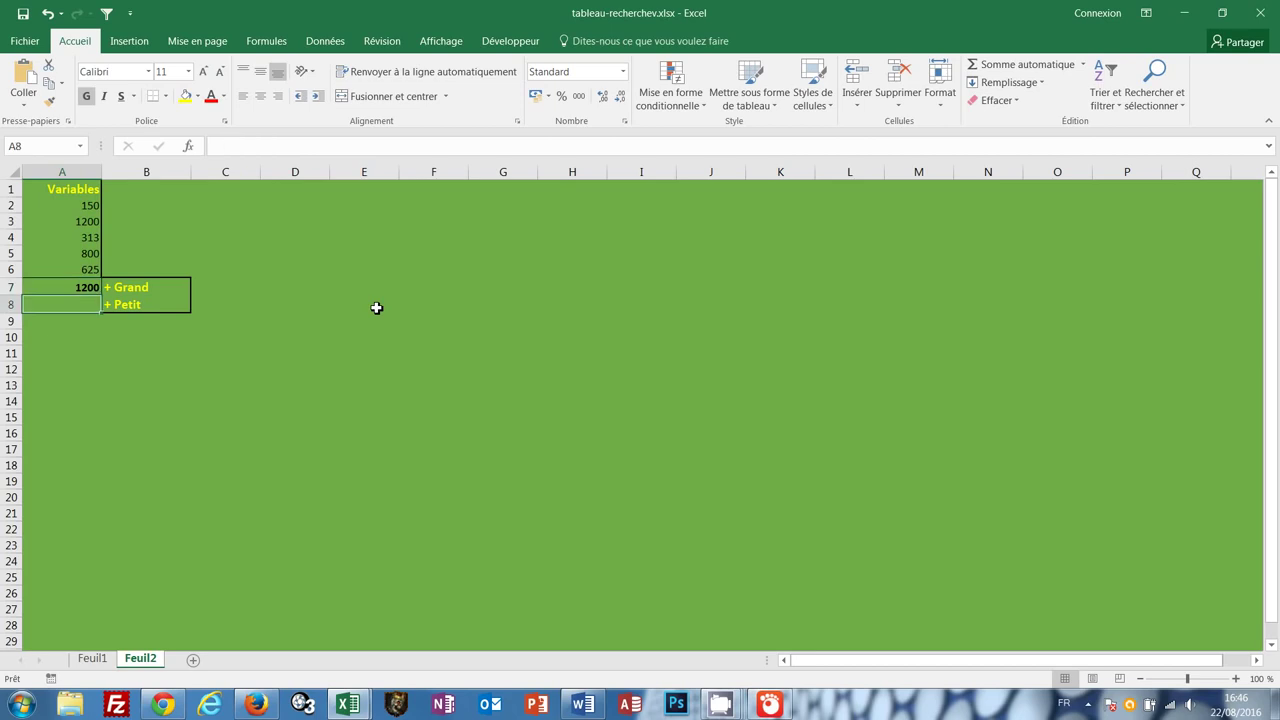
type("=")
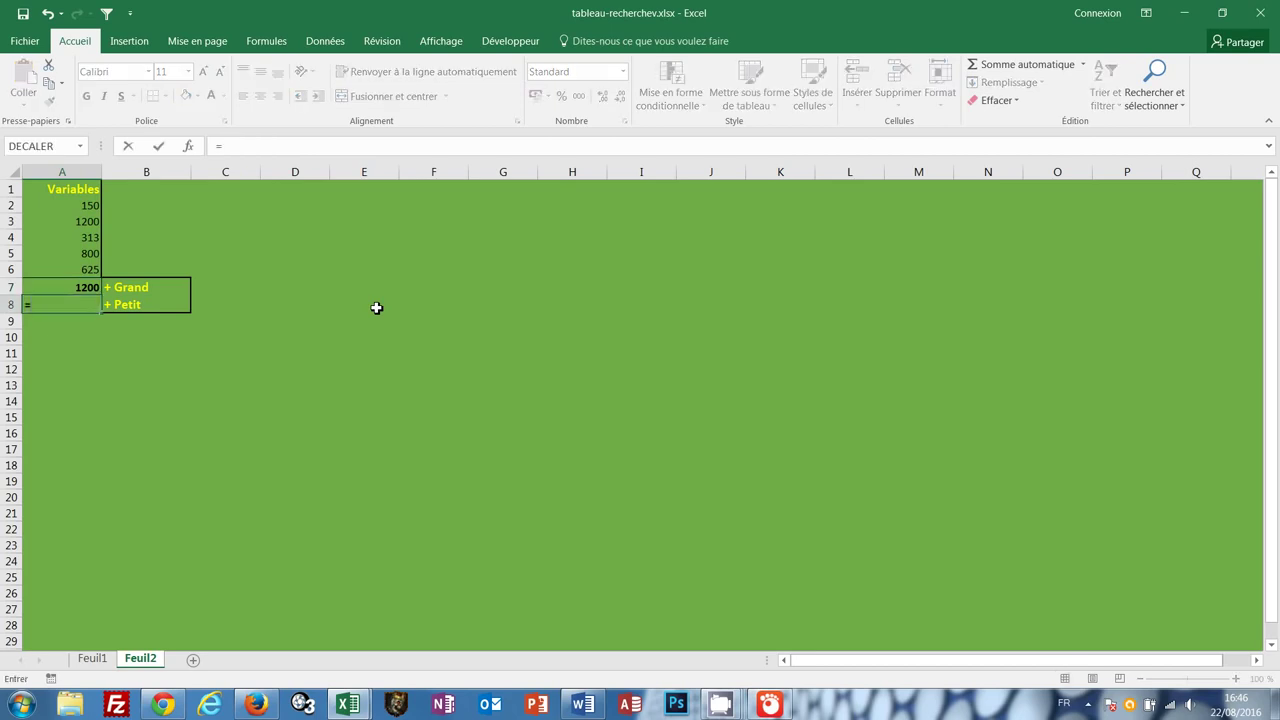
type("min")
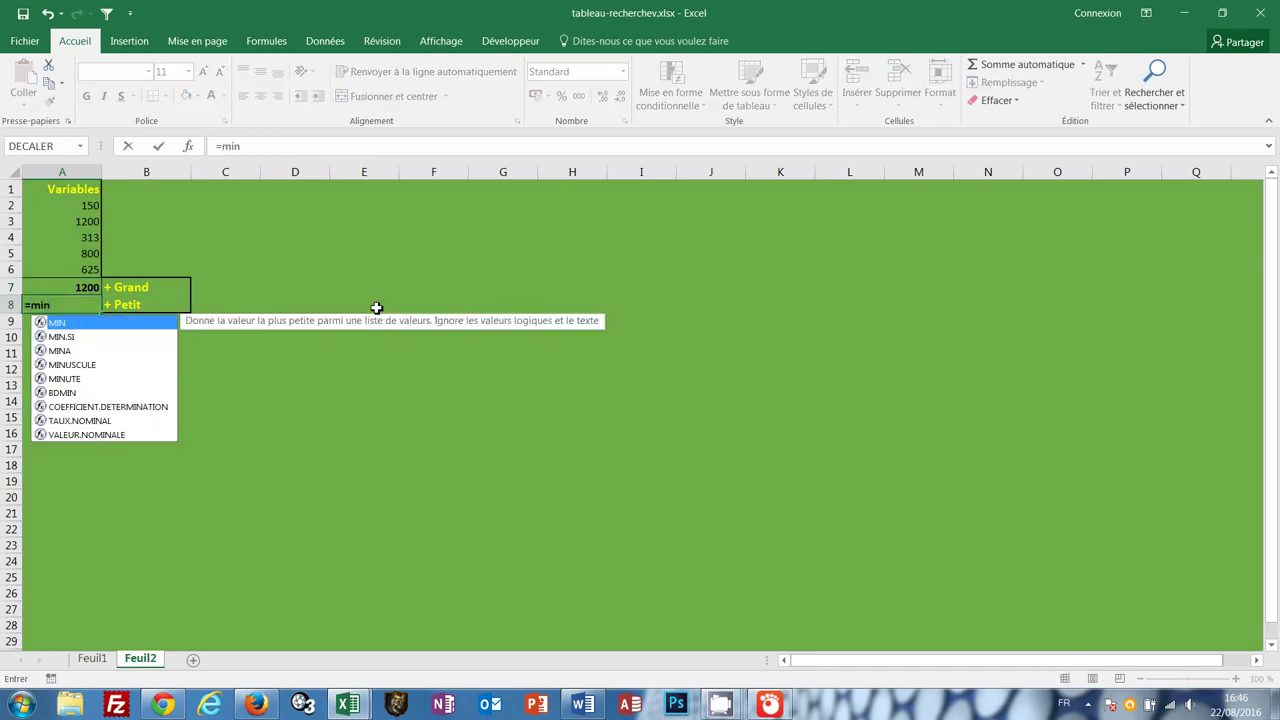
type("(")
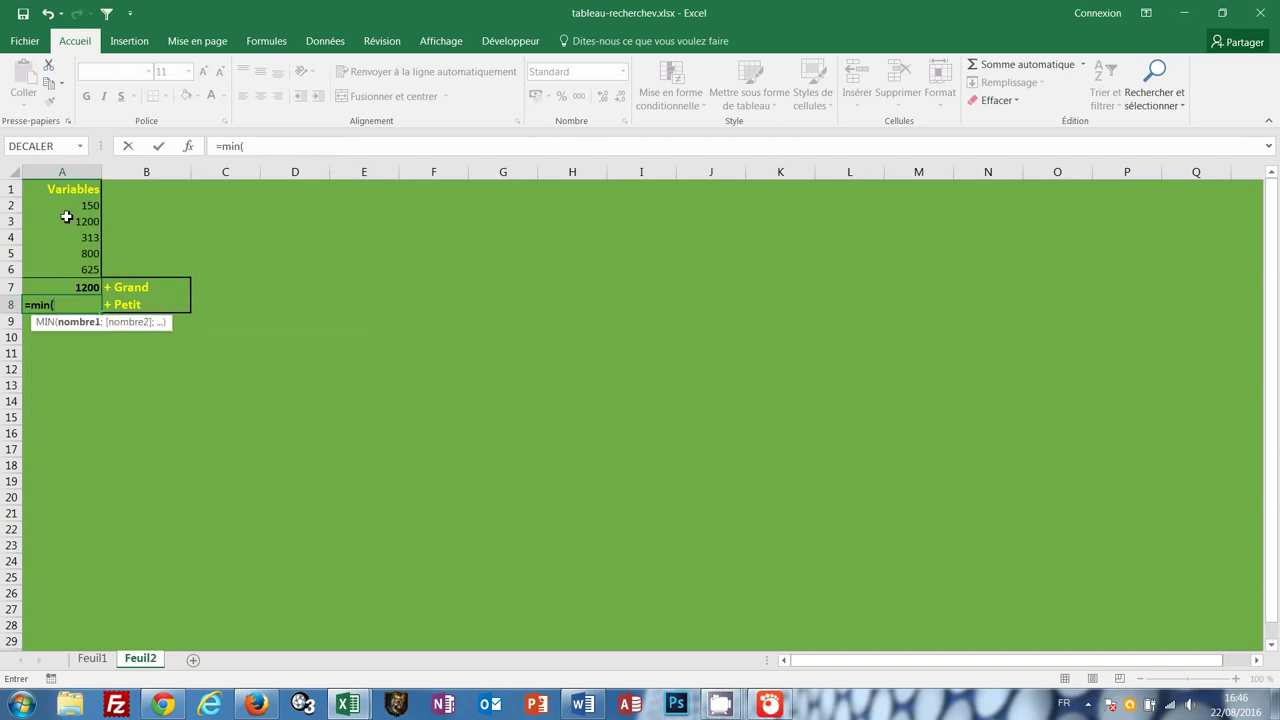
left_click_drag(63, 205, 68, 268)
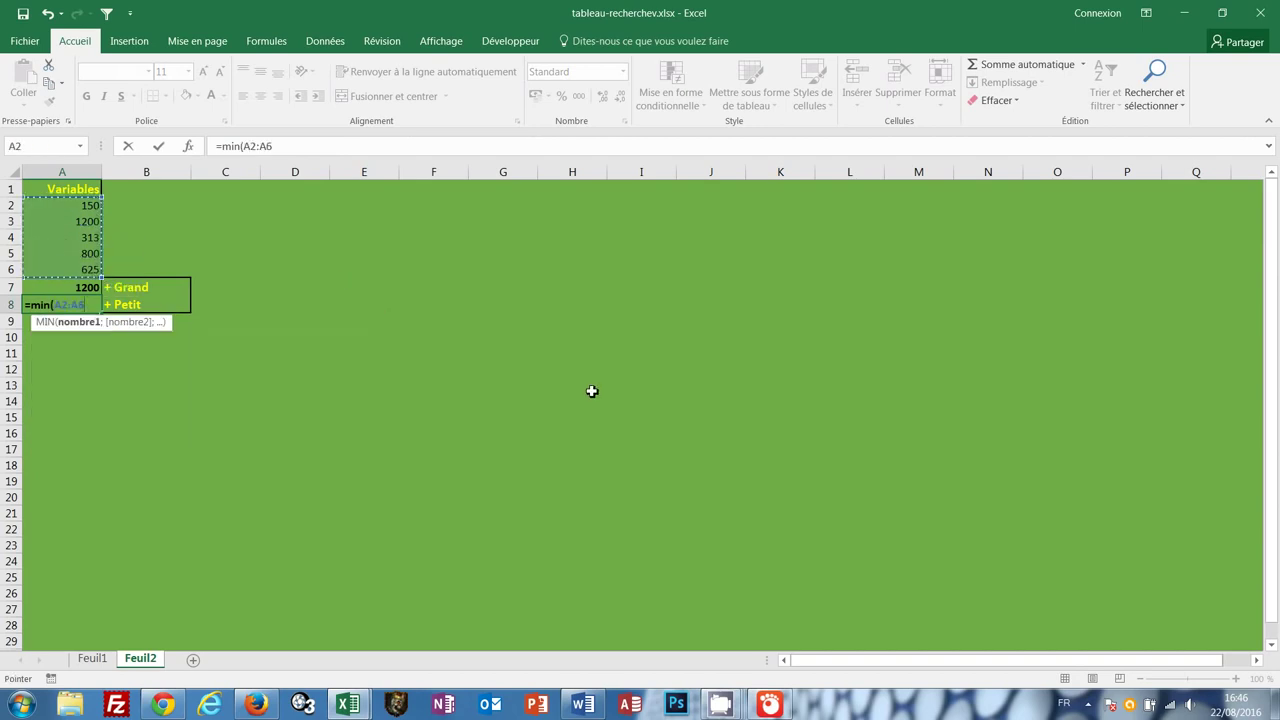
type(")")
key("ctrl+Return")
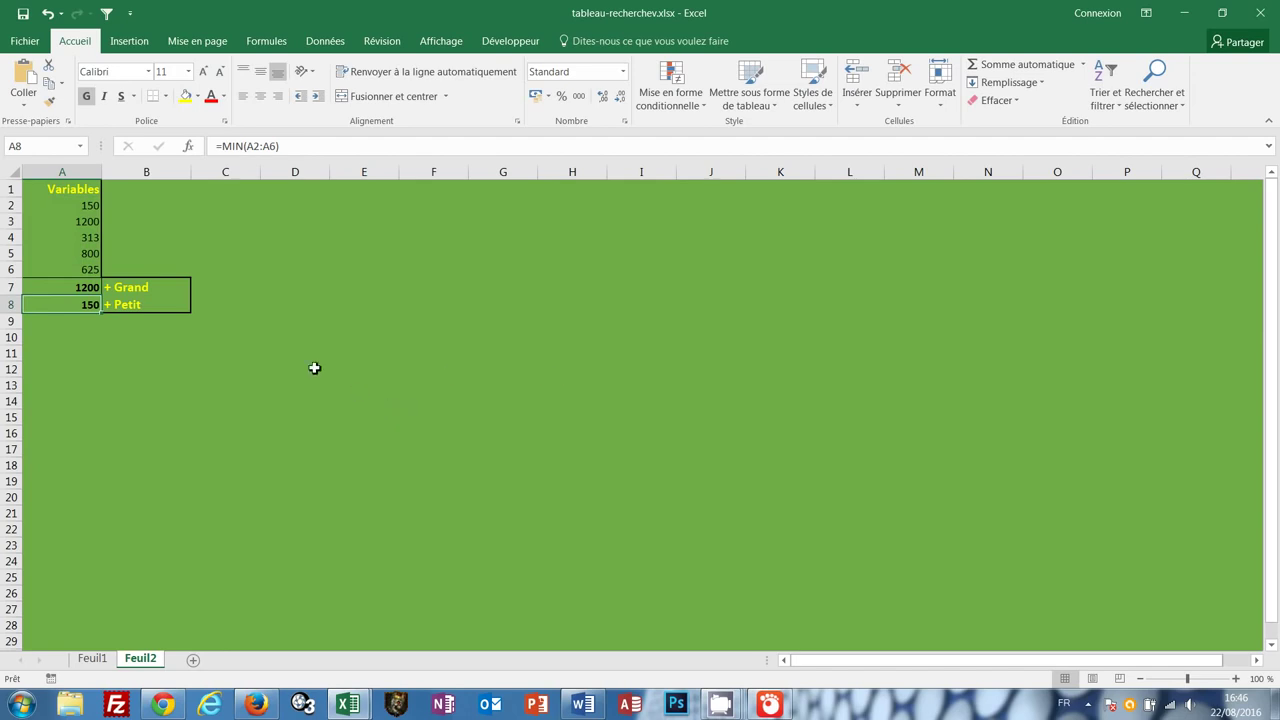
Change A4 to 5600 so the maximum in A7 becomes 5600
left_click(88, 240)
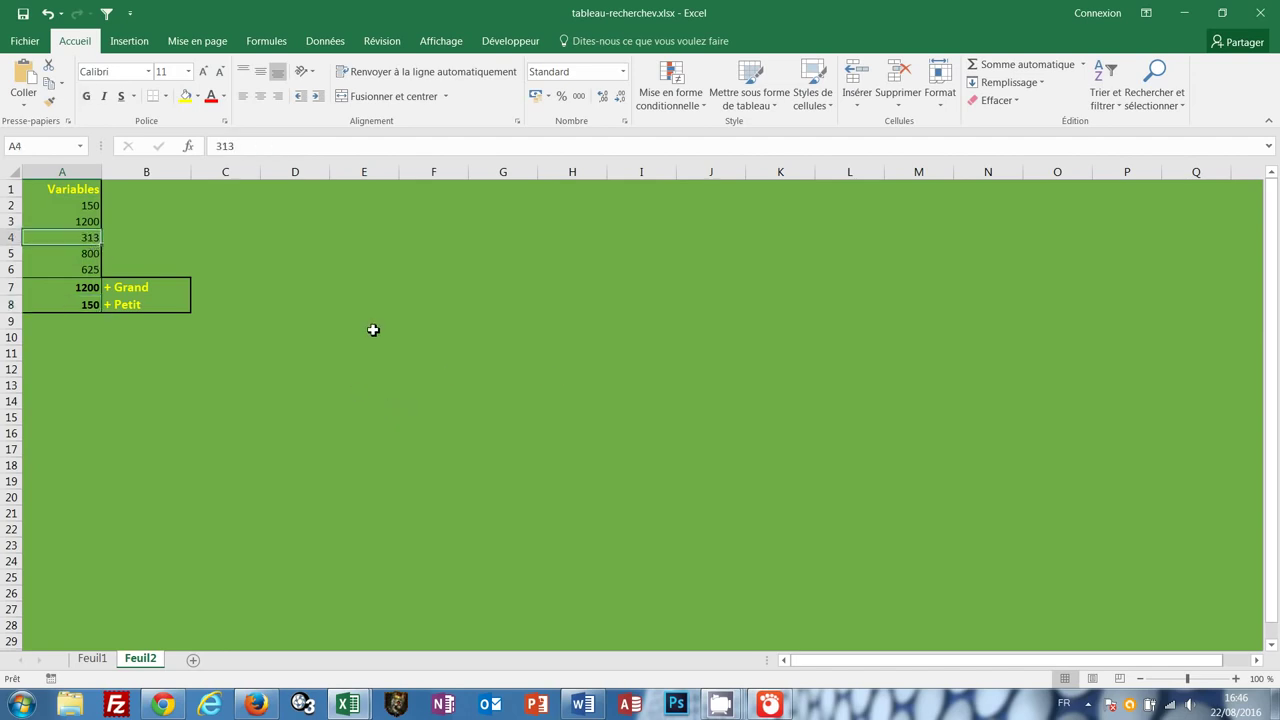
type("5600")
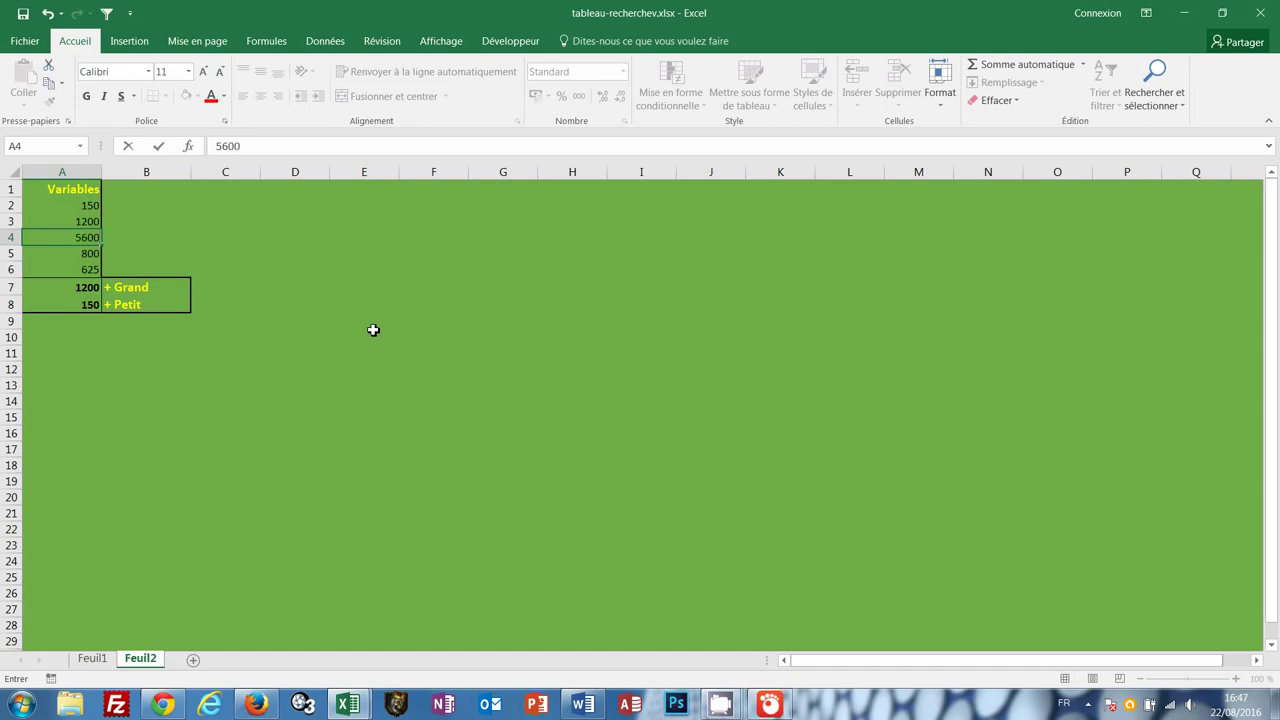
key("Return")
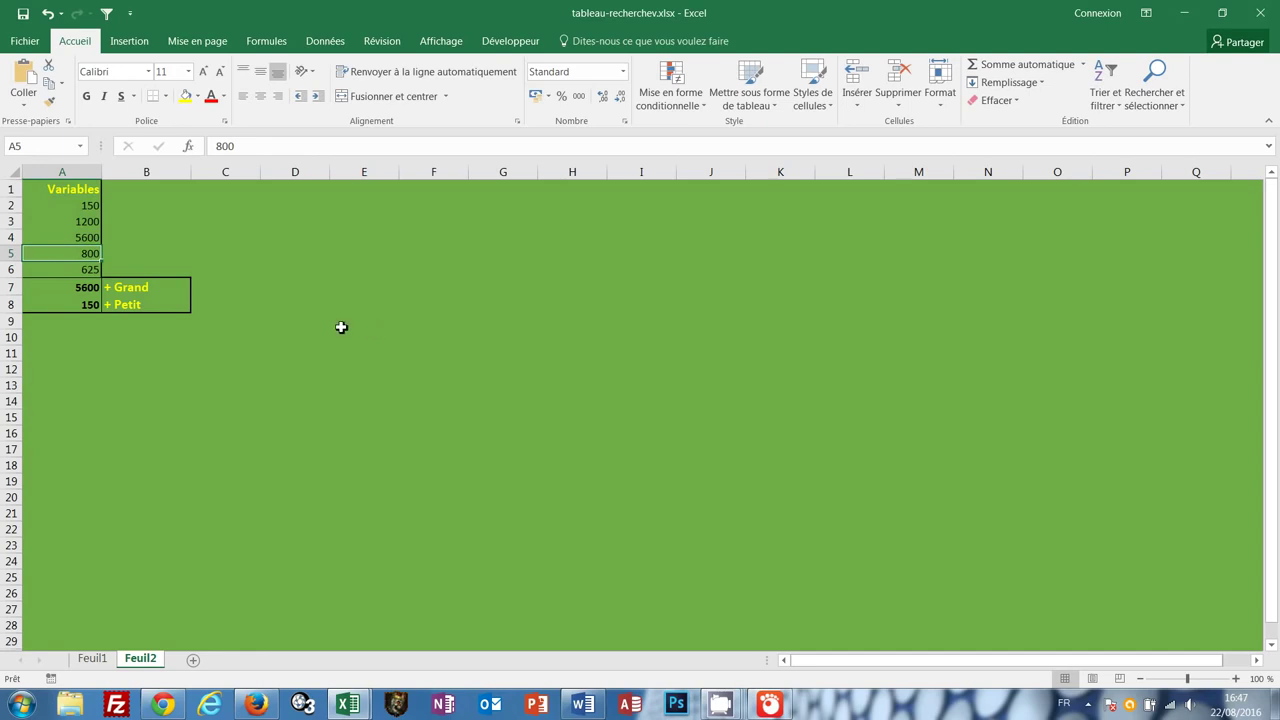
left_click(449, 237)
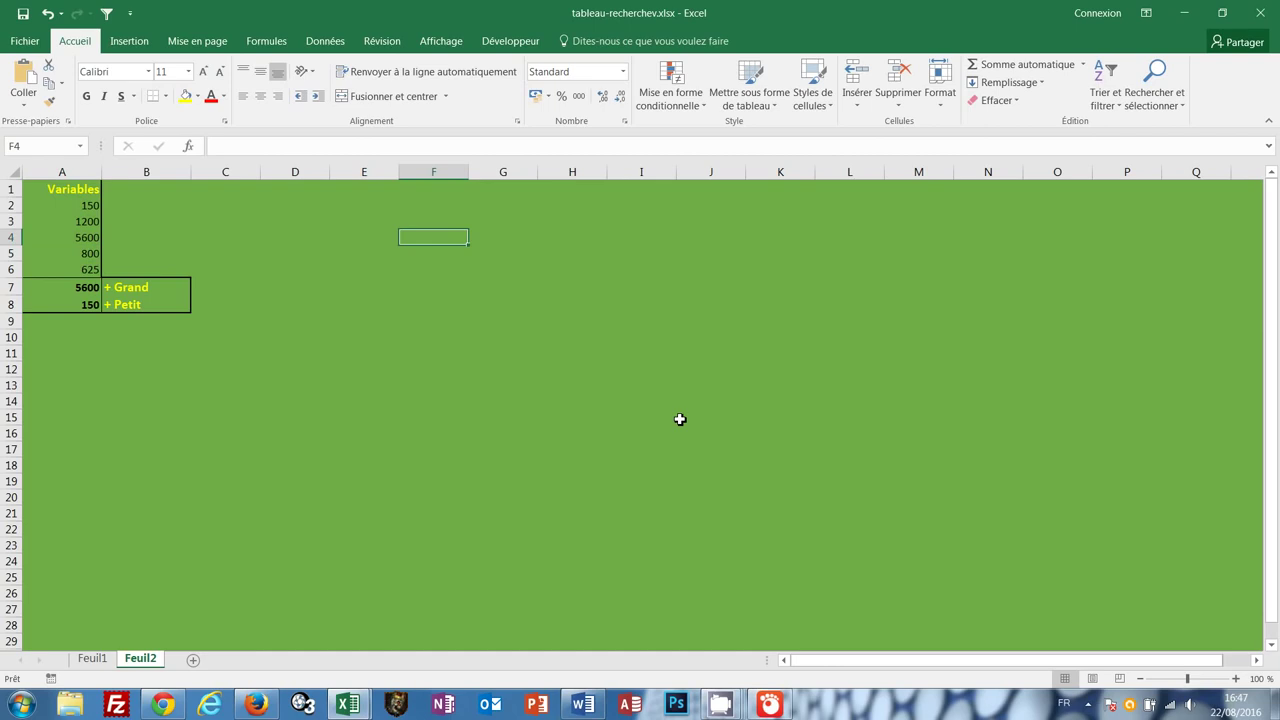
type("+")
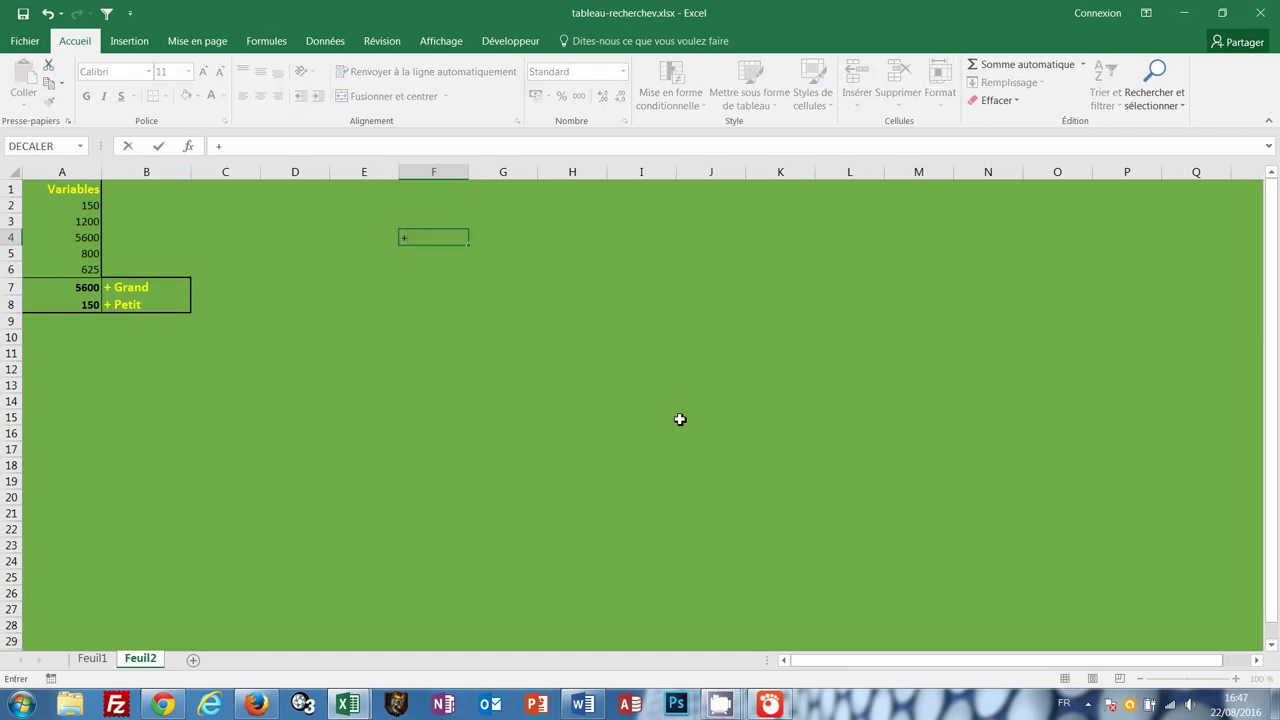
type(" grand")
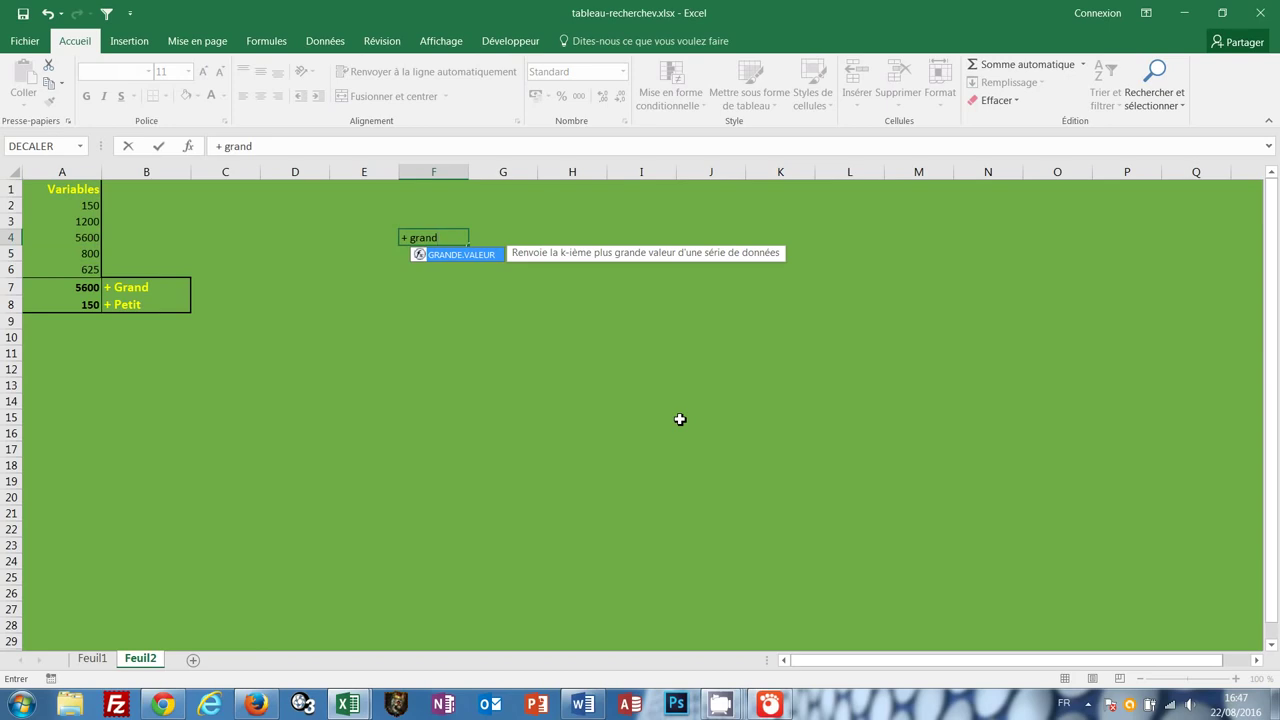
key("Return")
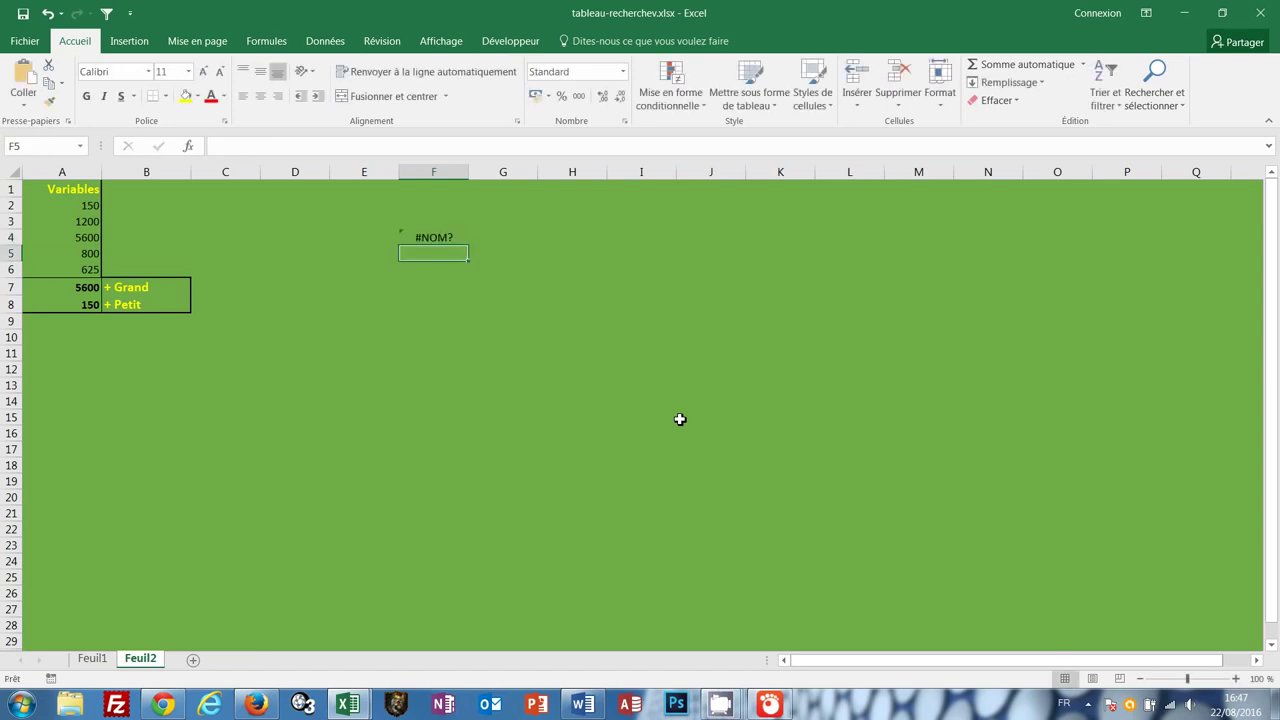
left_click(422, 237)
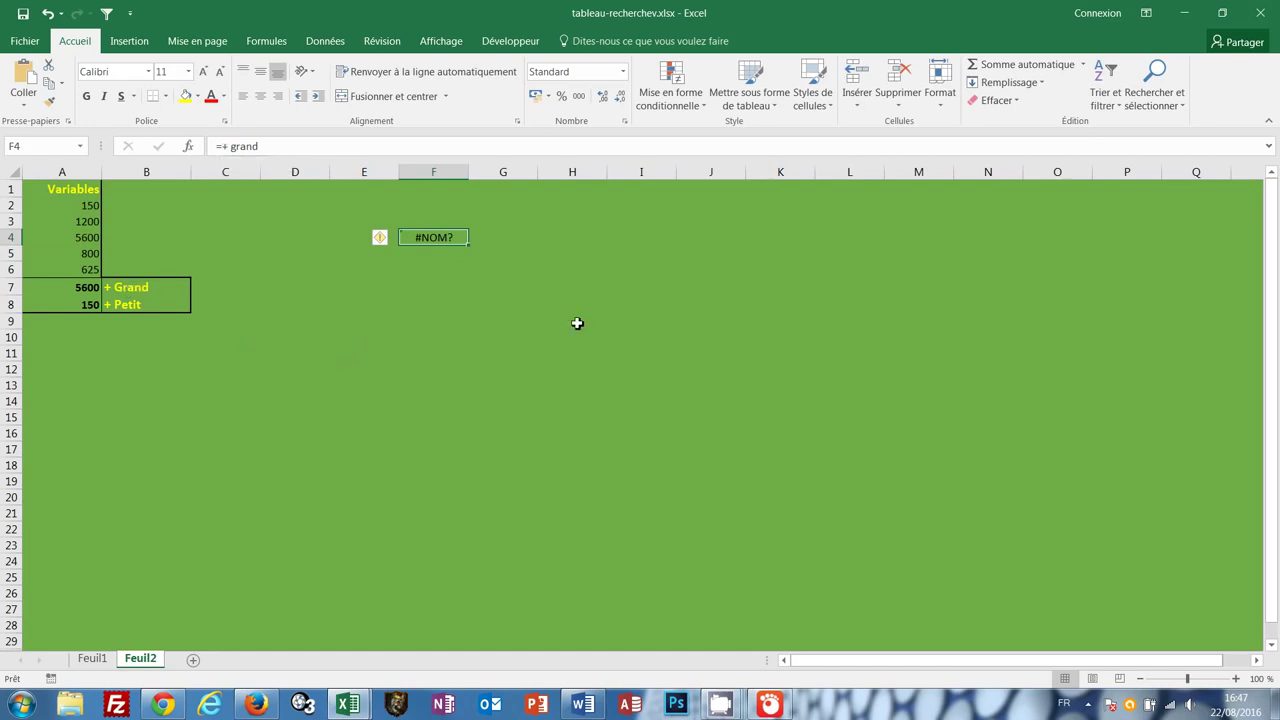
key("Delete")
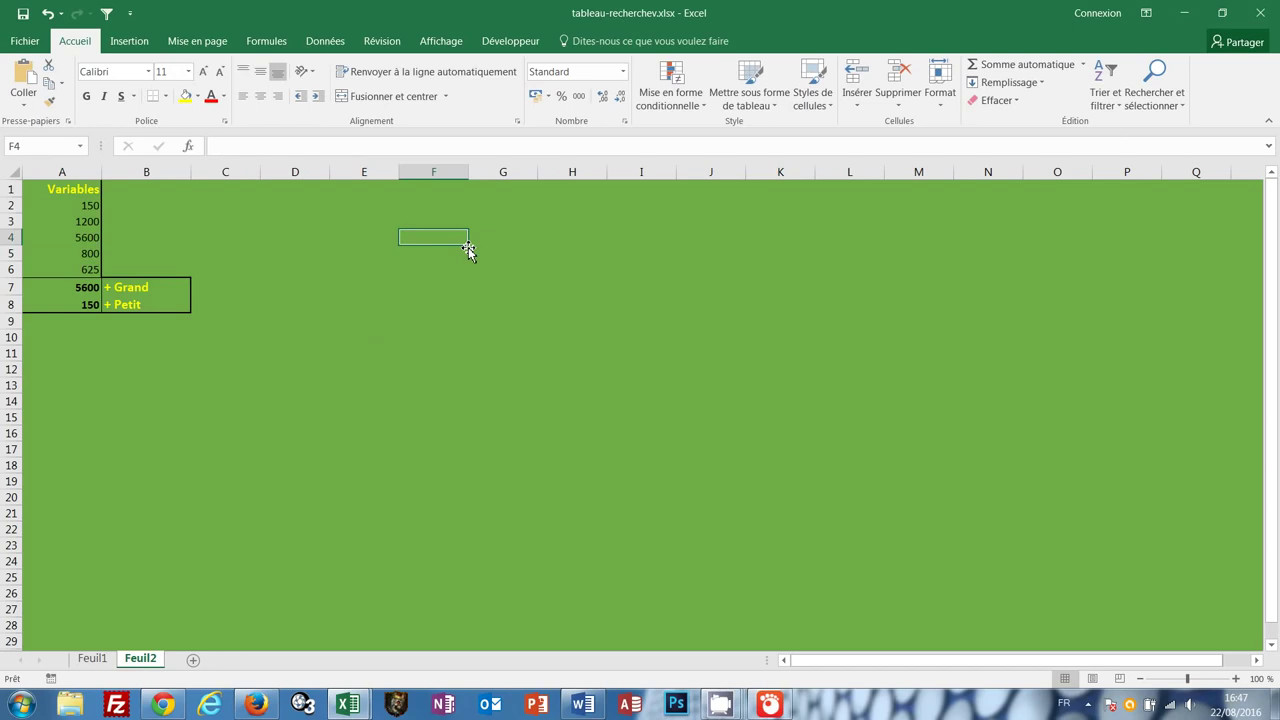
Enter '+ grand in F4 so it is stored as plain text
type("'+")
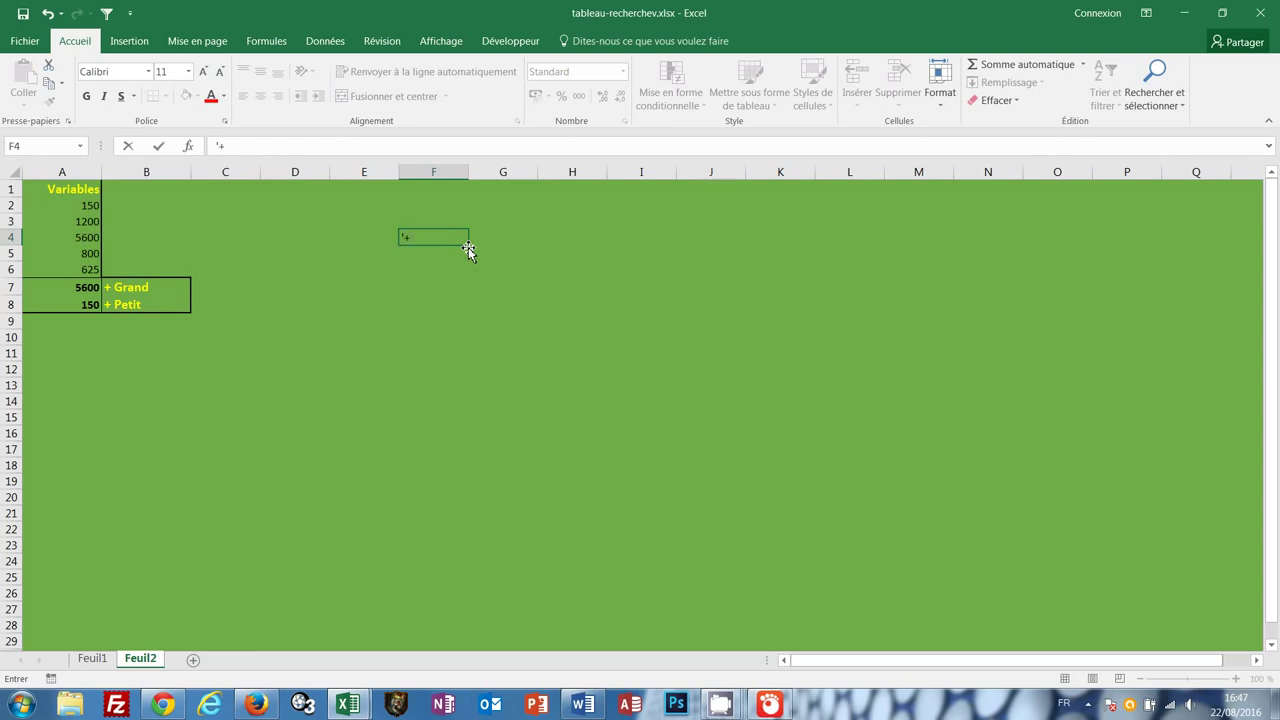
type(" grand")
key("Return")
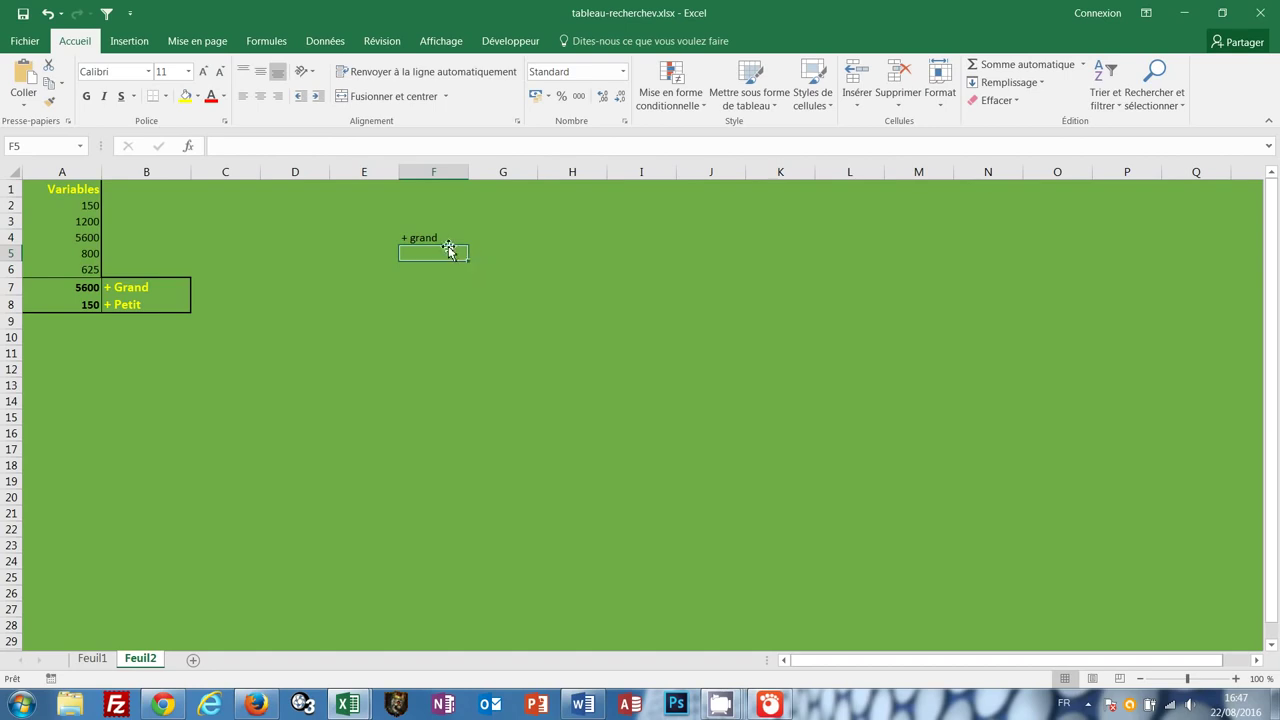
left_click(440, 240)
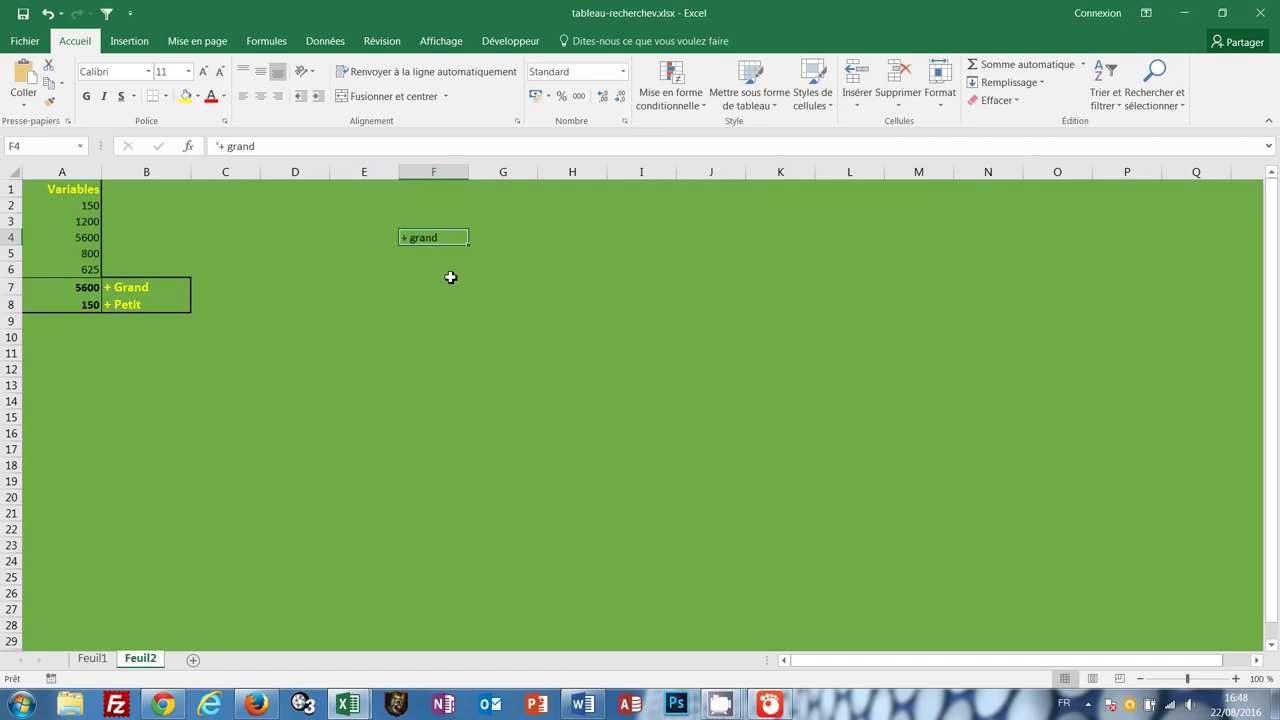
left_click(511, 235)
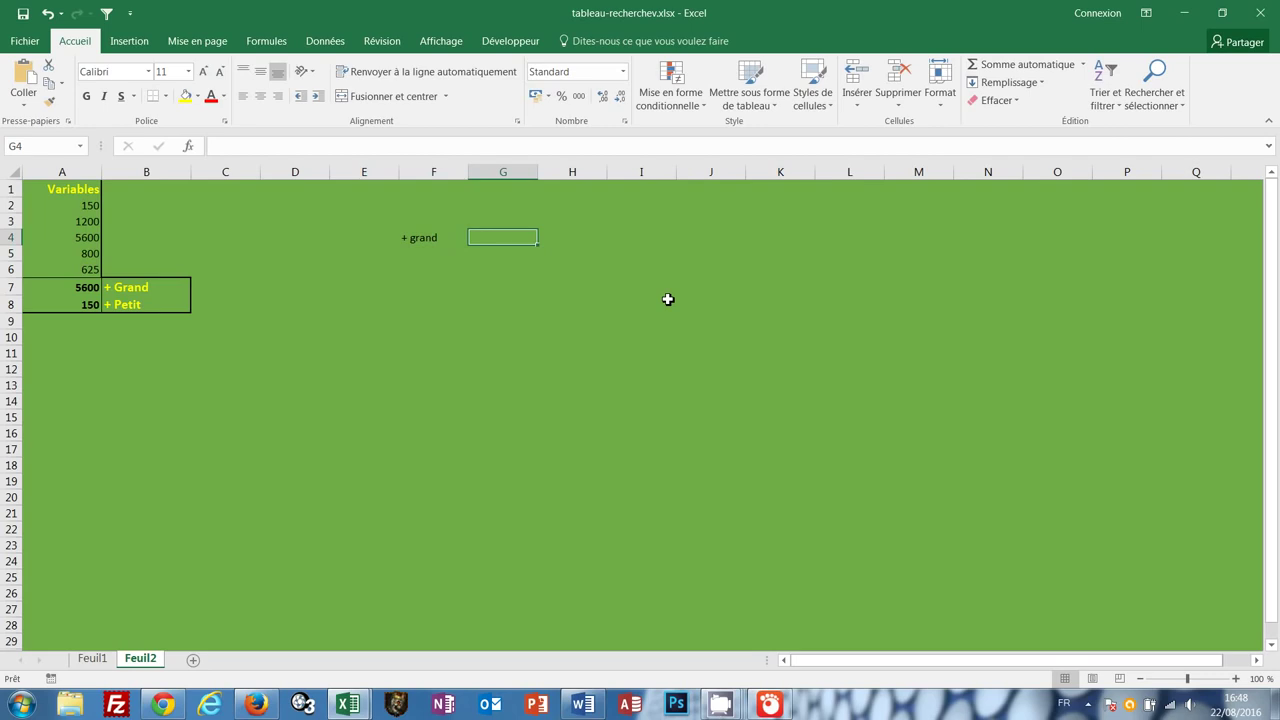
Enter 07500 in G4 as a number and '07500 in G5 as text, then show Feuil1
type("0")
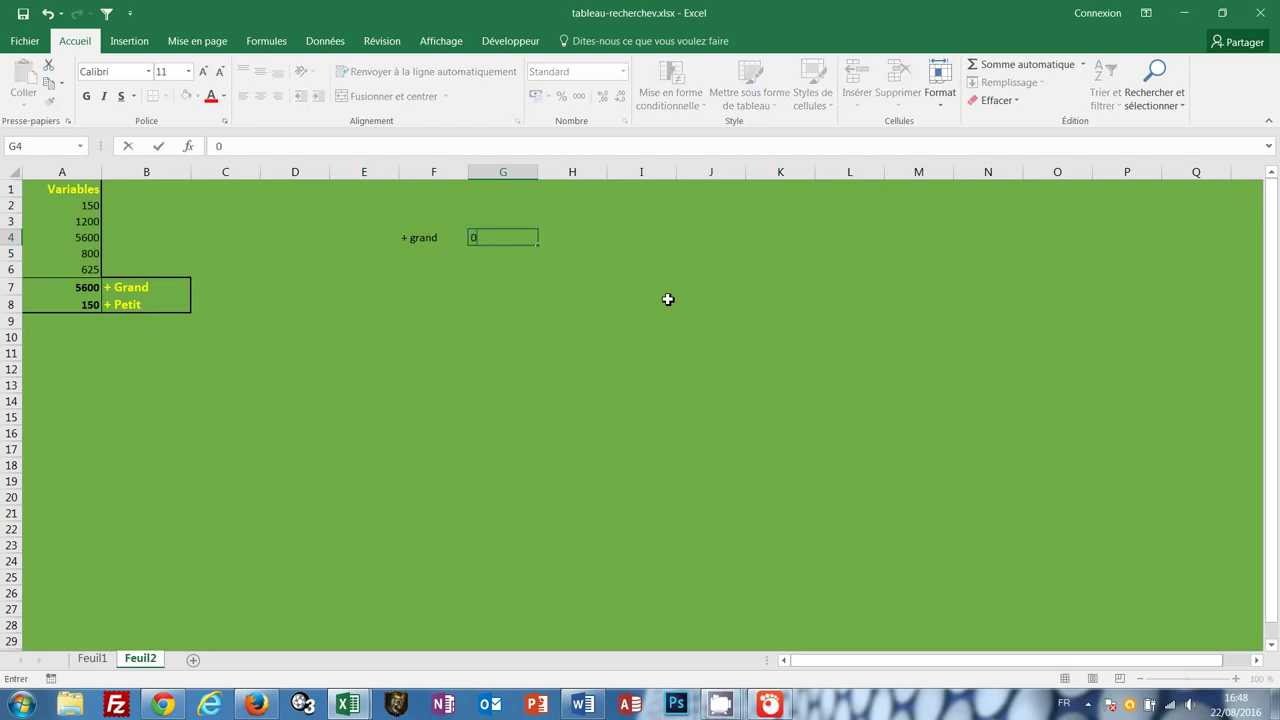
type("7500")
key("Return")
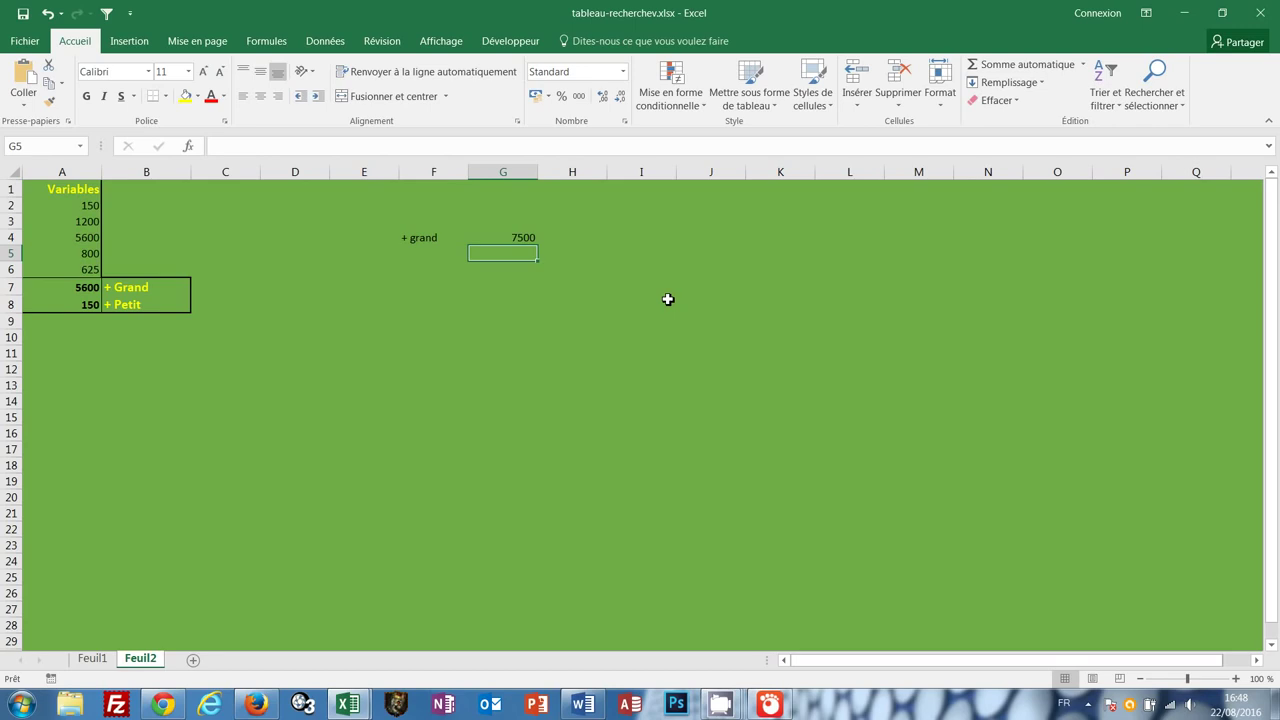
type("'")
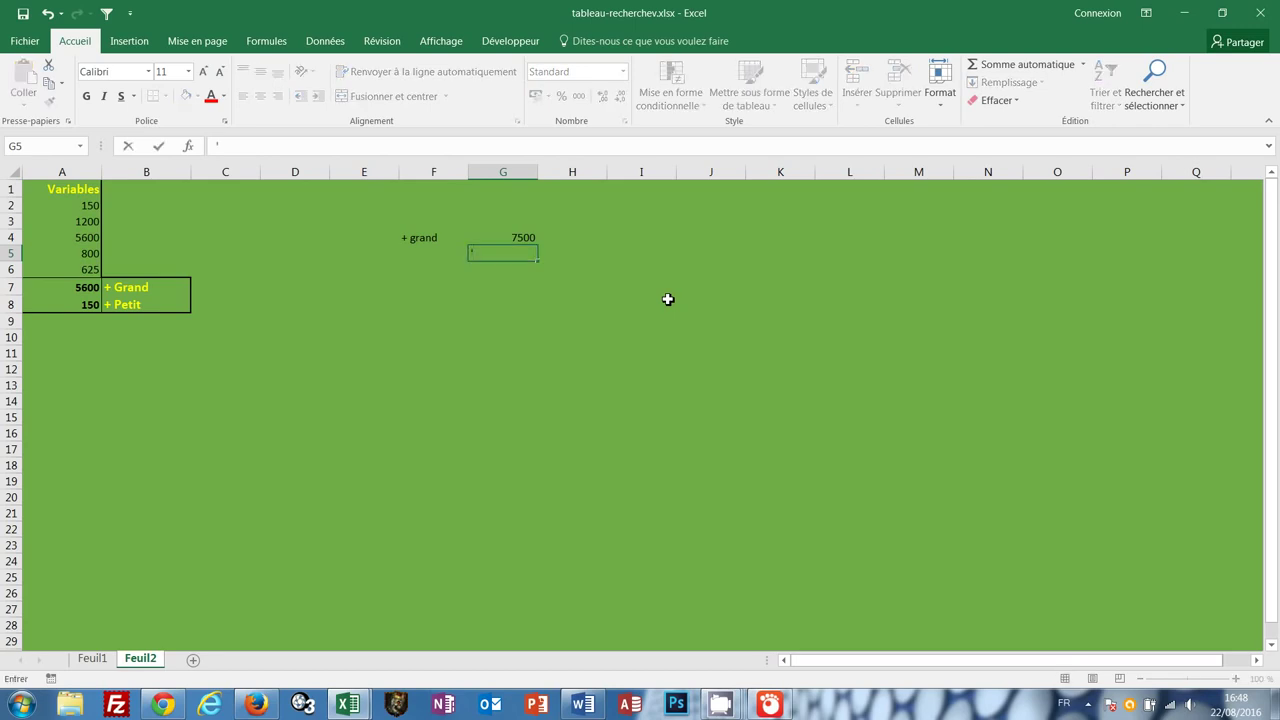
type("07500")
key("Return")
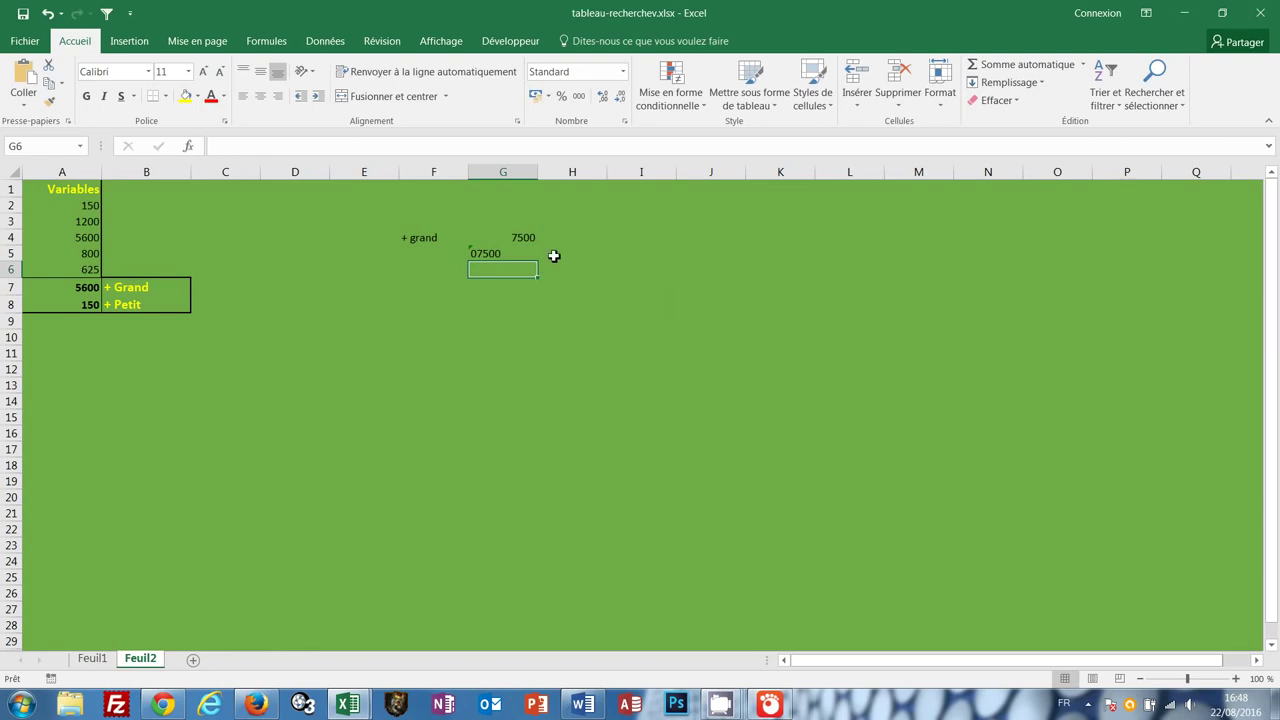
left_click(493, 251)
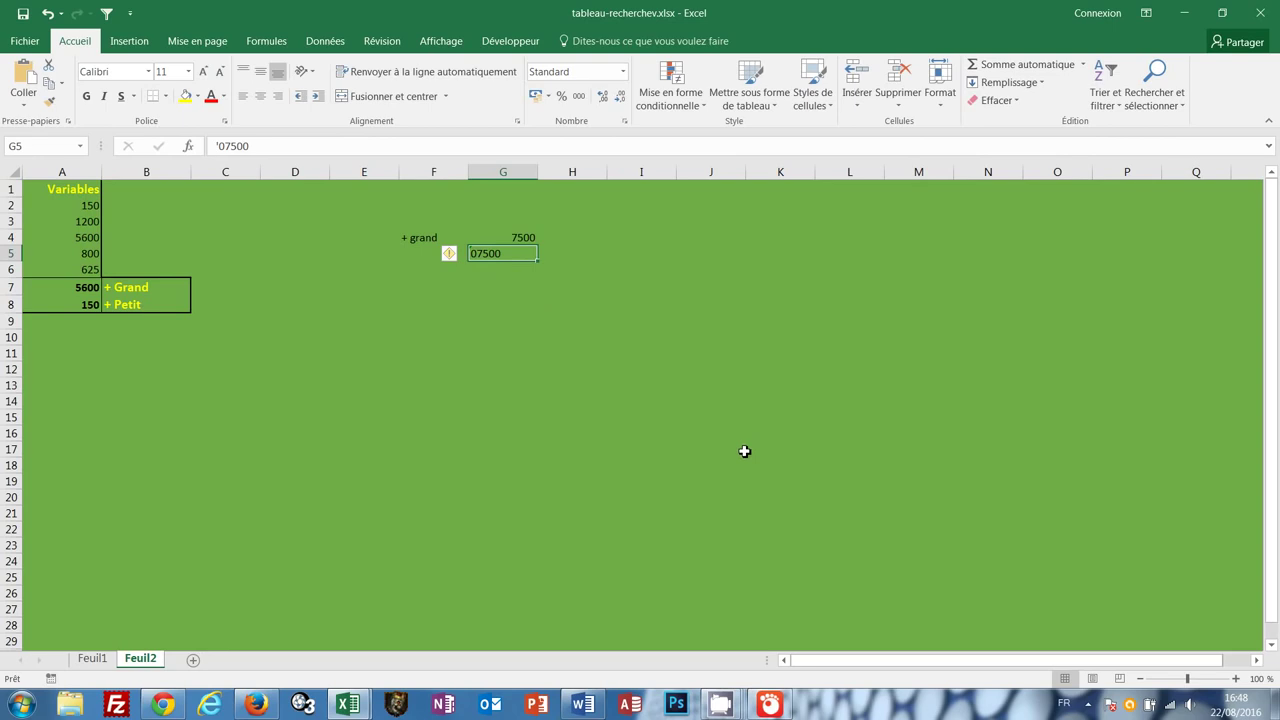
left_click(95, 663)
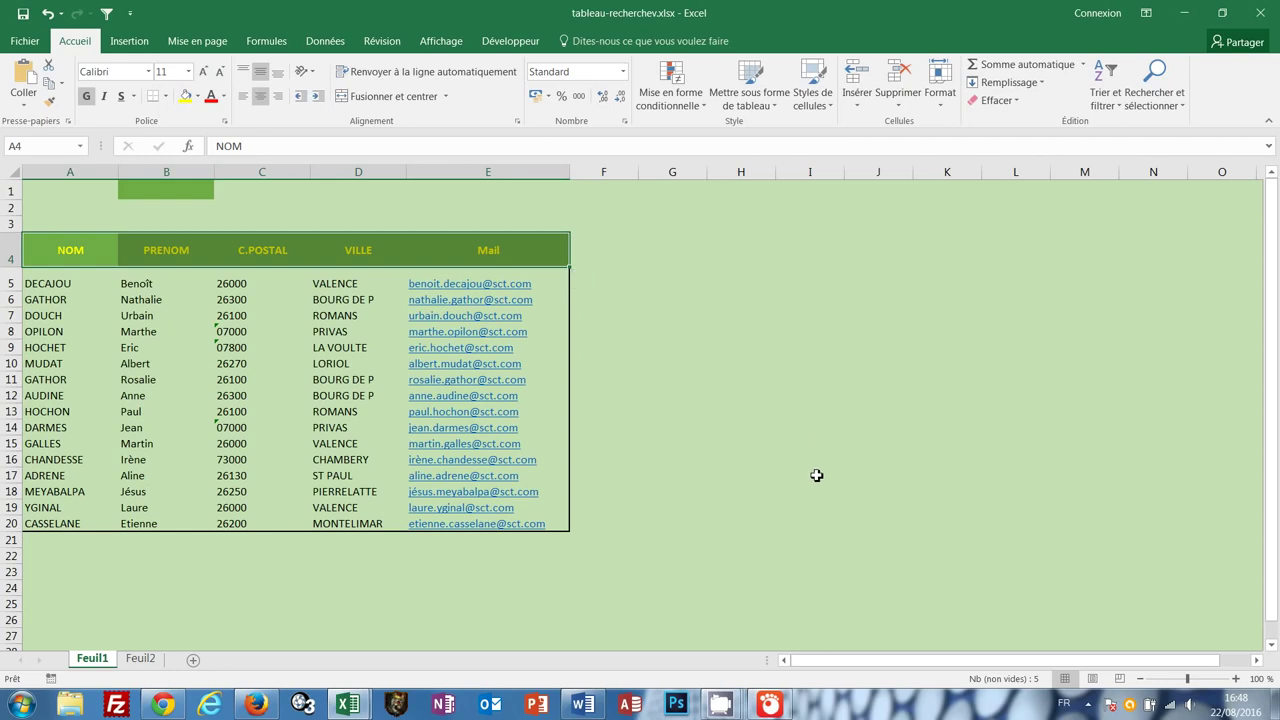
Hide column D (VILLE) via Format > Masquer les colonnes, then undo to restore it
left_click(349, 175)
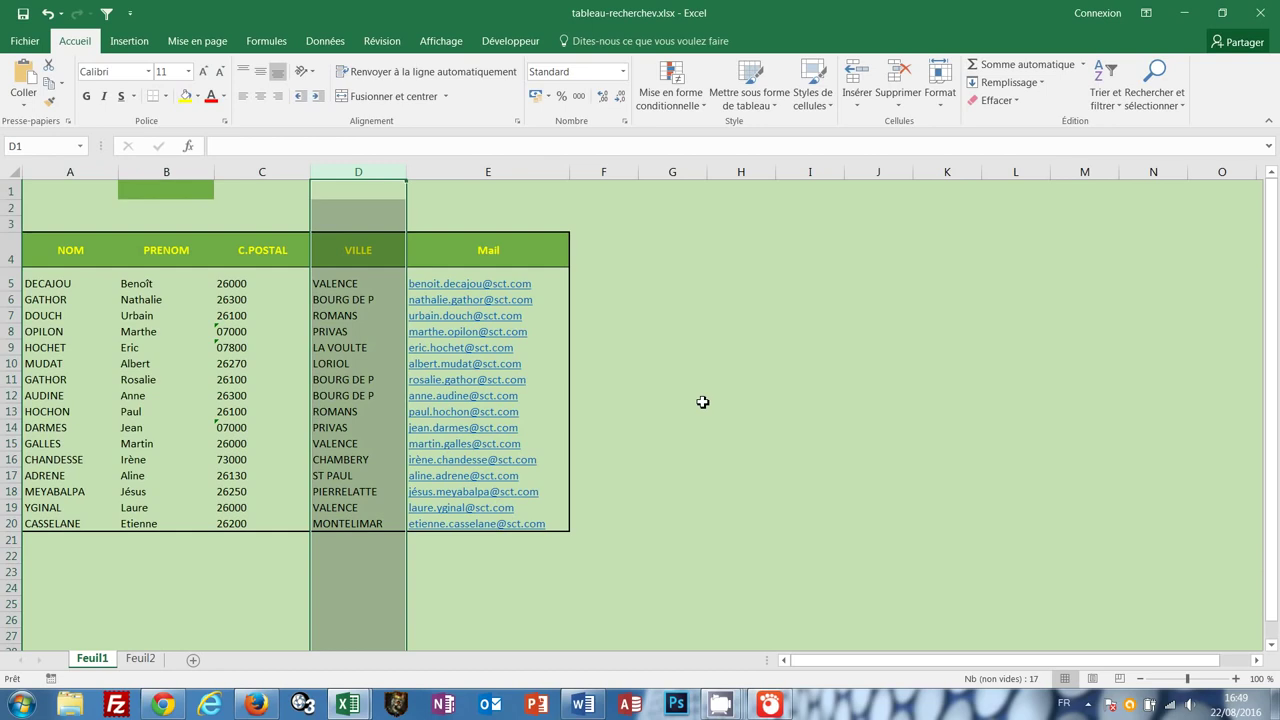
left_click(943, 108)
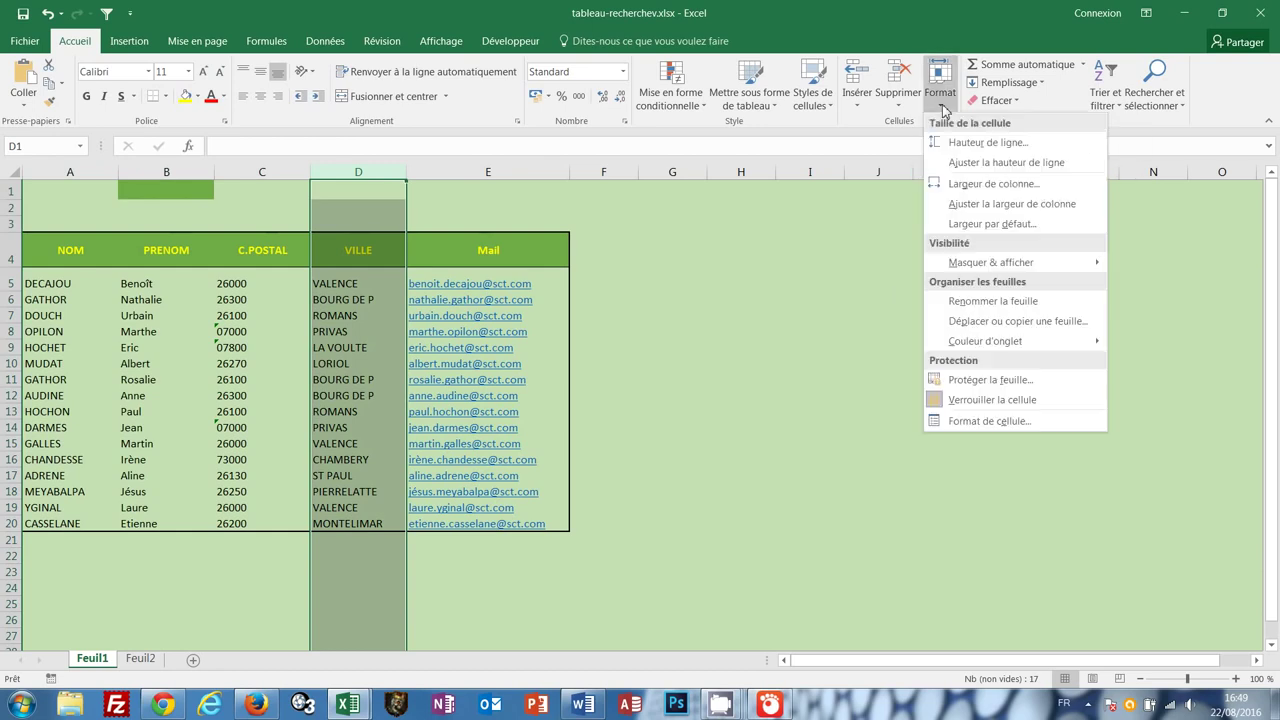
mouse_move(966, 264)
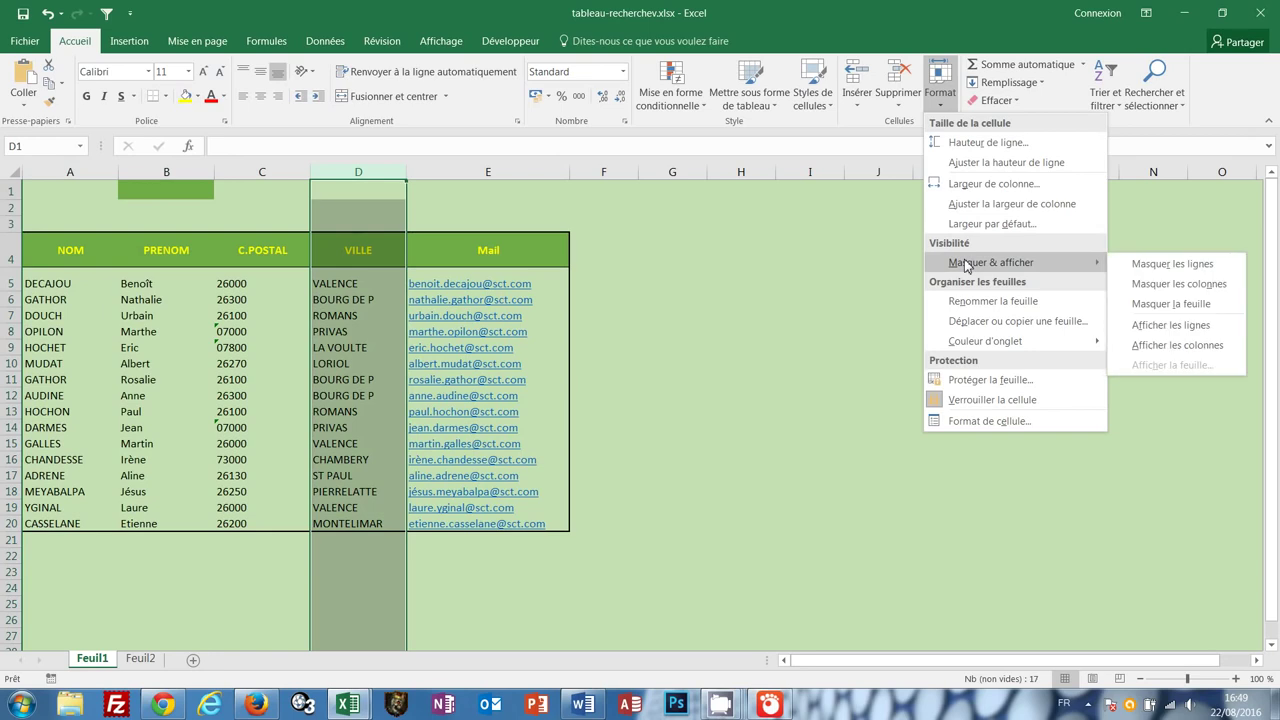
left_click(1175, 287)
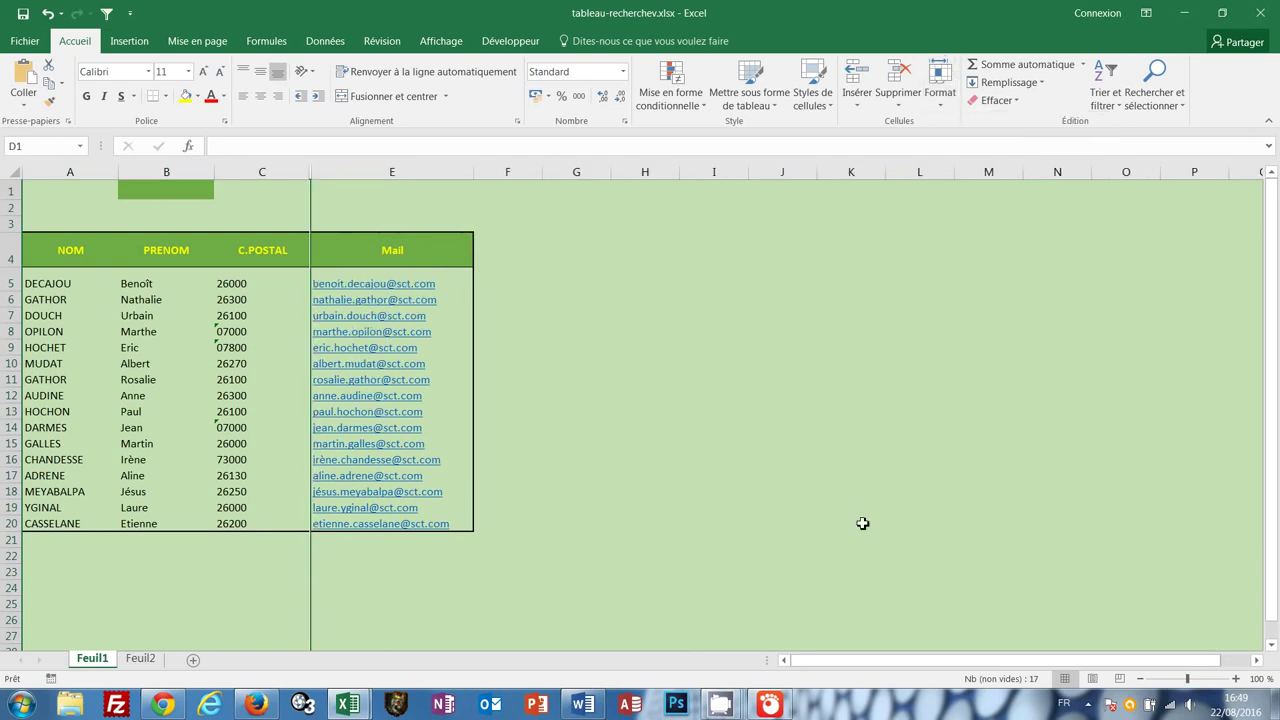
key("ctrl+z")
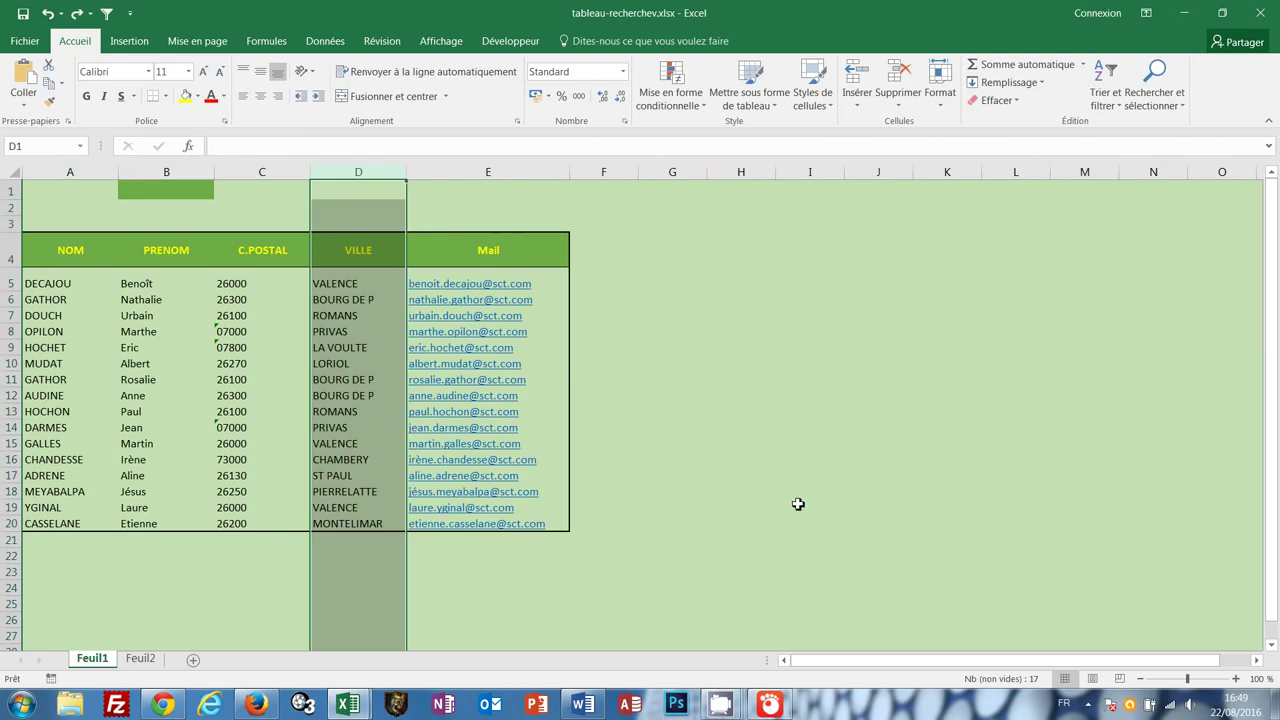
left_click(806, 506)
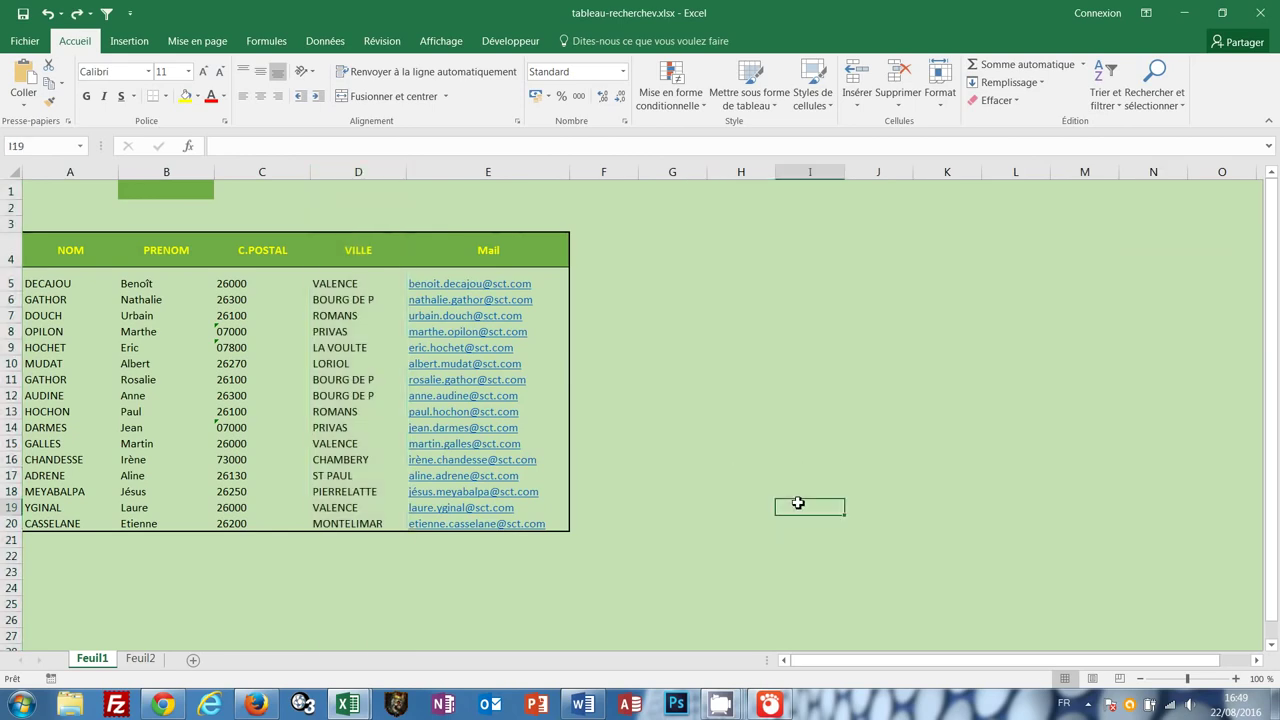
Hide the VILLE column with the header's Masquer command, then return to Feuil2
right_click(343, 172)
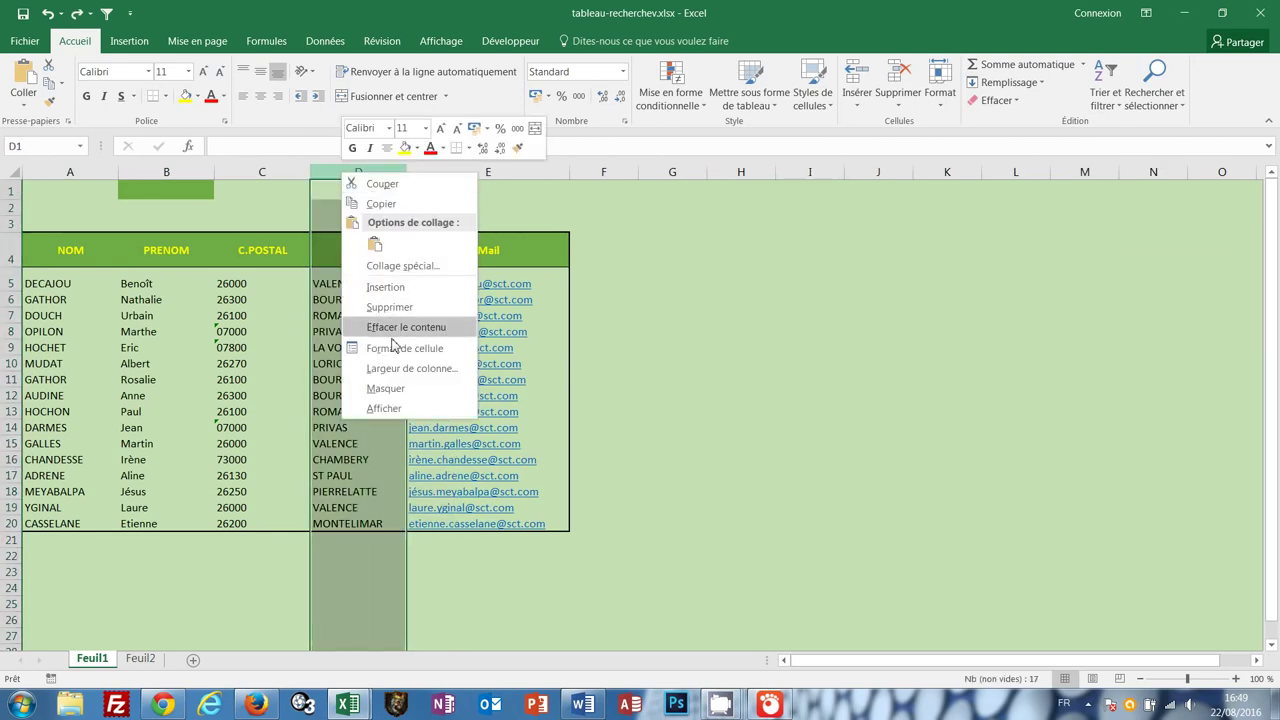
left_click(388, 390)
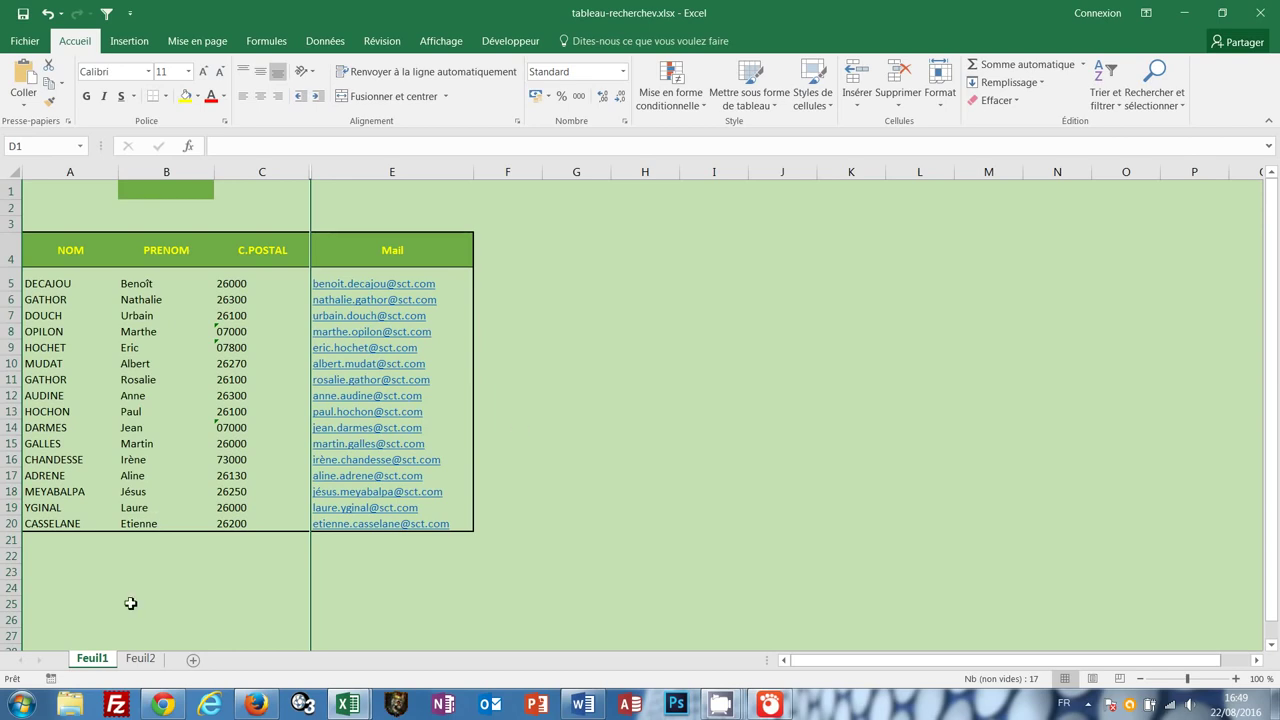
left_click(139, 662)
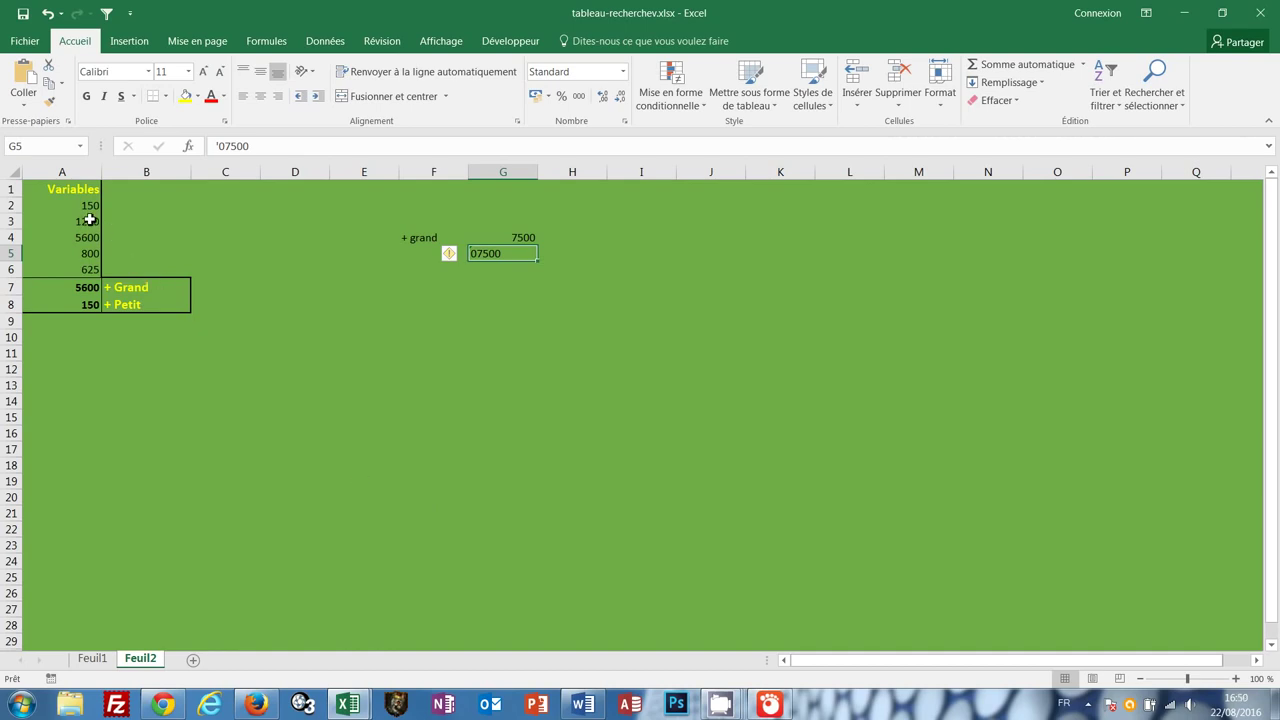
Clear the Verrouillée protection setting on the variable values in A2:A6
left_click_drag(88, 208, 89, 266)
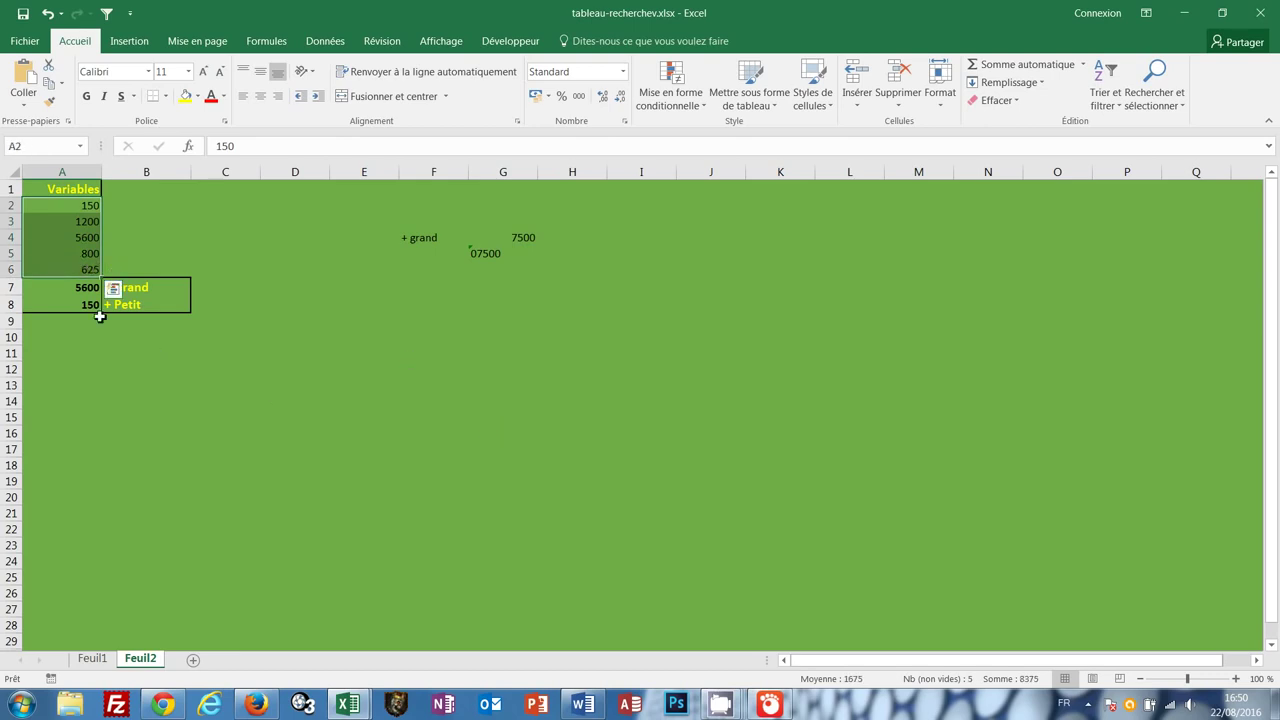
left_click_drag(80, 287, 80, 307)
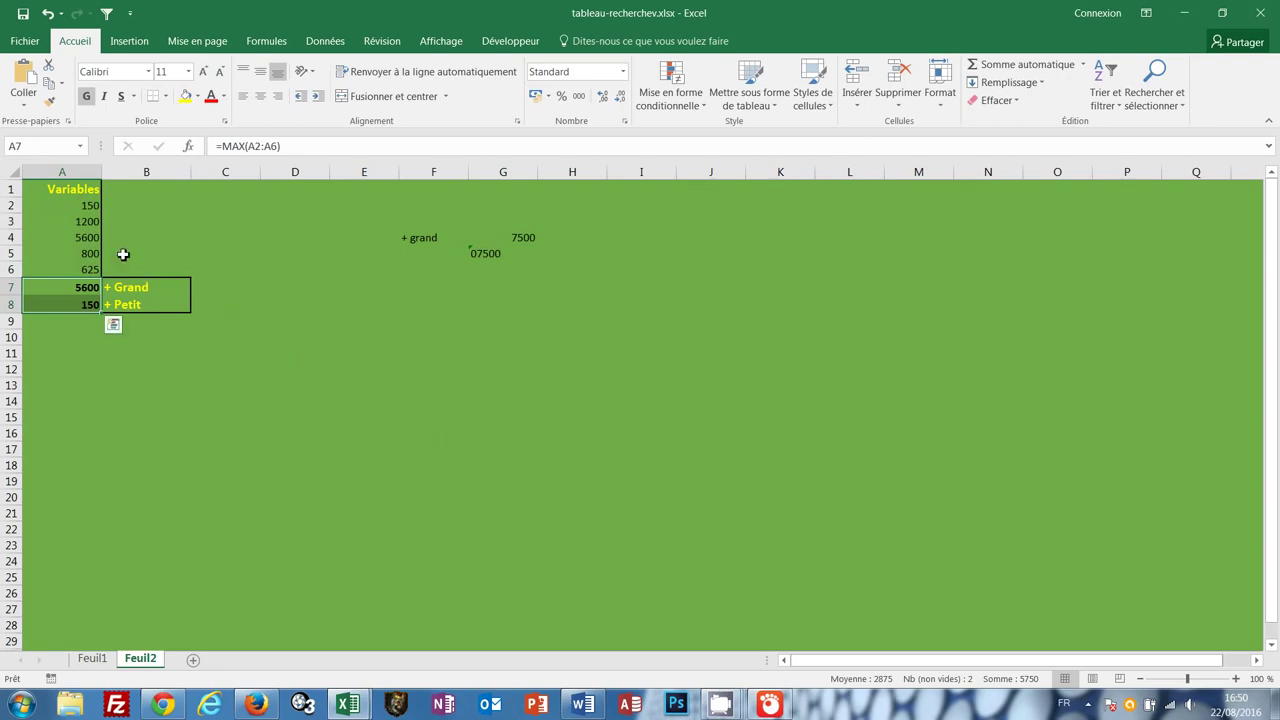
left_click_drag(88, 207, 75, 268)
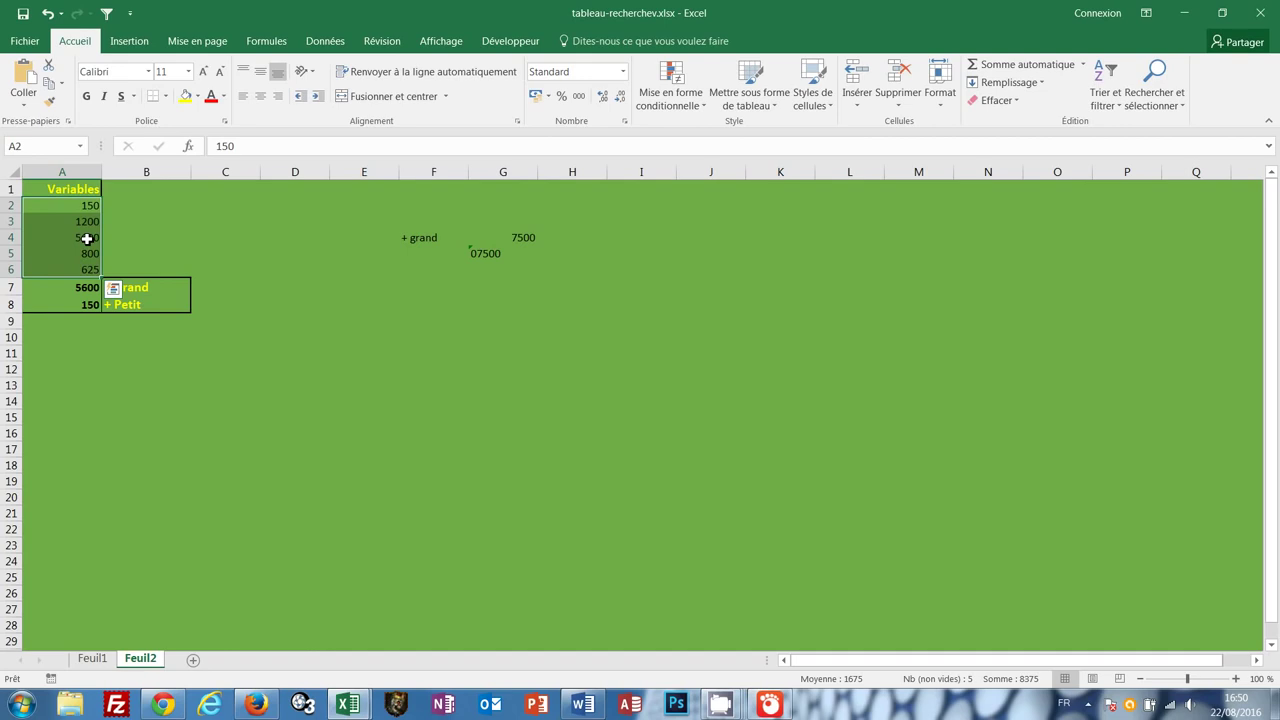
right_click(87, 238)
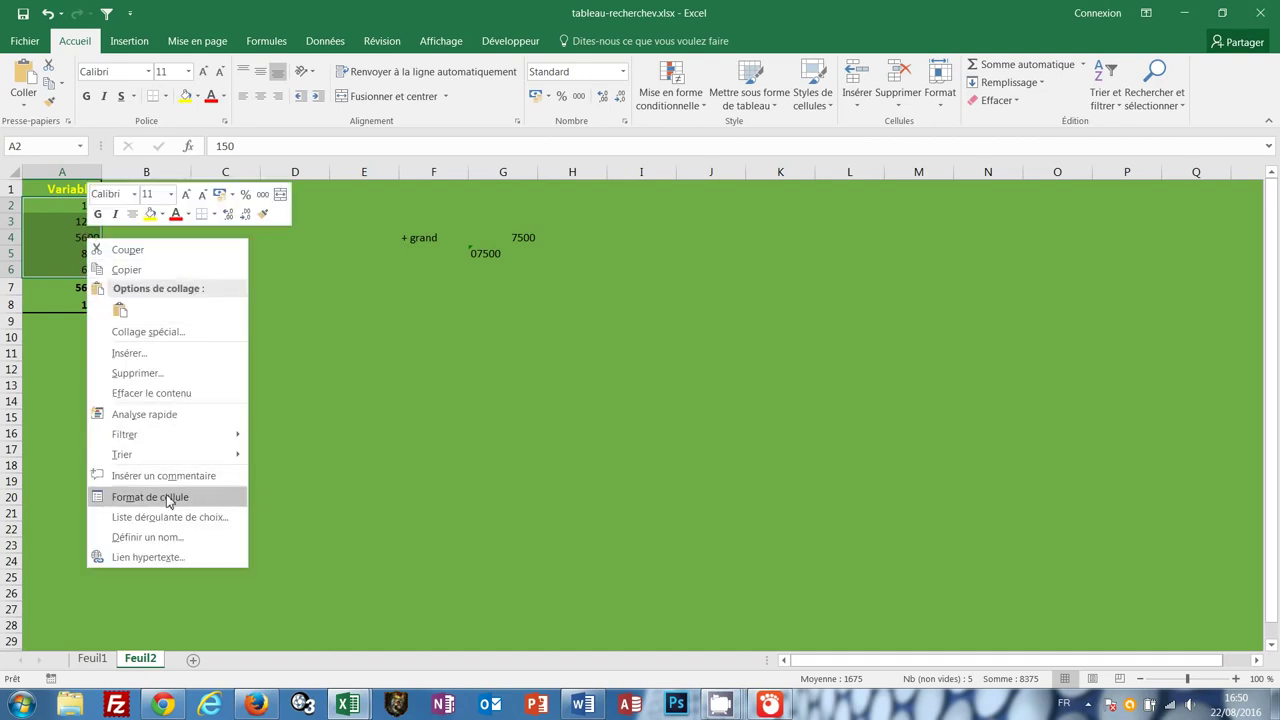
key("Escape")
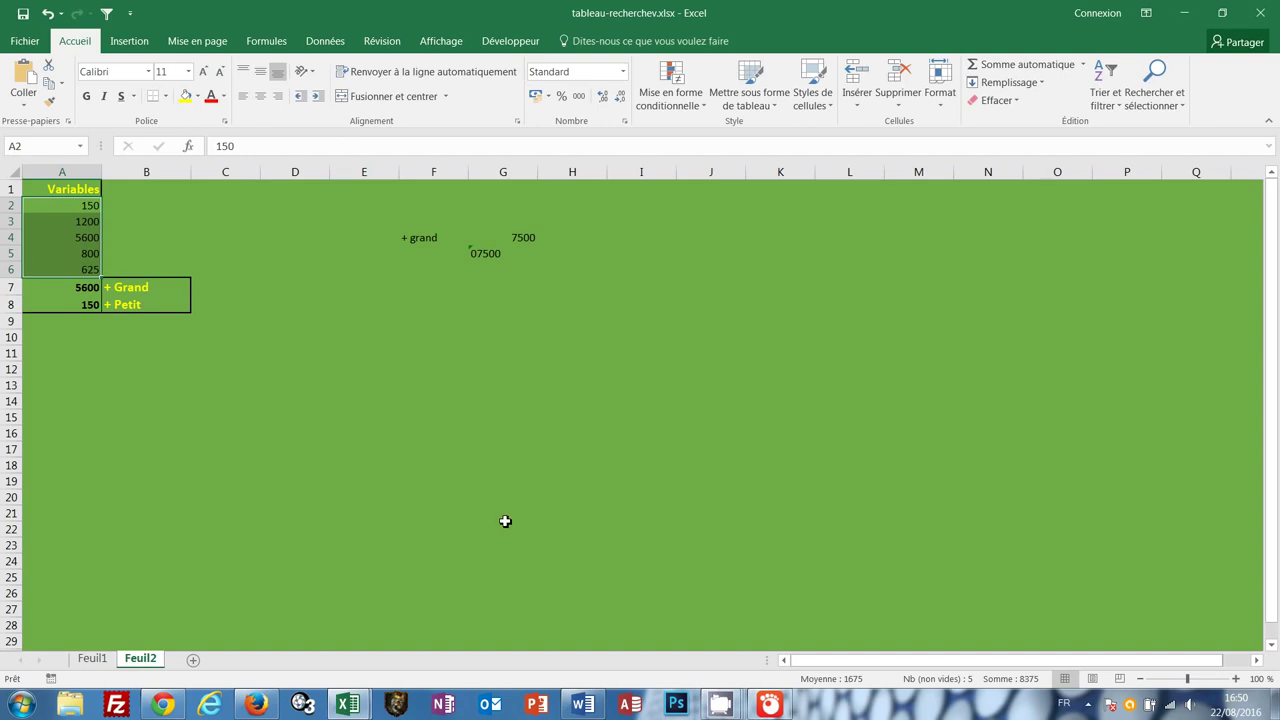
left_click_drag(310, 285, 577, 210)
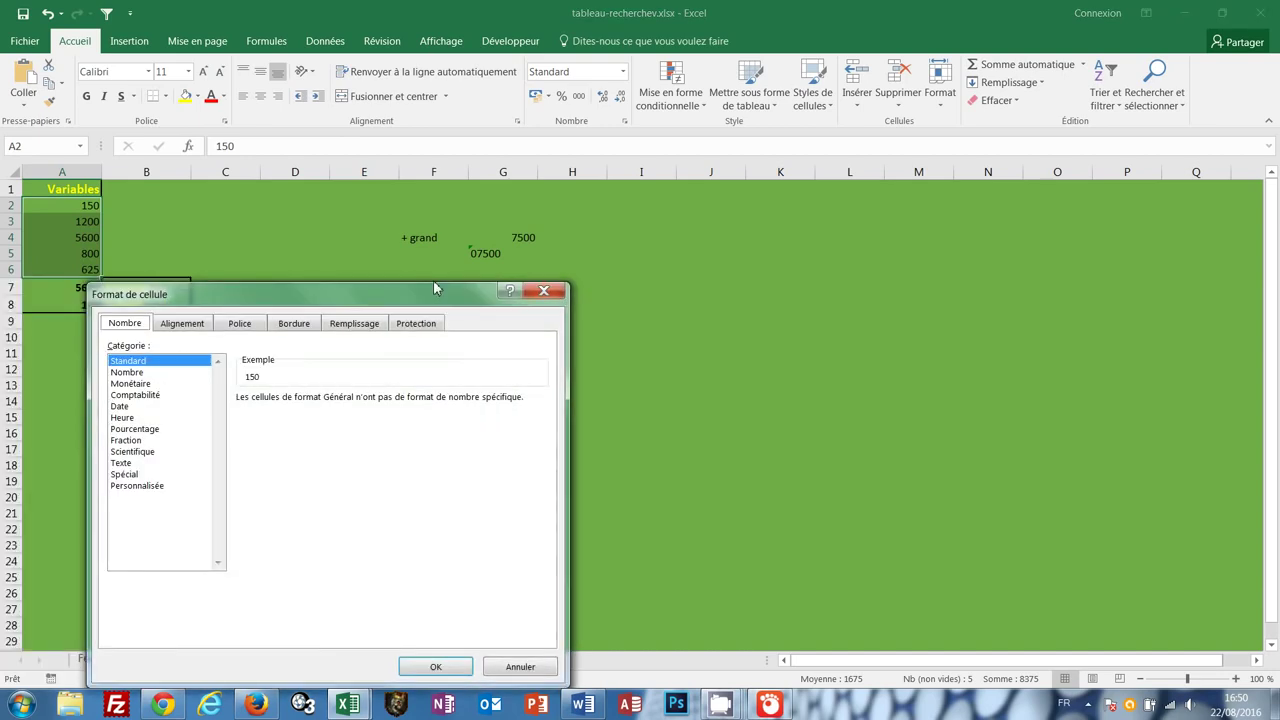
left_click(592, 252)
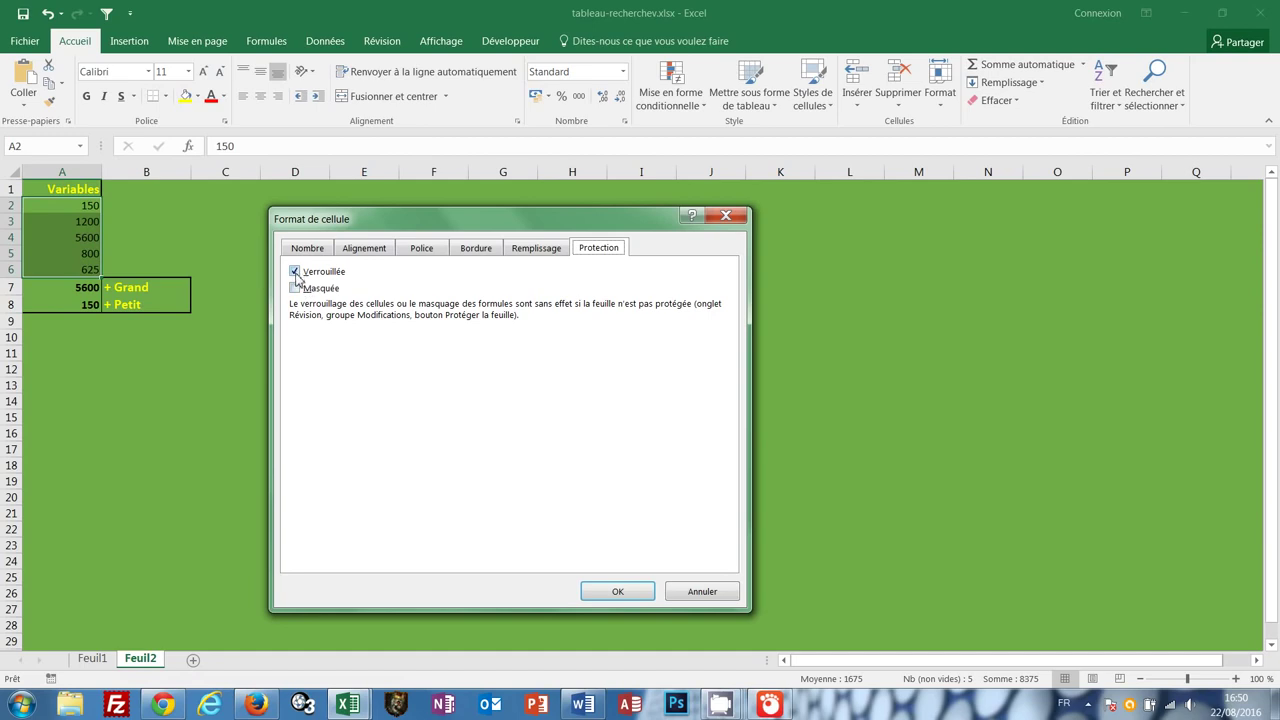
left_click(295, 272)
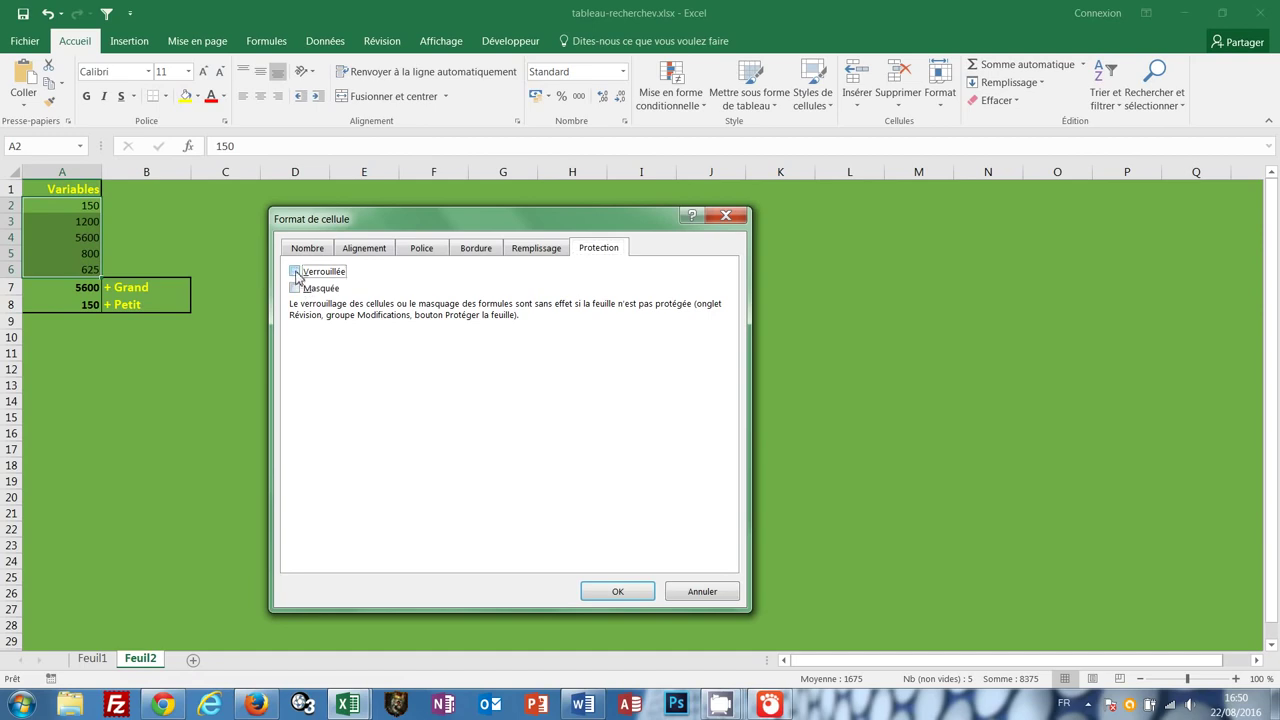
left_click(618, 592)
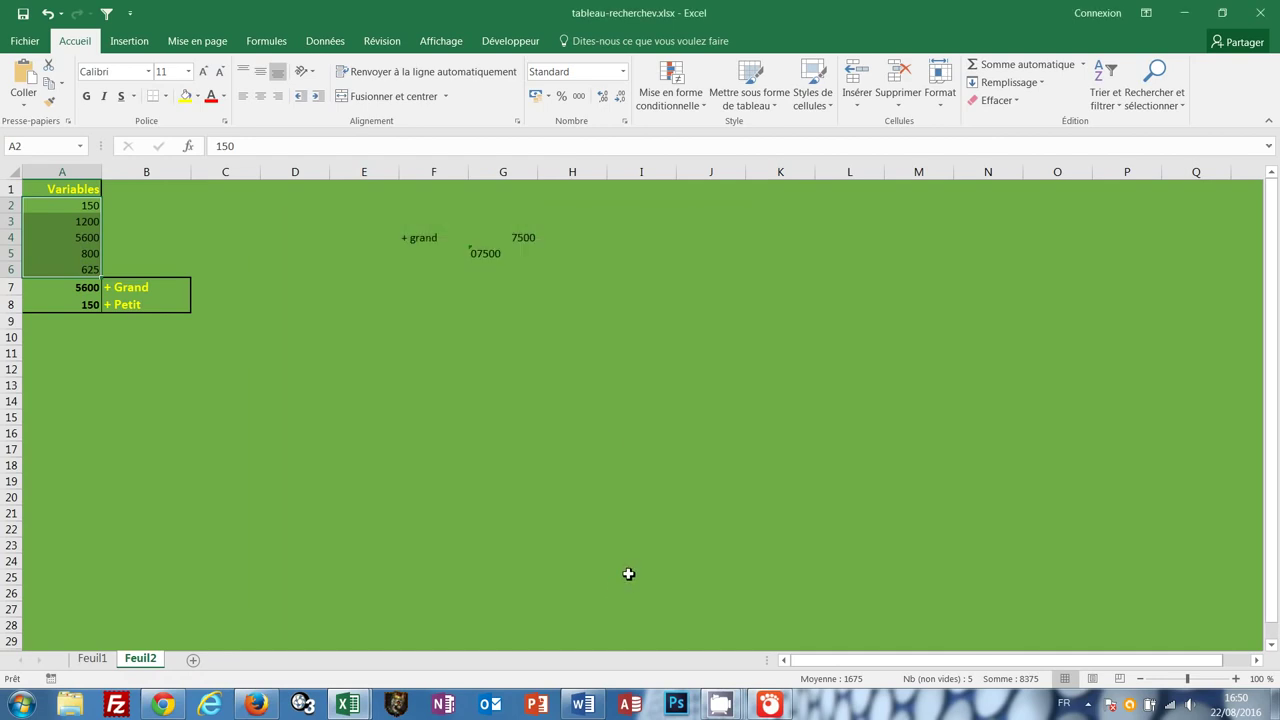
Protect Feuil2 with Protéger la feuille from the Révision tab
left_click(383, 44)
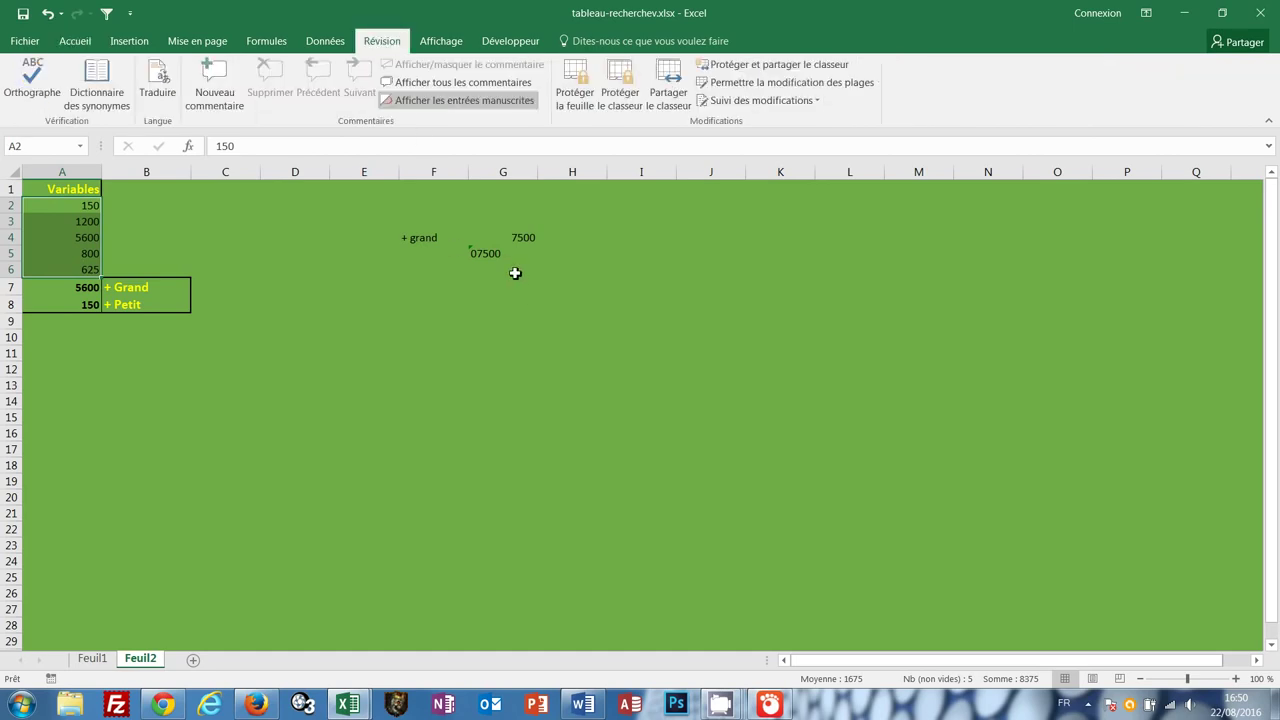
left_click(576, 88)
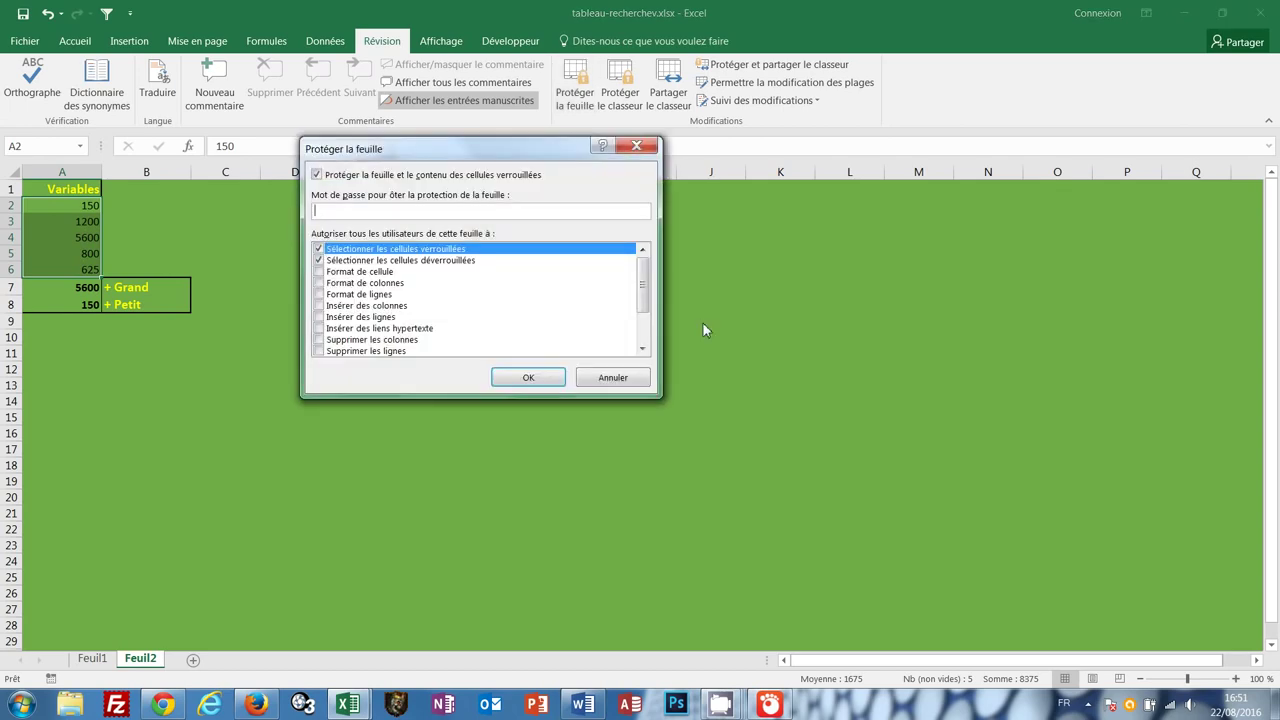
left_click(329, 210)
left_click(523, 380)
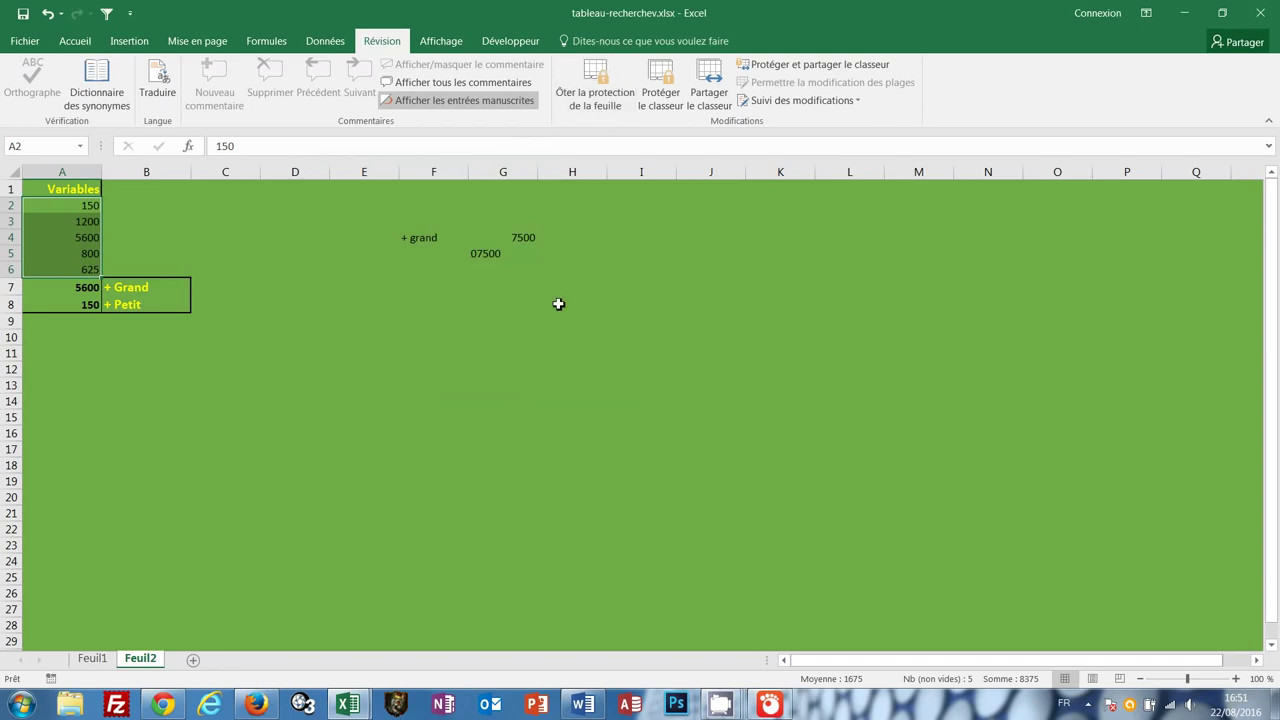
Check that the locked MAX formula in A7 can't be deleted, then enter 5896 in unlocked cell A2
left_click(160, 386)
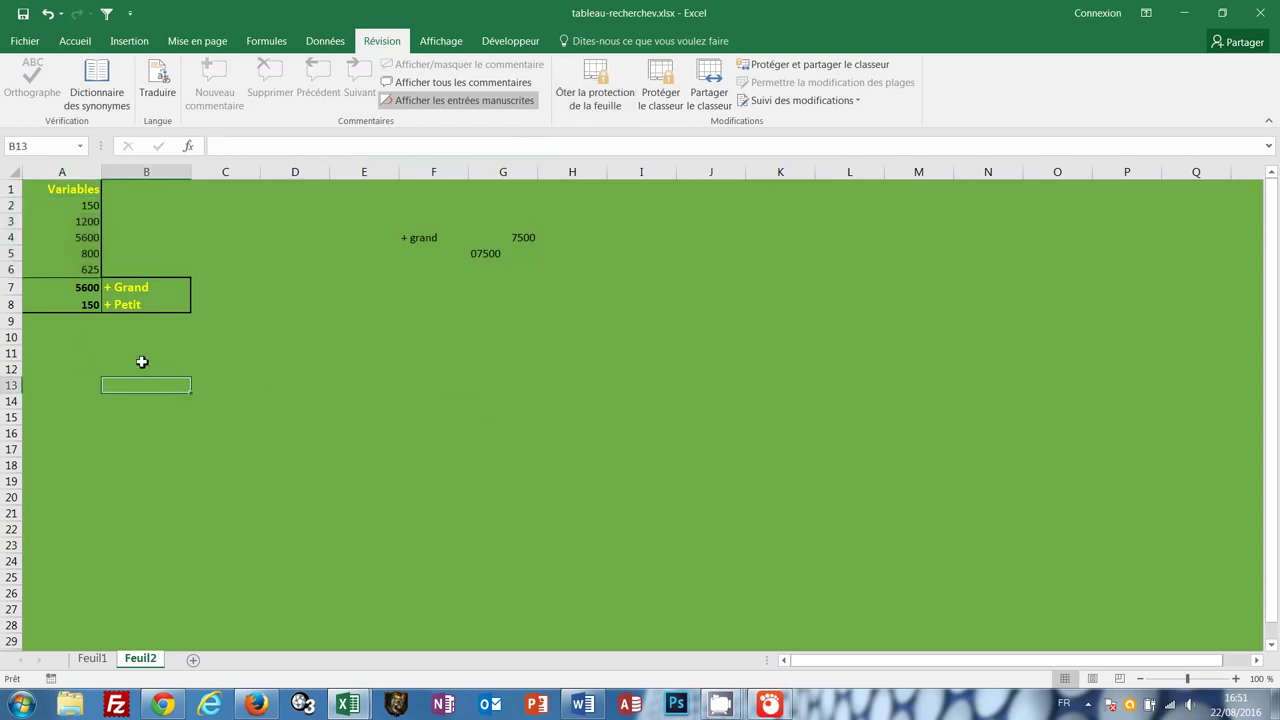
left_click(90, 287)
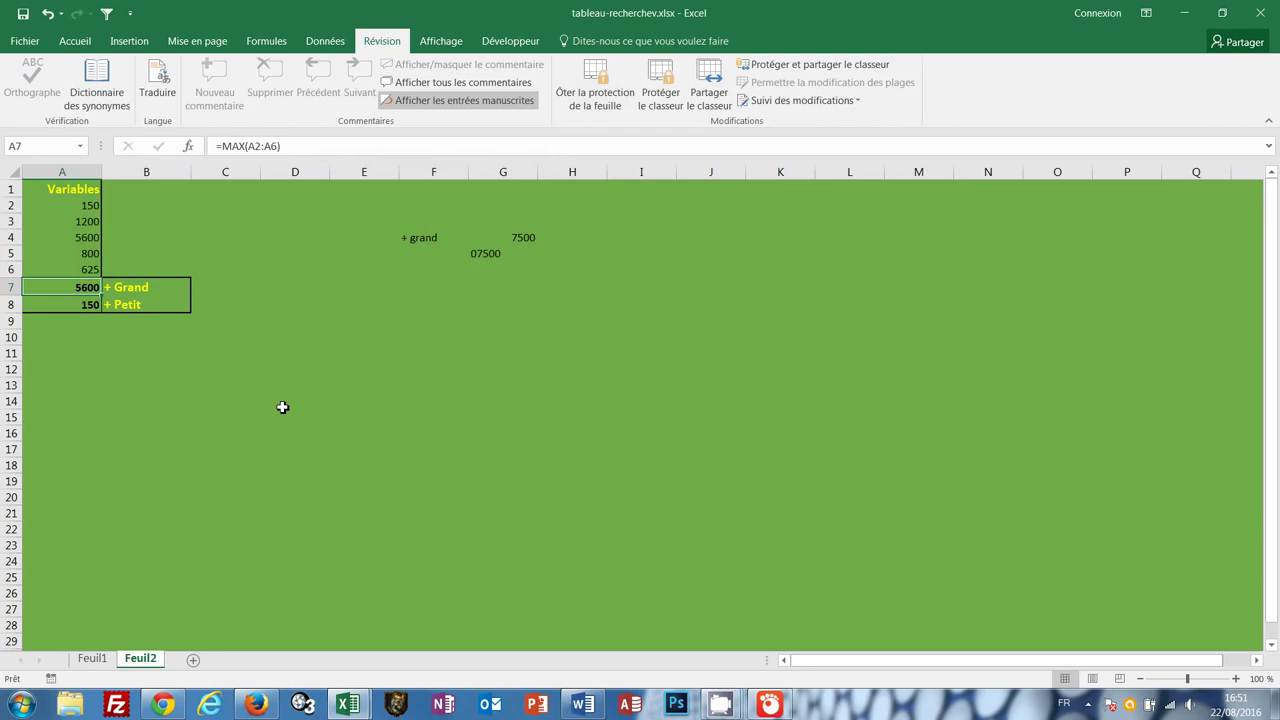
key("Delete")
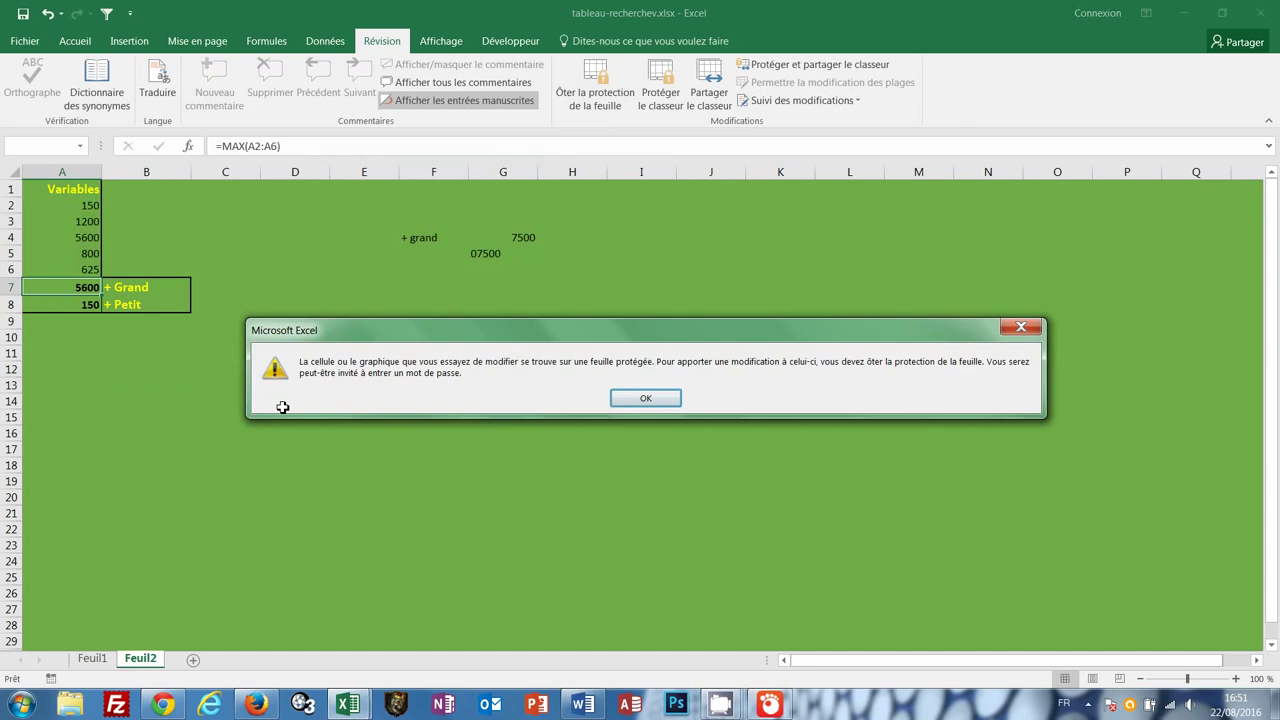
key("Return")
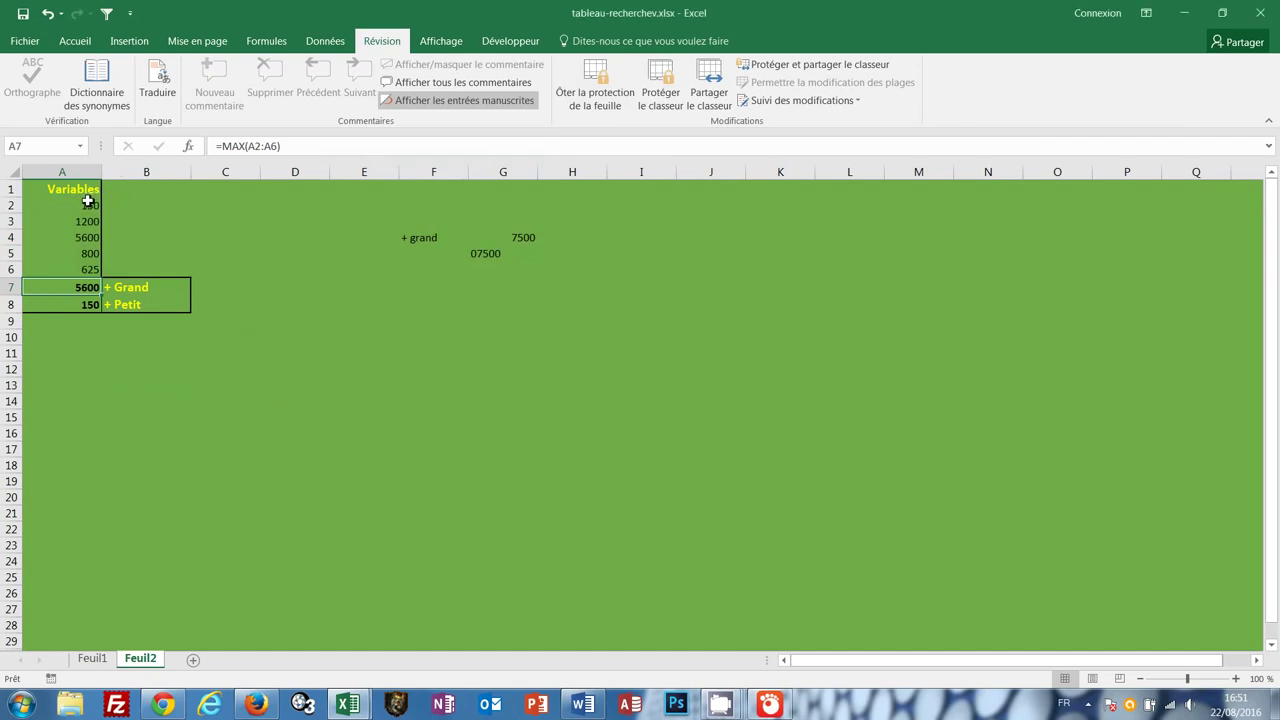
left_click(88, 203)
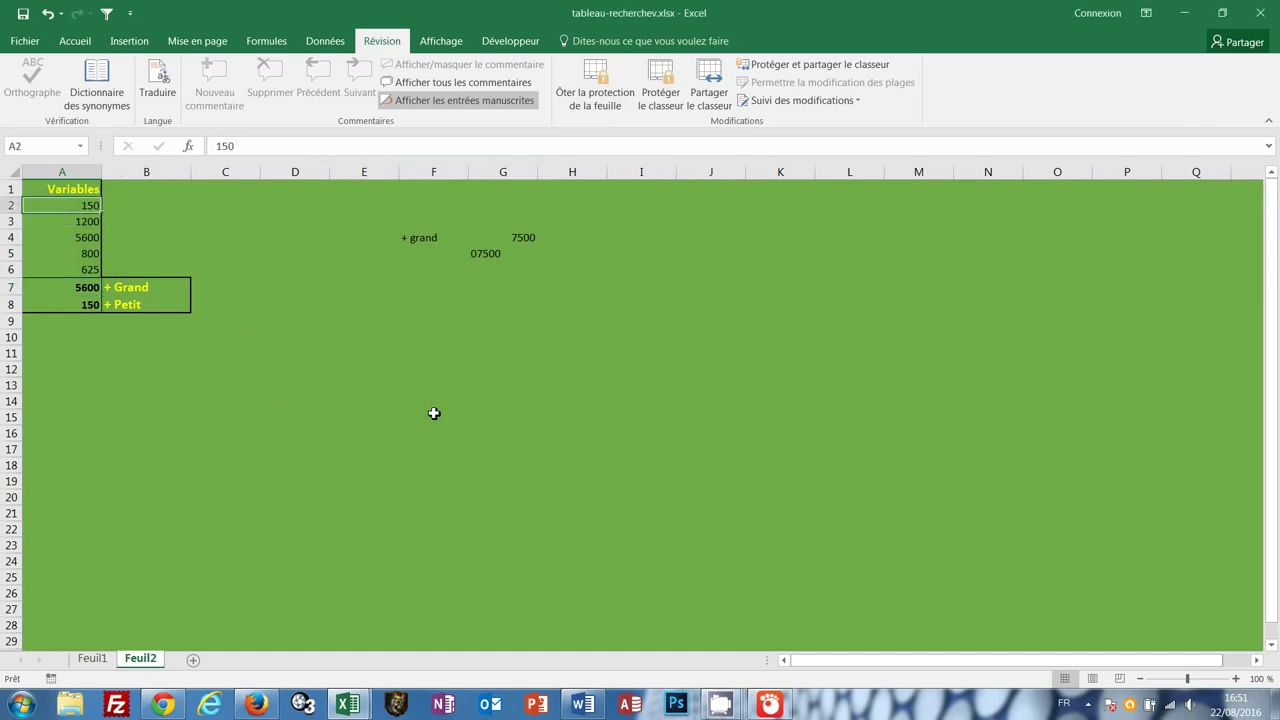
type("5896")
key("Return")
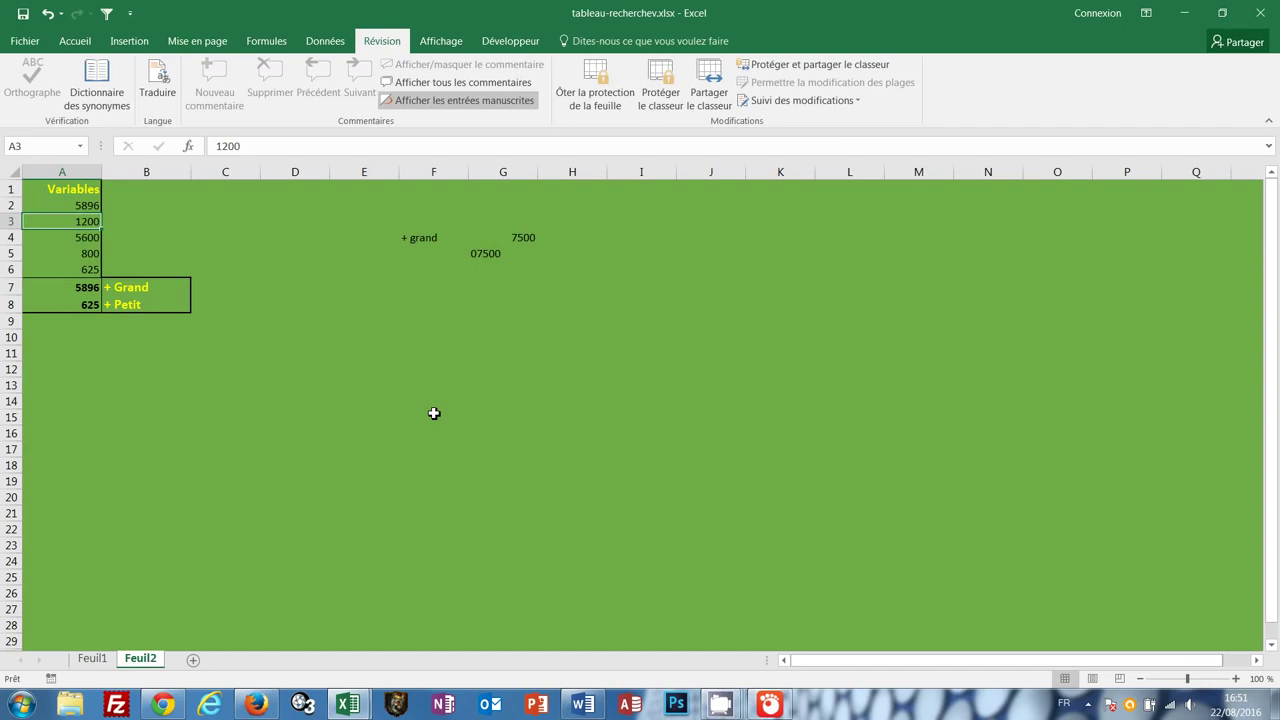
Try deleting locked cell F8 and dismiss the protected-sheet warning
left_click(434, 306)
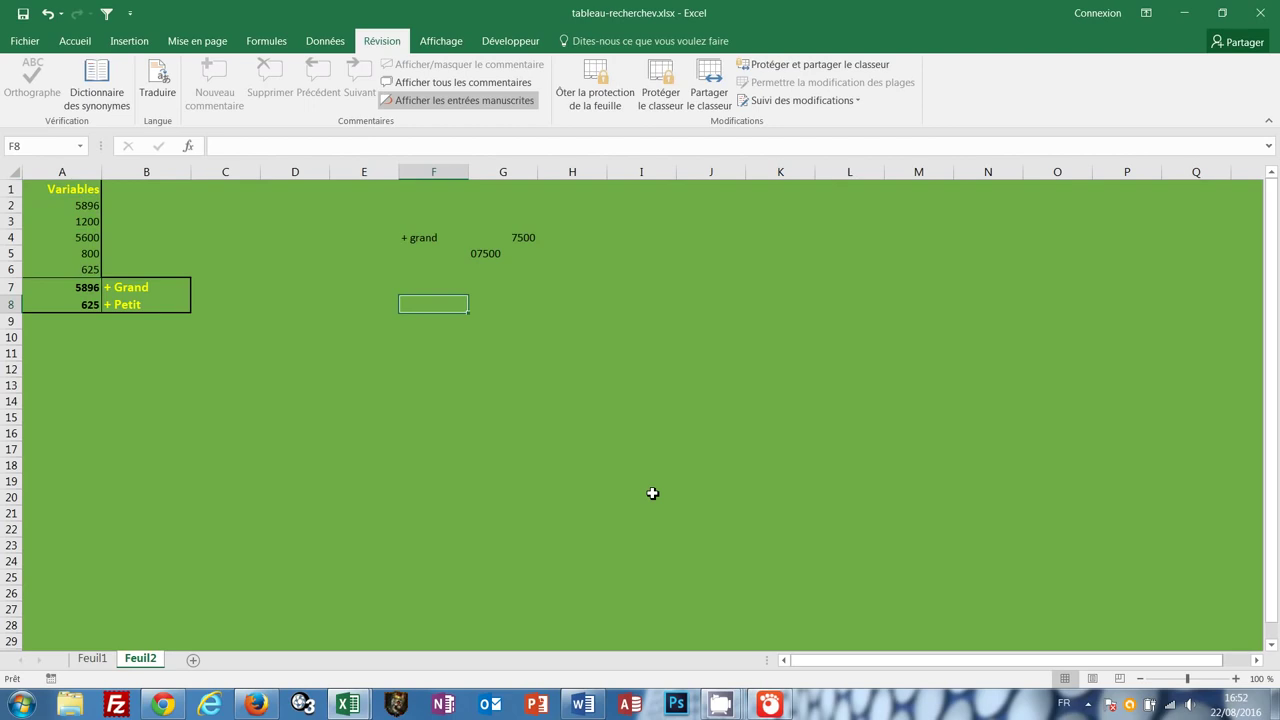
key("Delete")
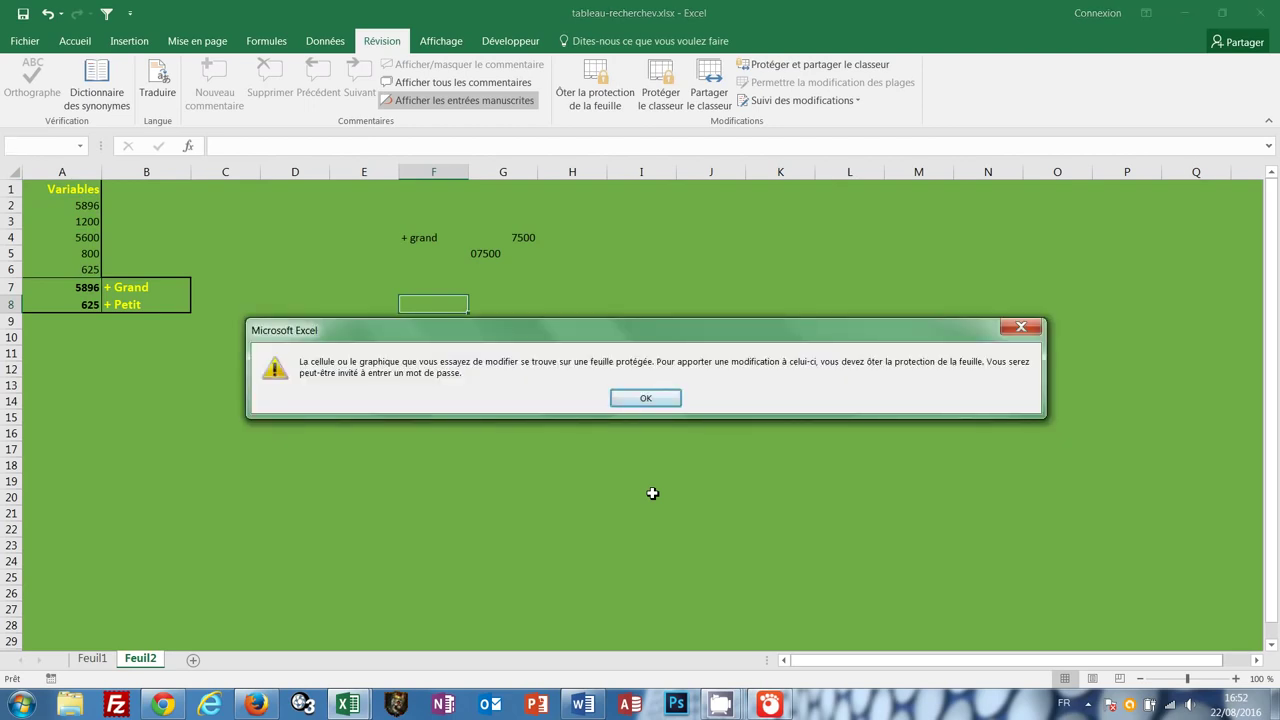
key("Return")
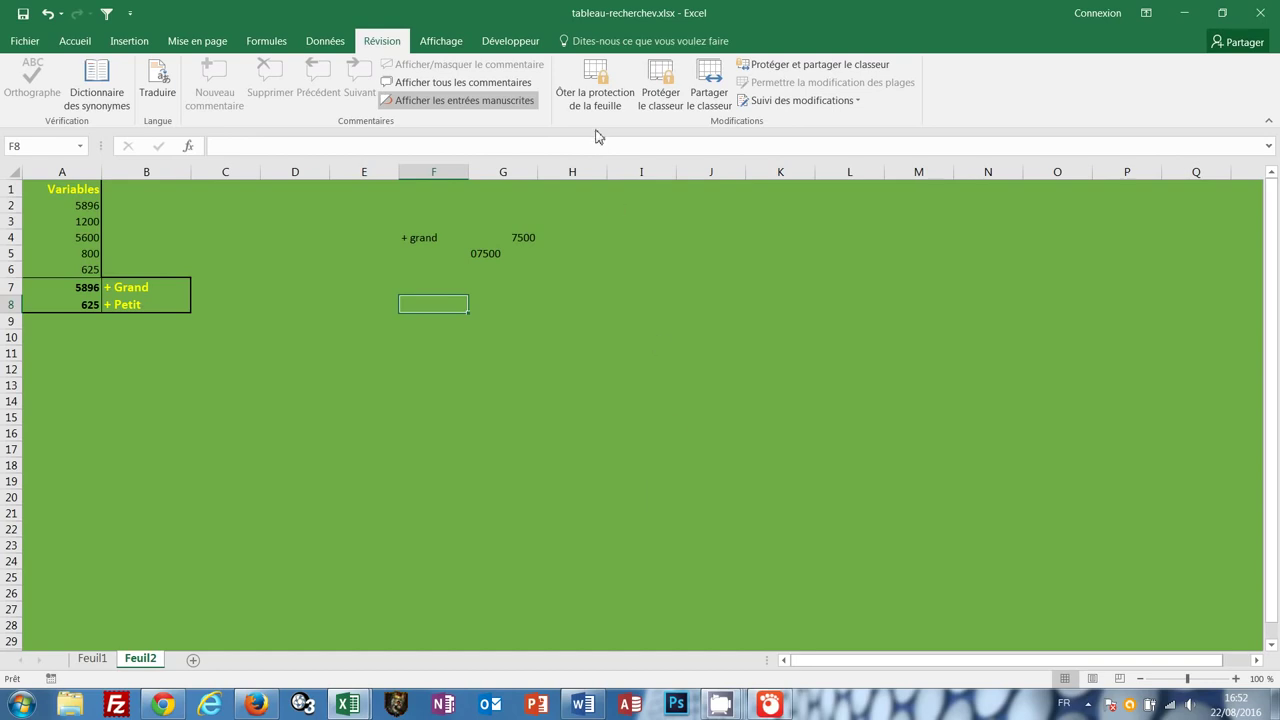
Unprotect Feuil2 and enter =AUJOURDHUI() in F8, showing 22/08/2016
left_click(594, 92)
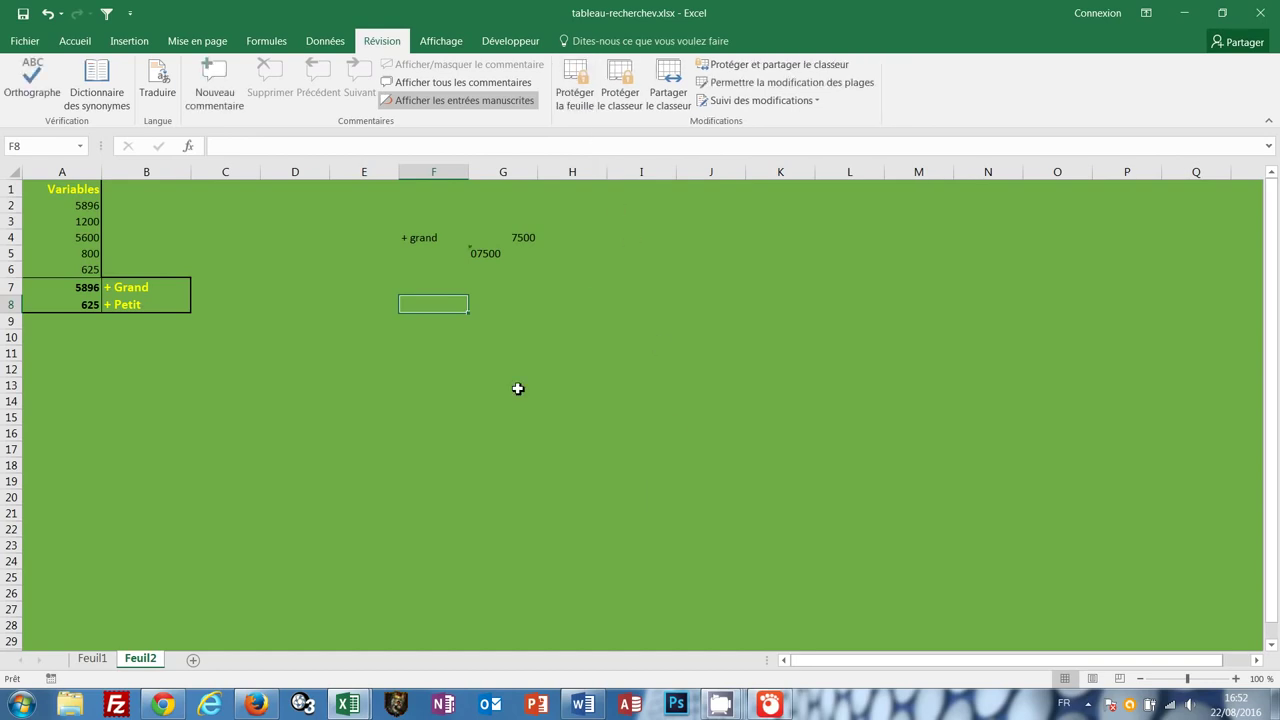
type("=aujou")
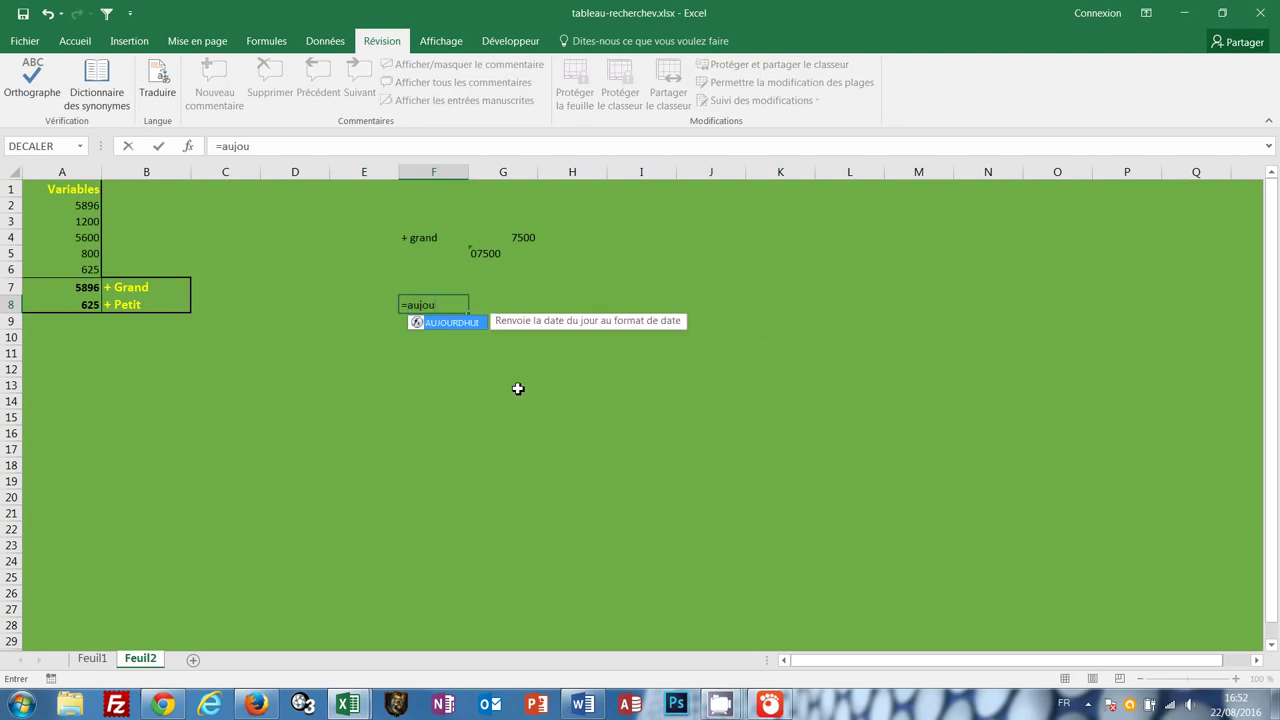
type("rdhui")
type("()")
key("BackSpace")
type("()")
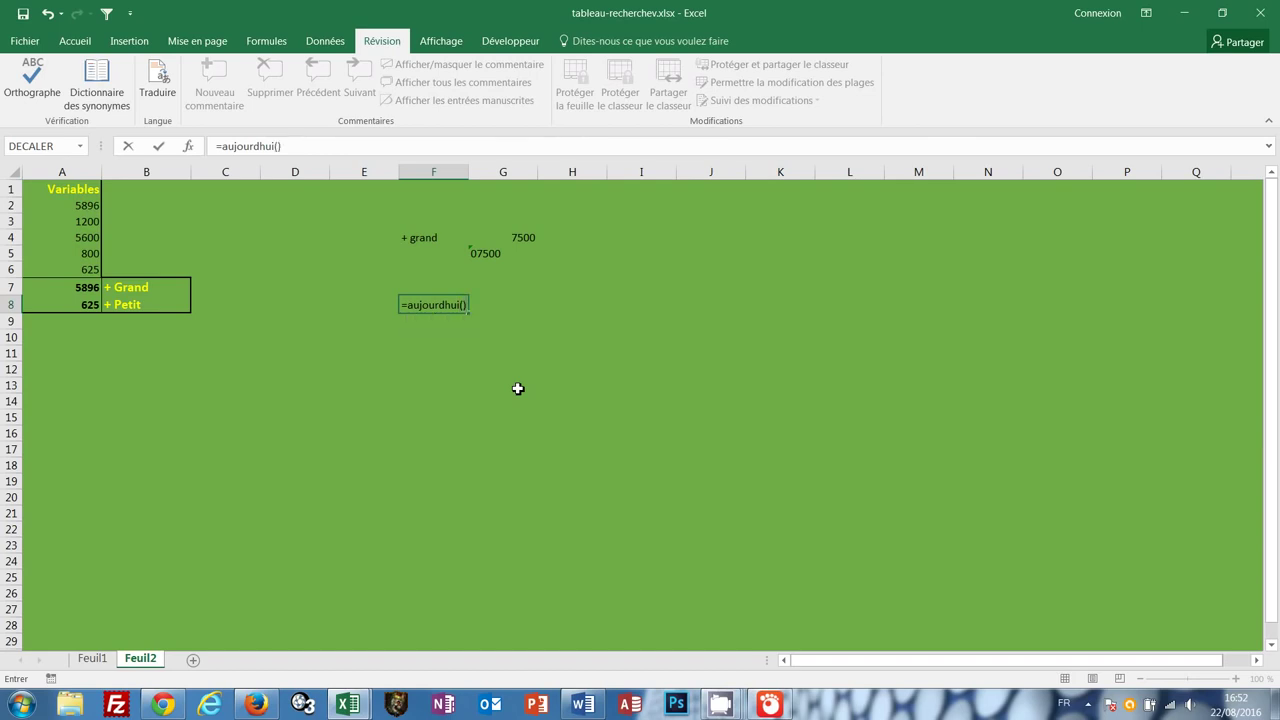
key("ctrl+Return")
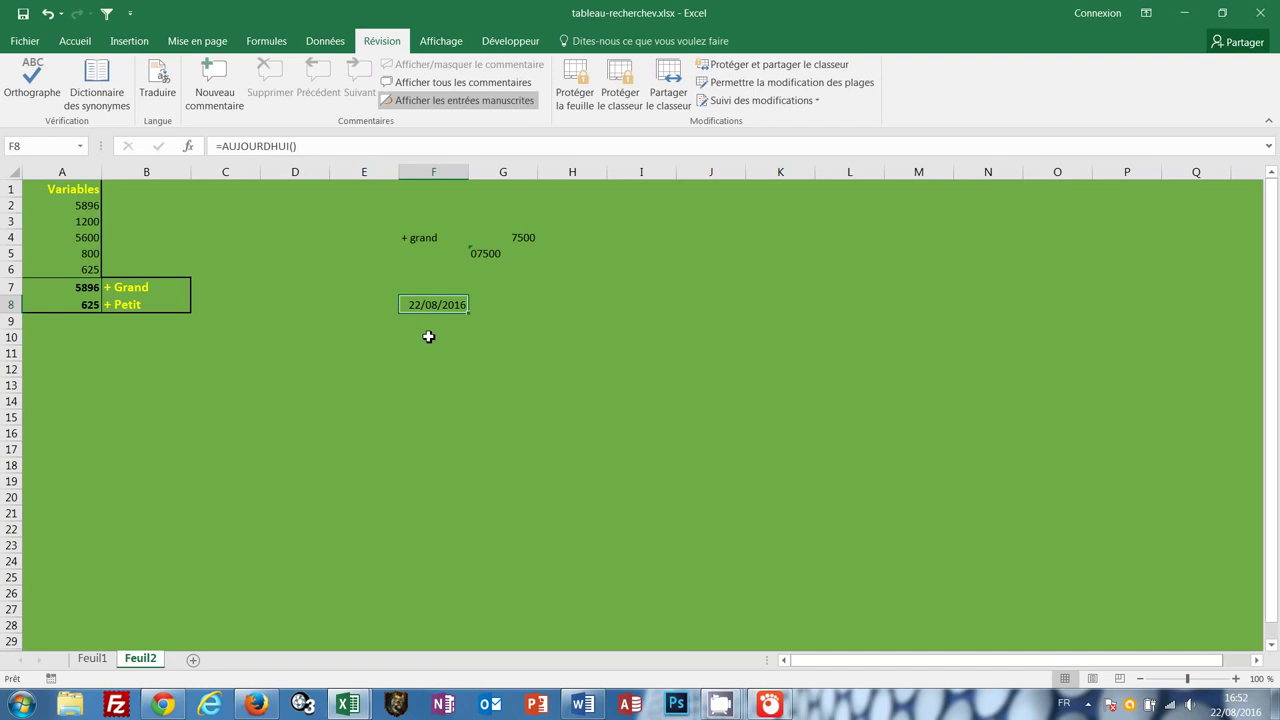
left_click(136, 222)
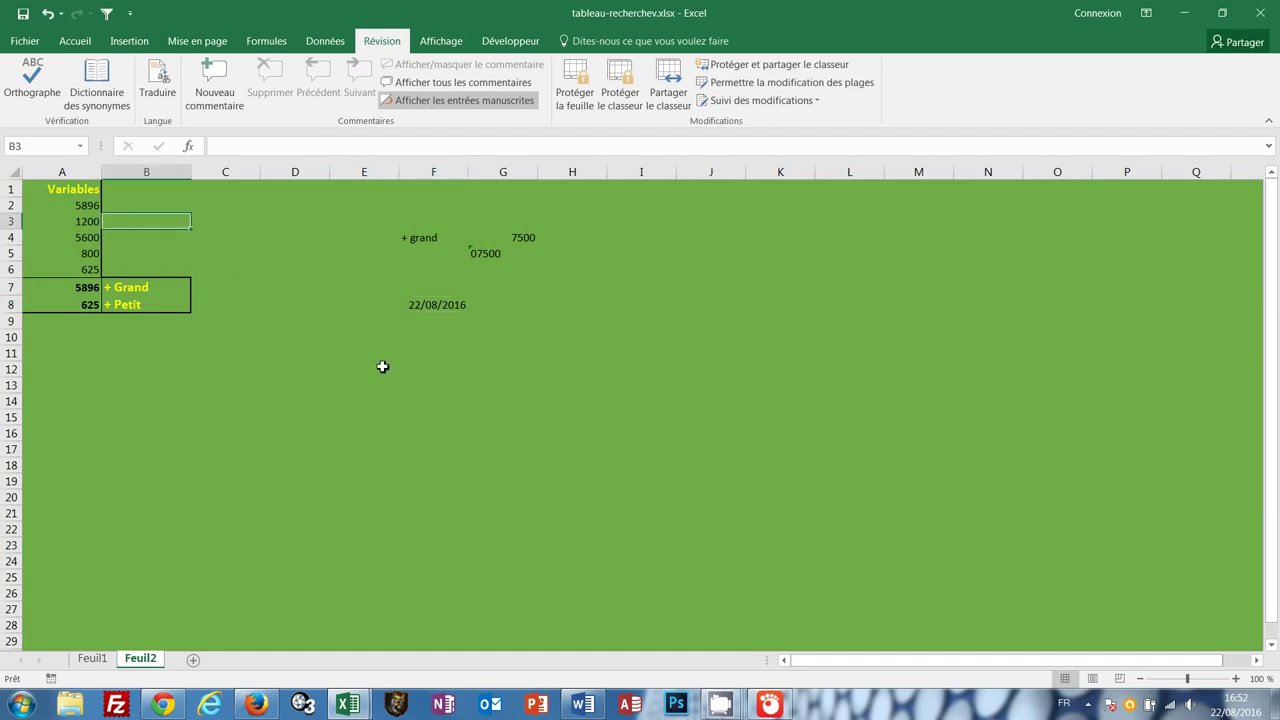
Enter =ESTNUM(A3) in B3 and fill it up to B1, giving FAUX, VRAI, VRAI
type("=")
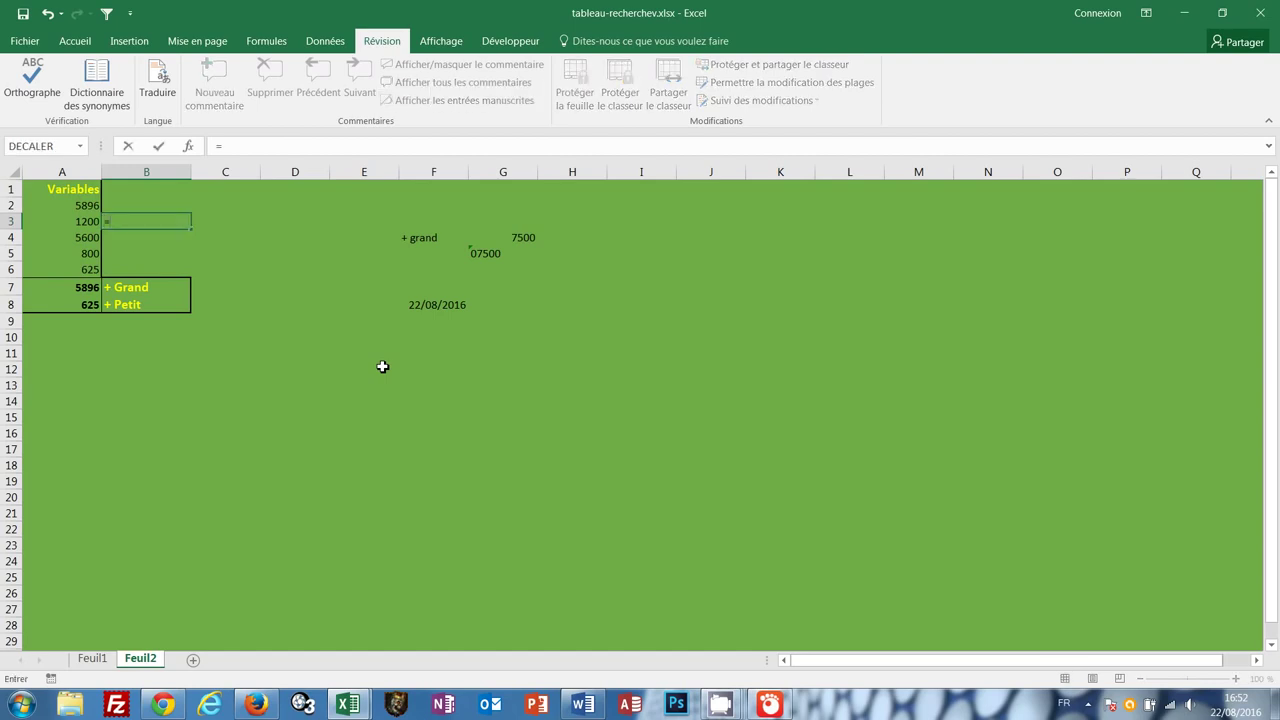
type("est")
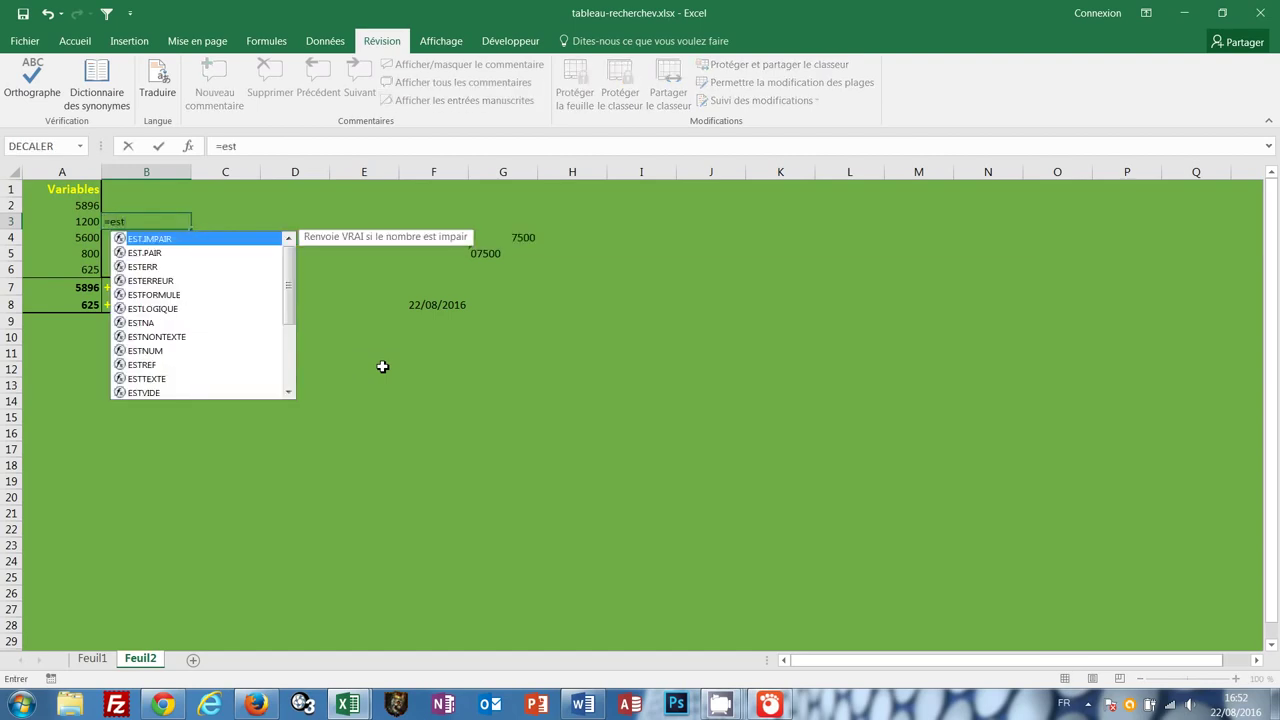
type("num")
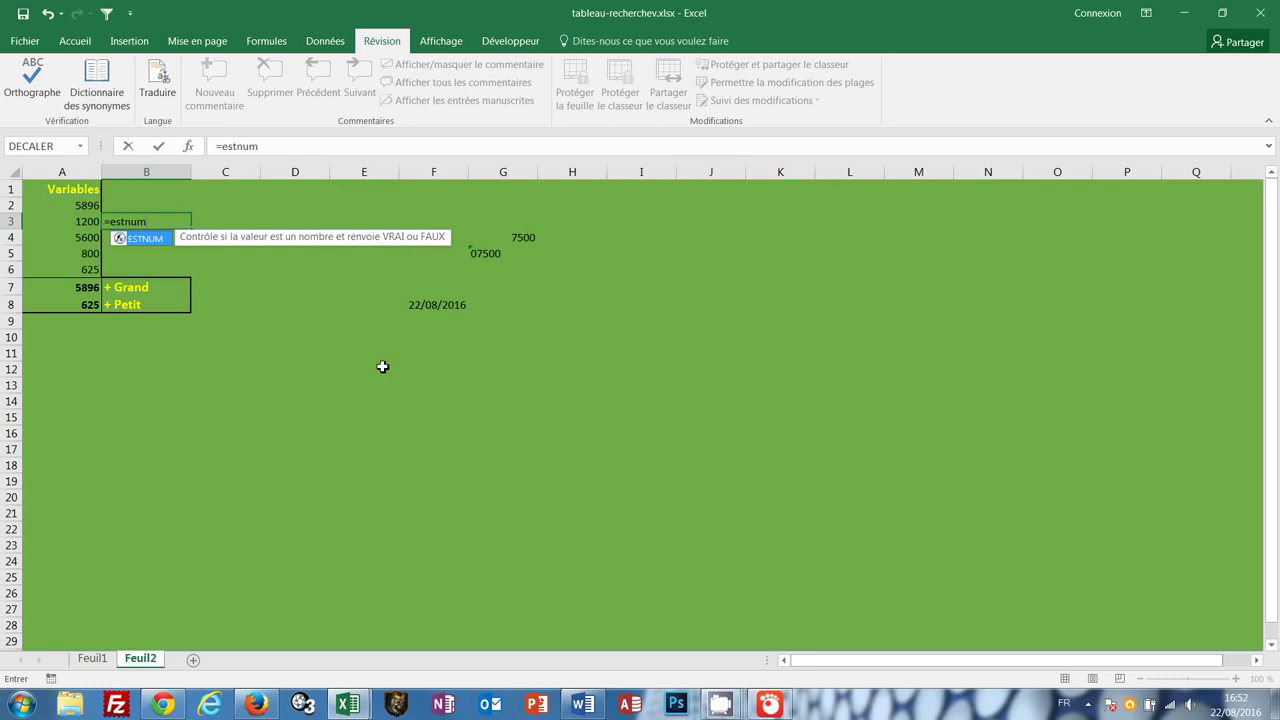
type("(")
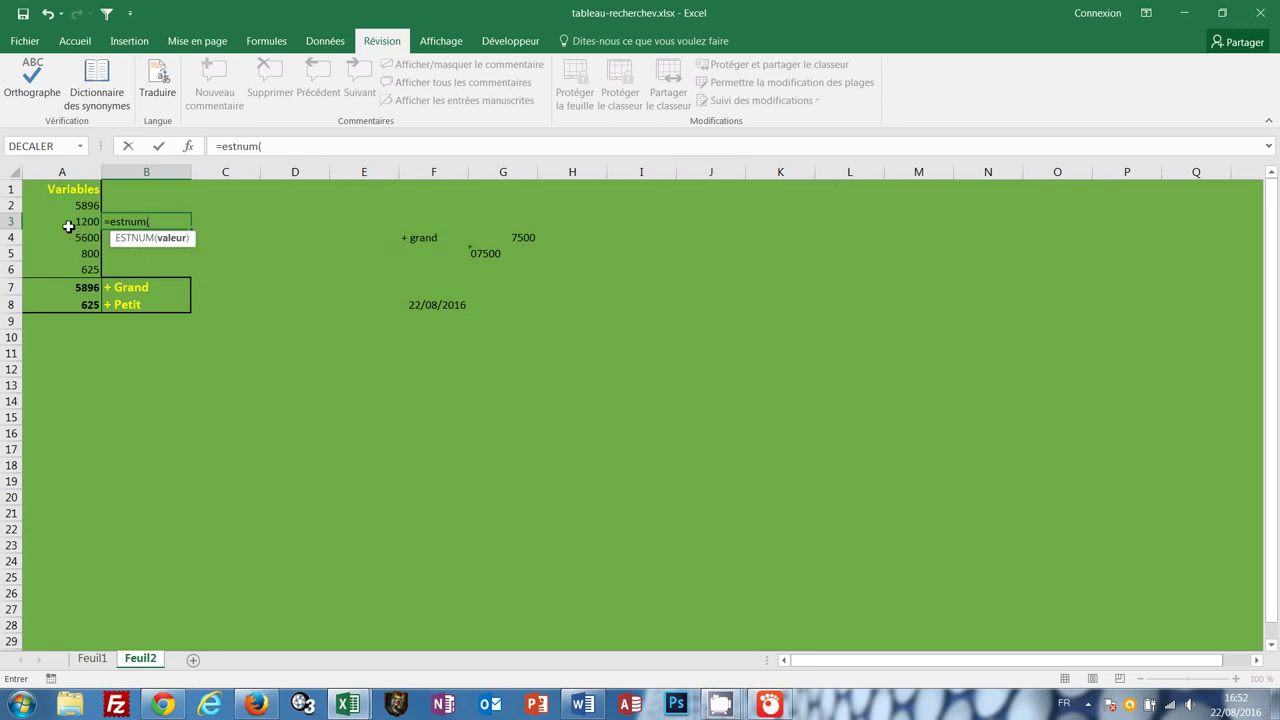
left_click(65, 224)
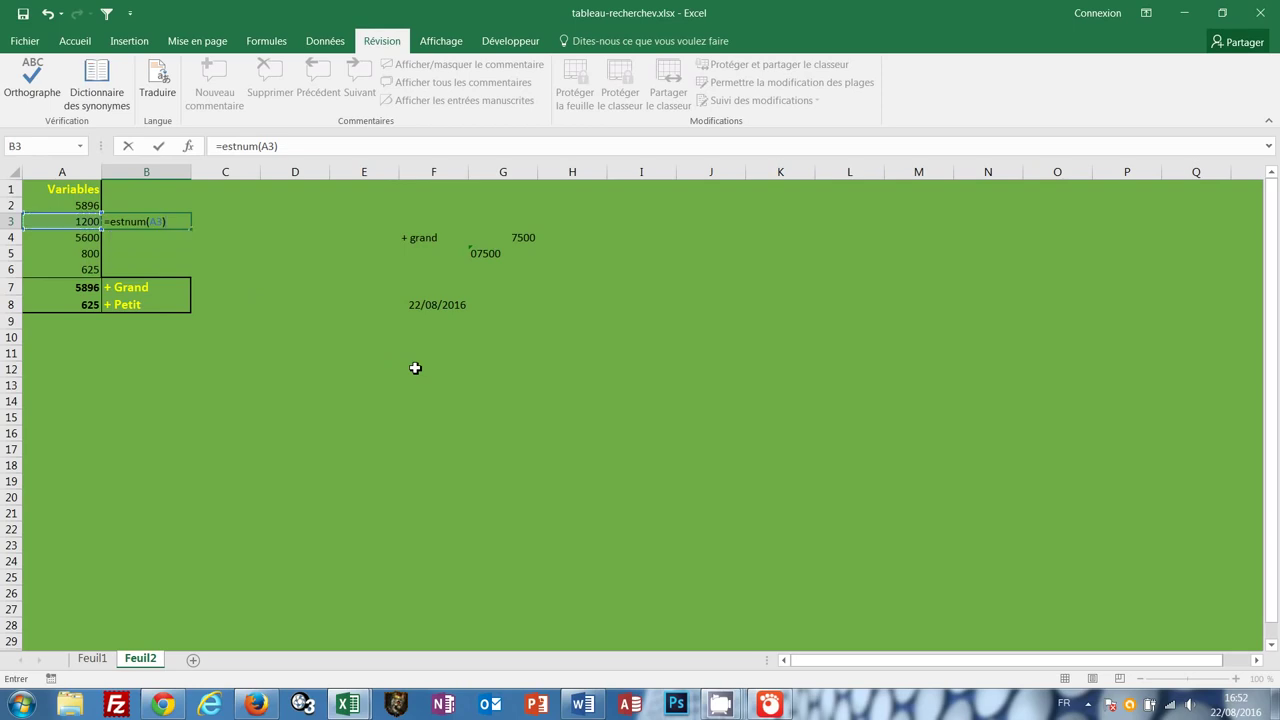
key("ctrl+Return")
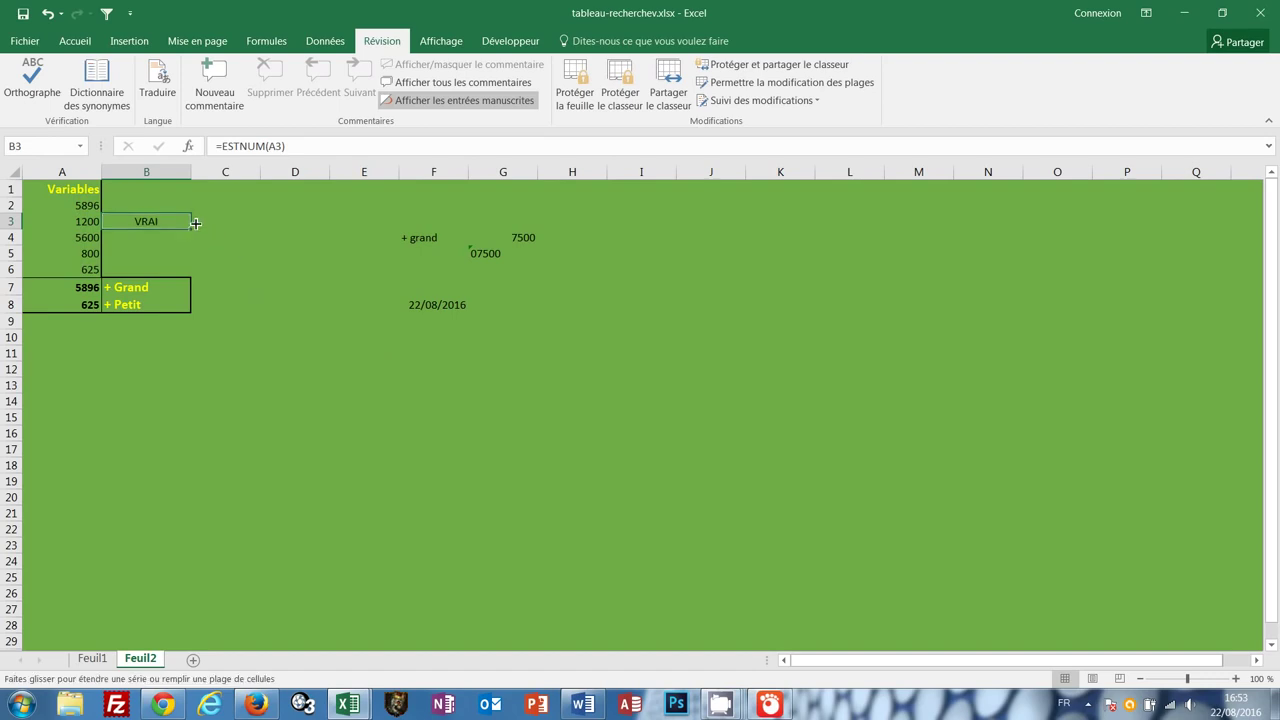
left_click_drag(193, 230, 187, 192)
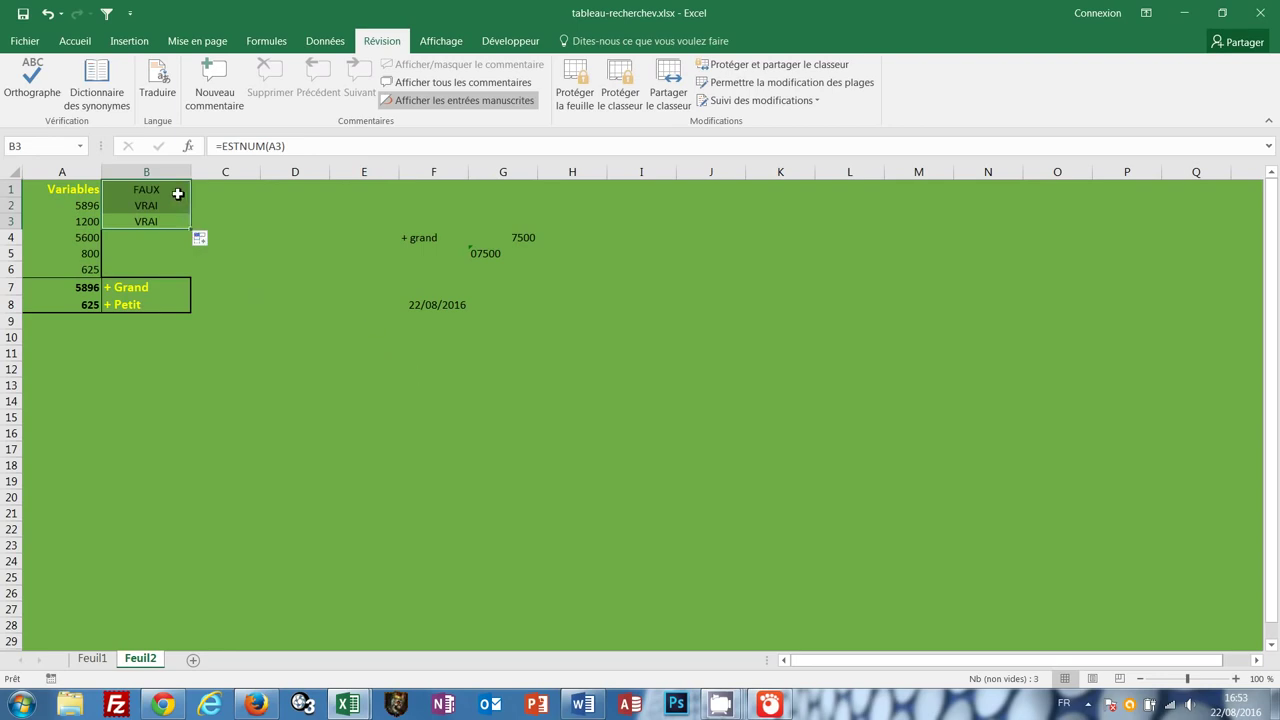
left_click(177, 193)
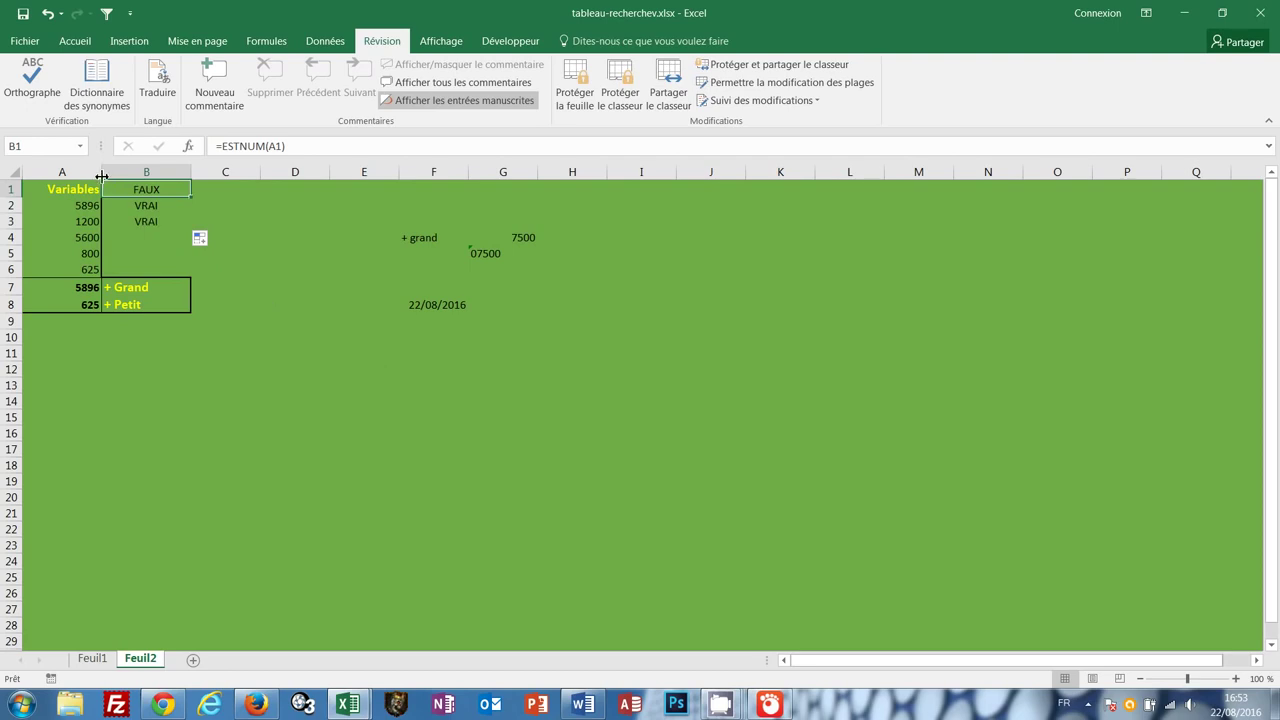
Drag column A's border to 140 pixels so the Variables header and values show fully
left_click_drag(101, 175, 40, 172)
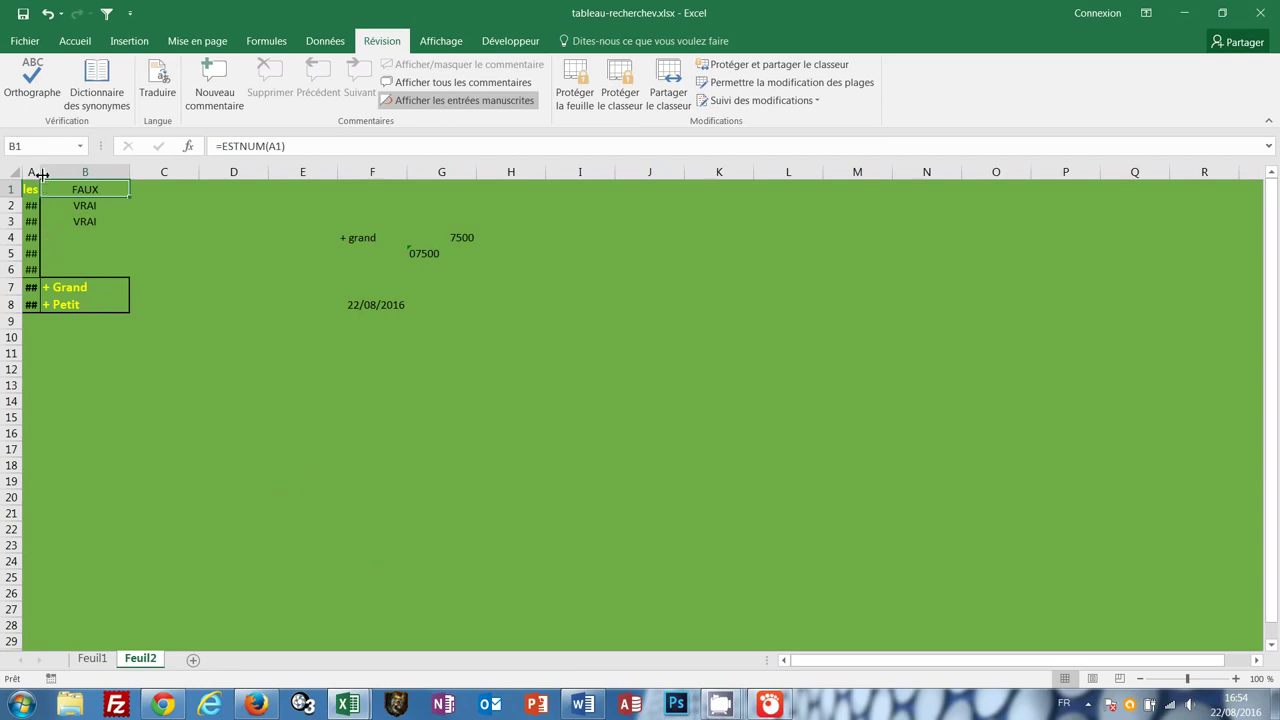
left_click_drag(41, 174, 118, 182)
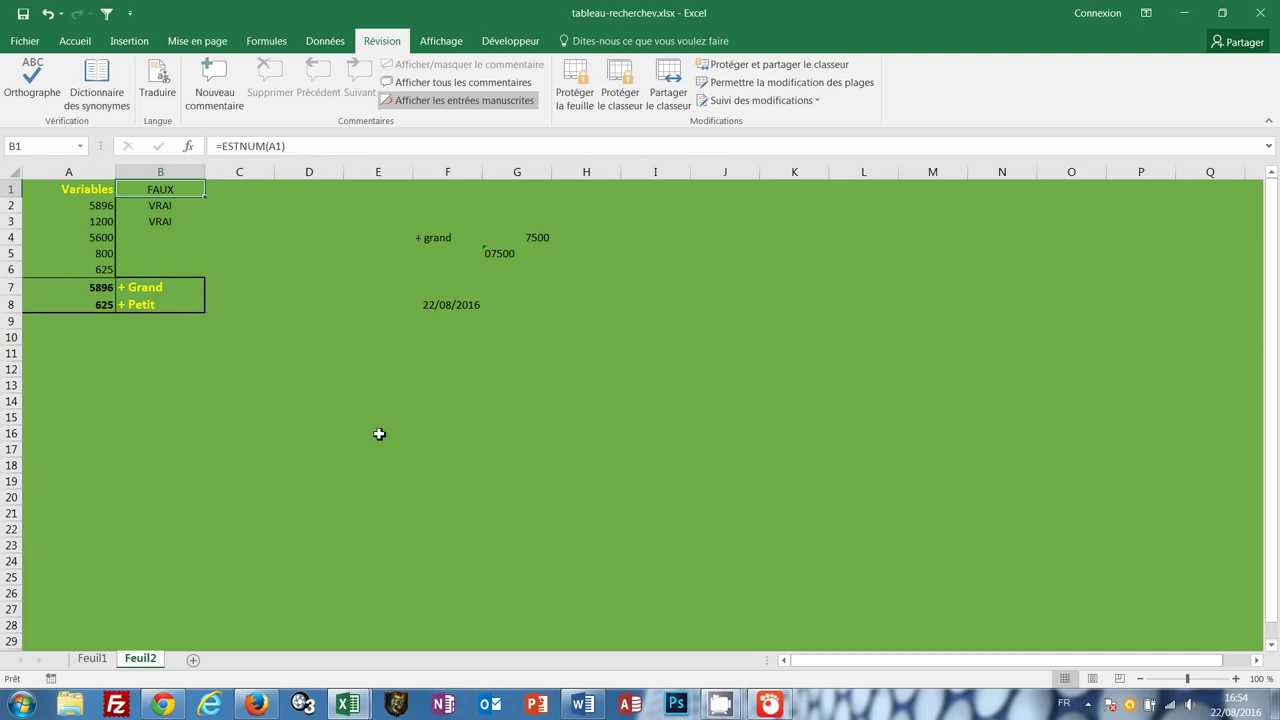
left_click(379, 434)
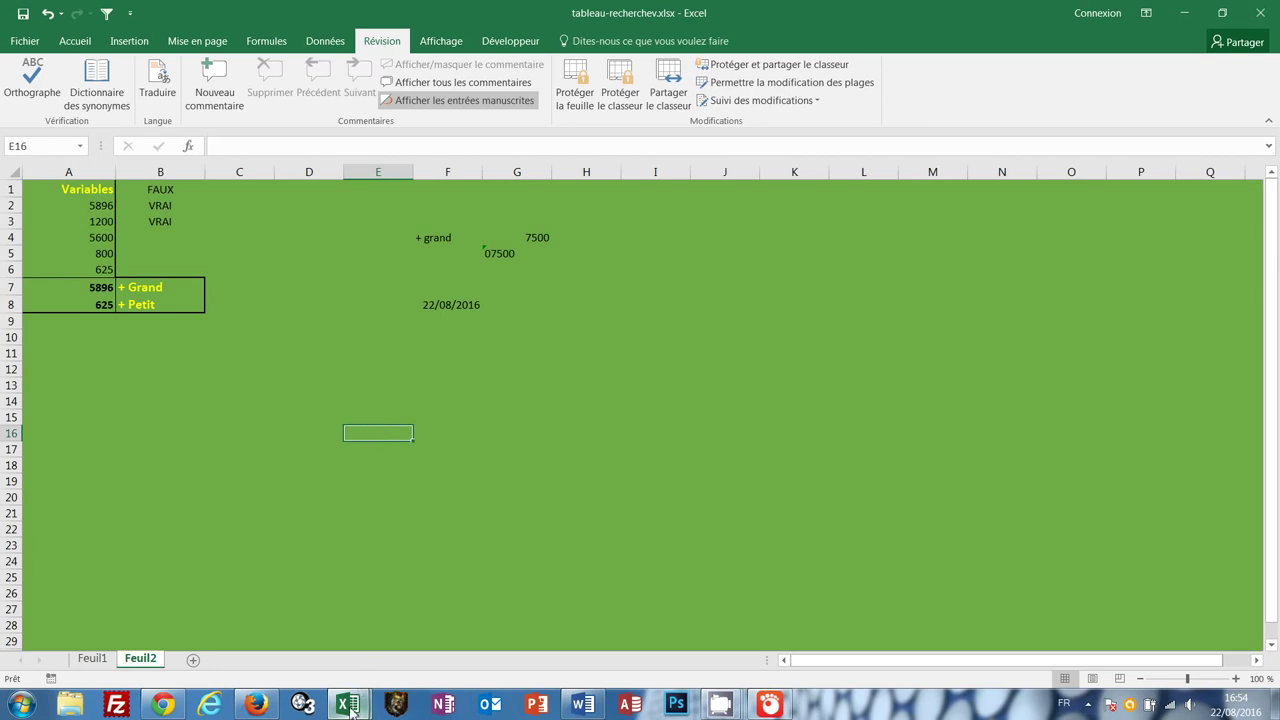
Switch between quelques_fonctions.xls and tableau-recherchev.xlsx, ending on tableau-recherchev
mouse_move(349, 712)
left_click(390, 636)
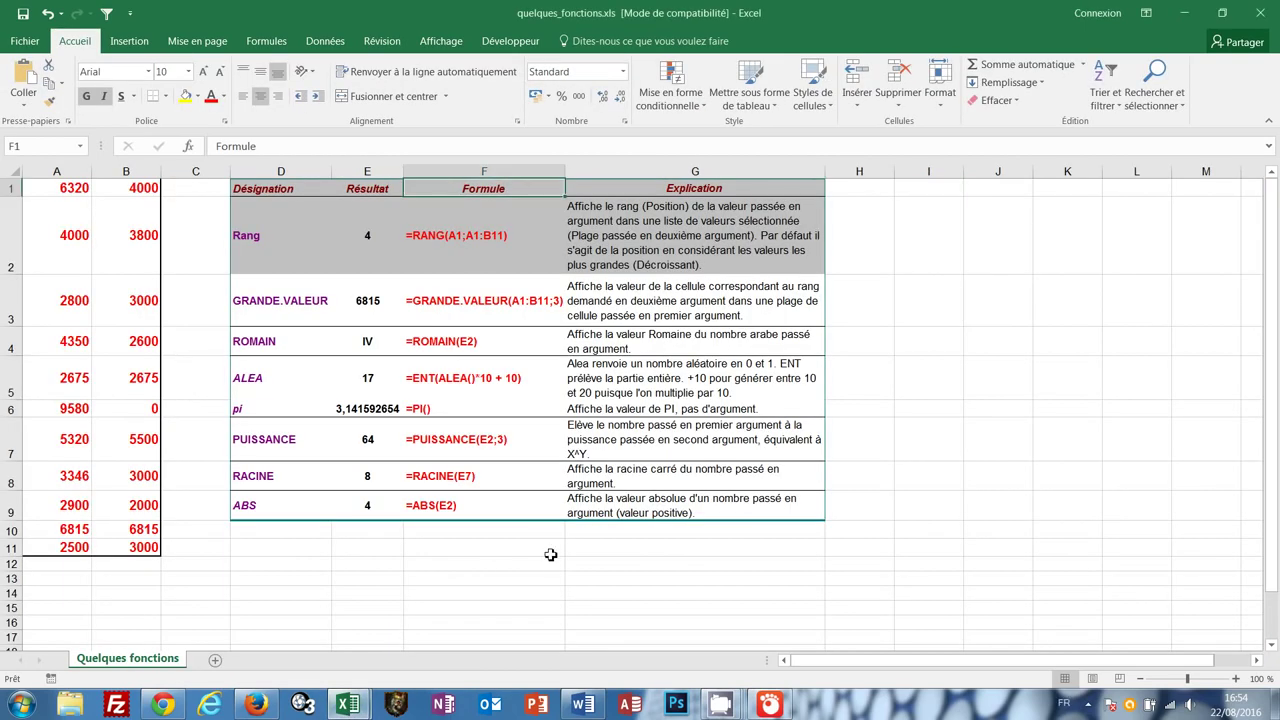
mouse_move(349, 710)
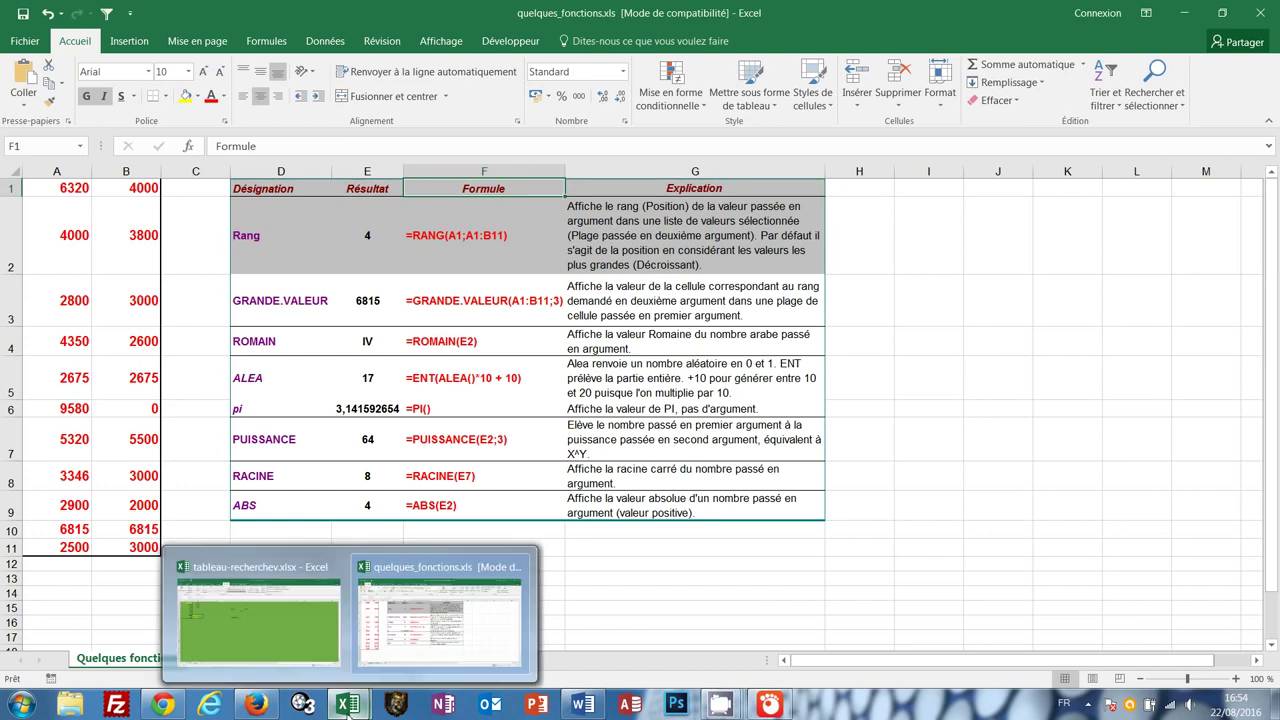
left_click(286, 637)
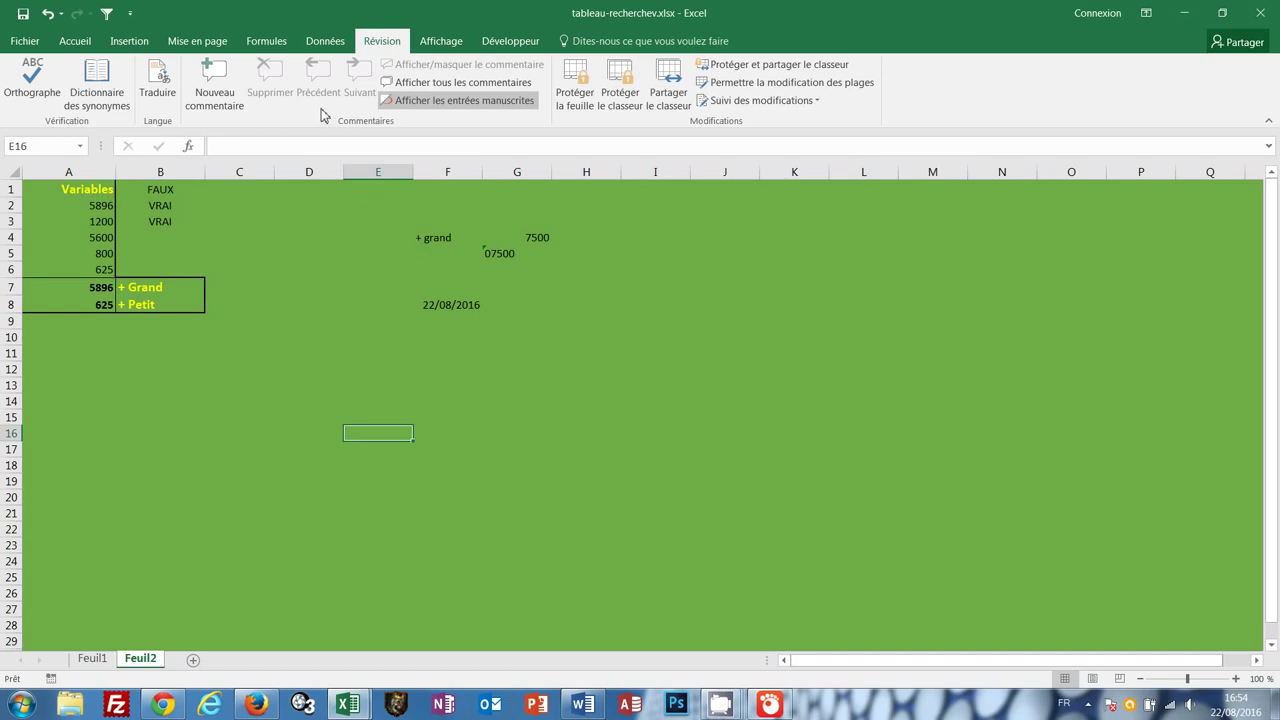
left_click(441, 41)
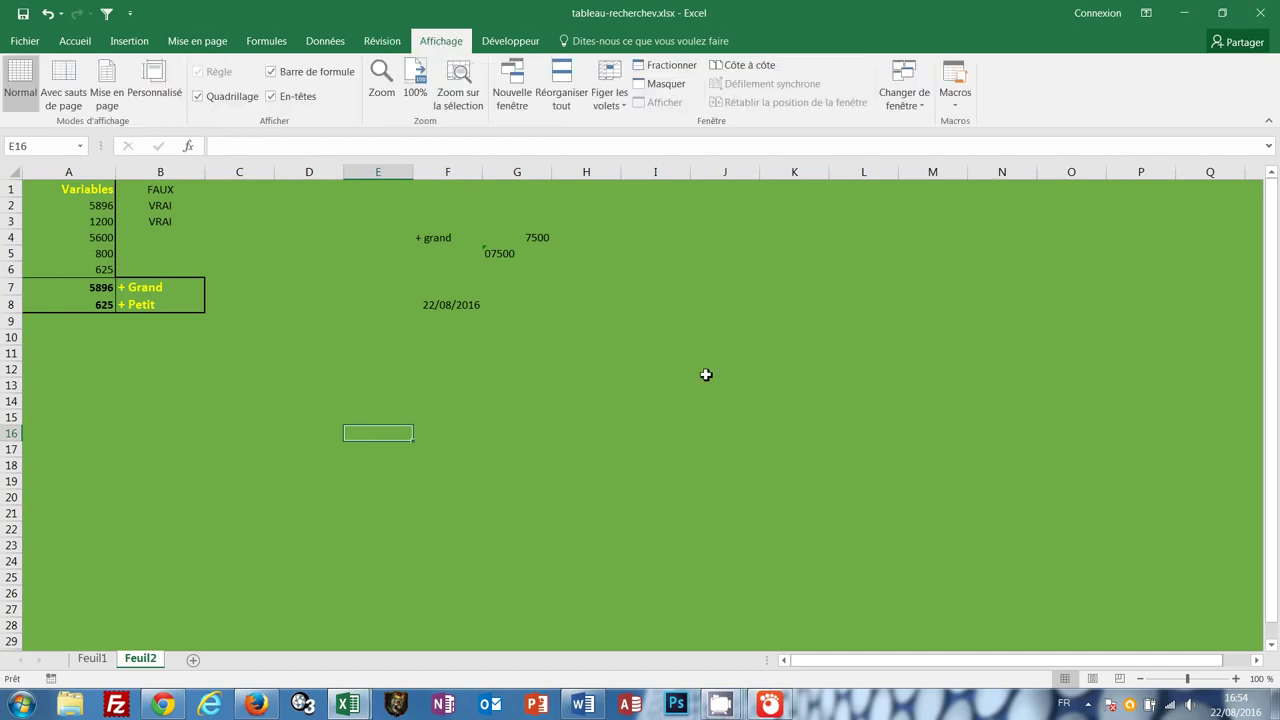
left_click(922, 110)
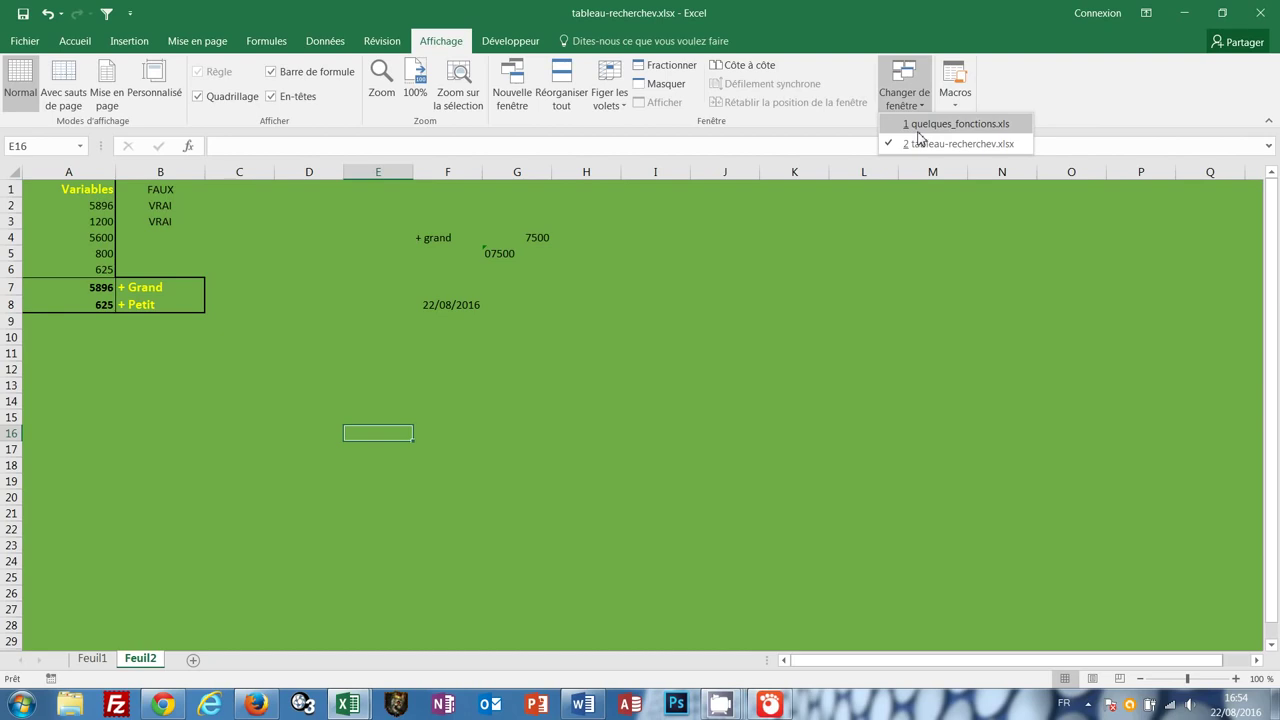
left_click(921, 127)
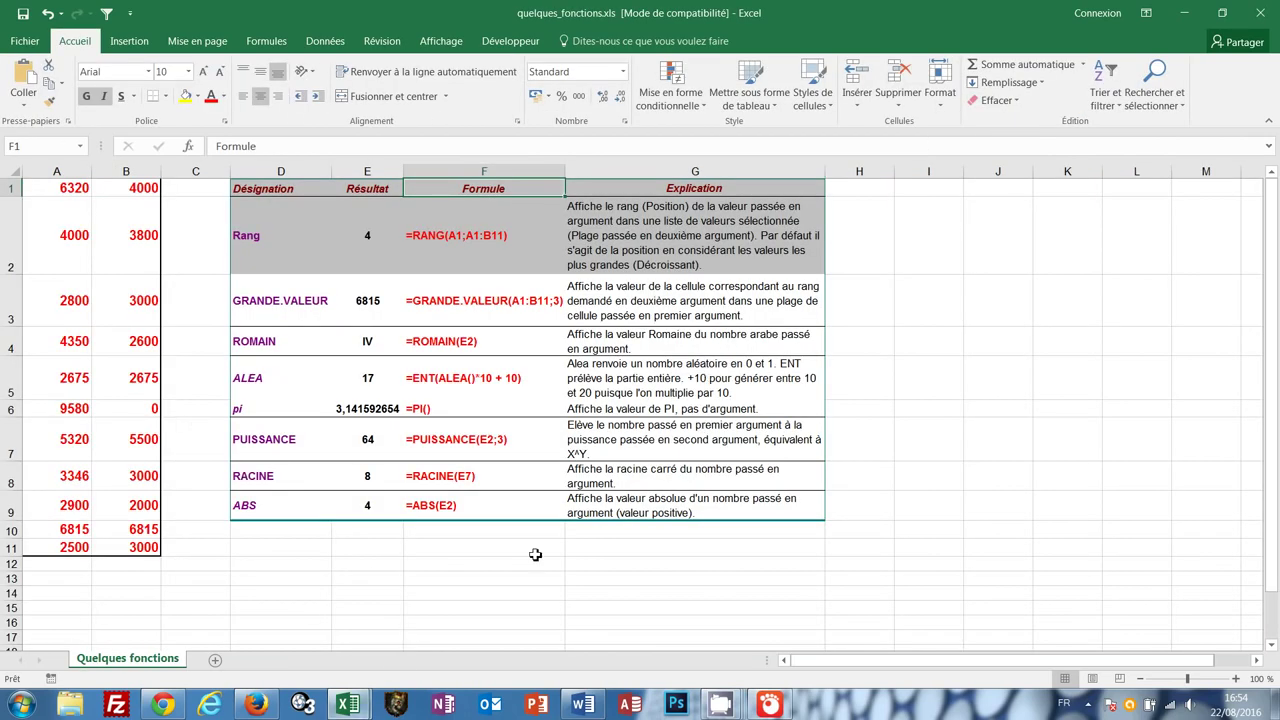
left_click(347, 706)
left_click(290, 626)
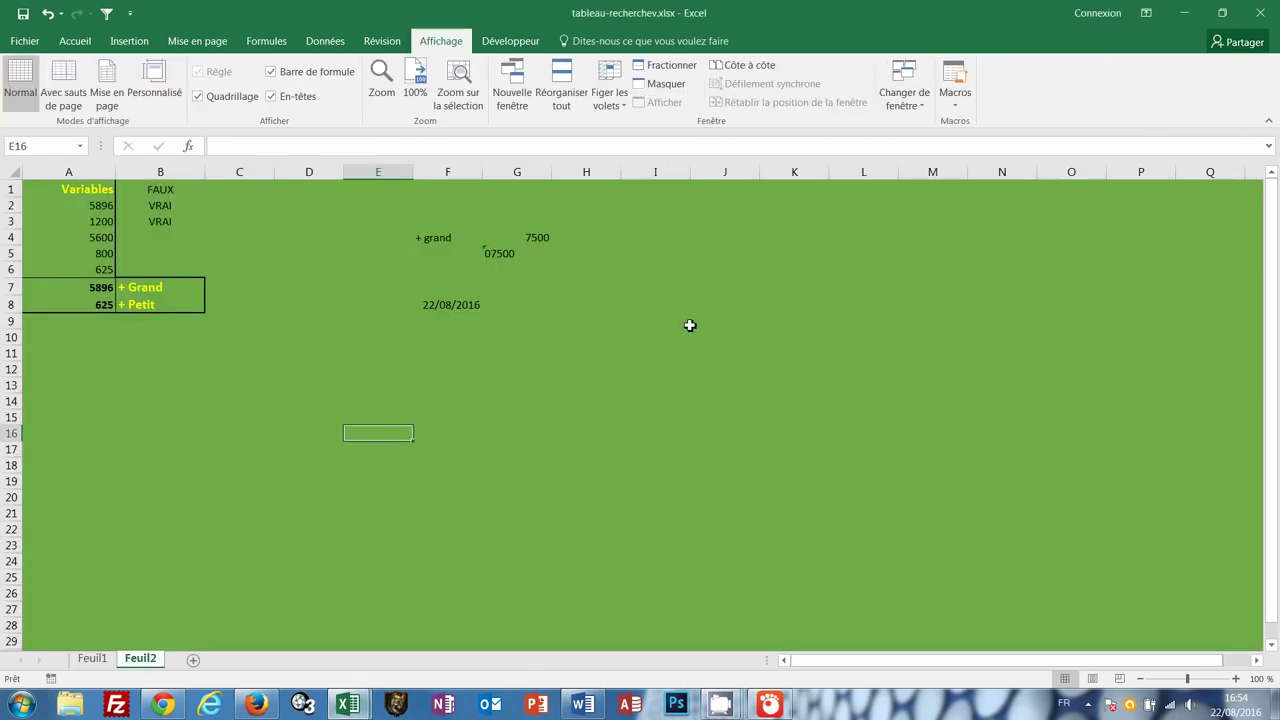
Compare both workbooks side by side, scrolling through them, then turn Côte à côte off
left_click(753, 75)
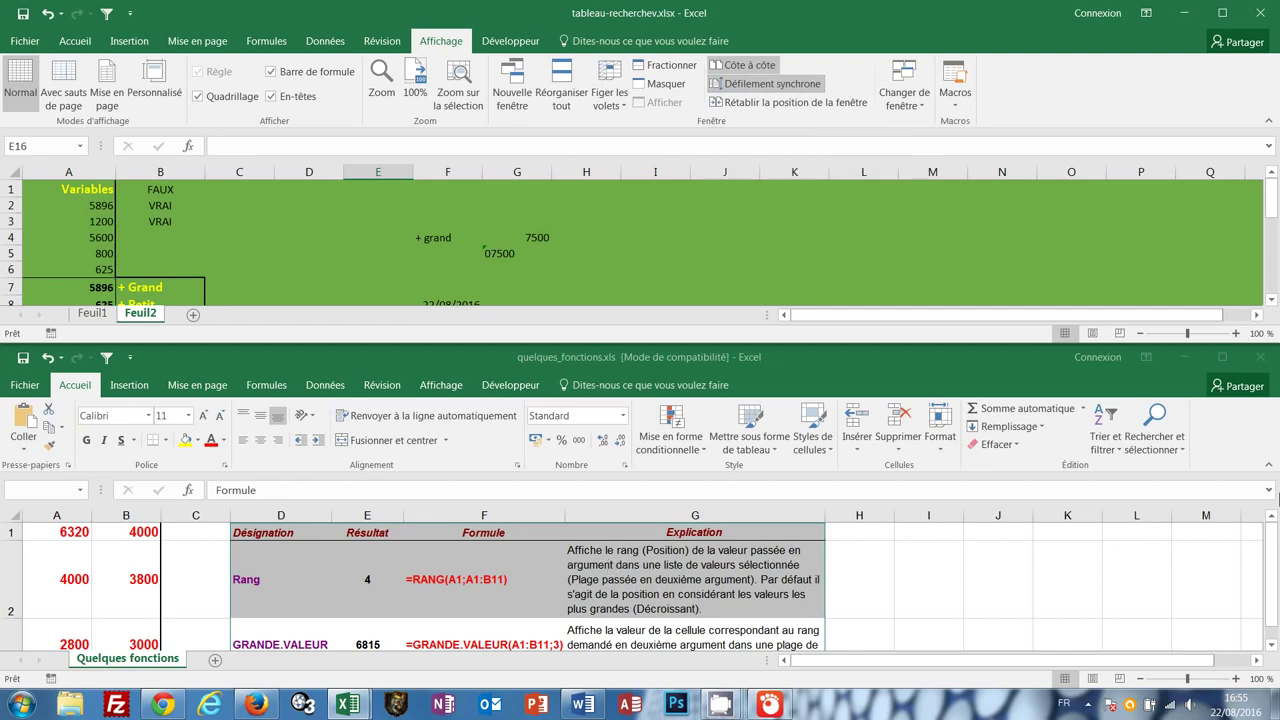
left_click(1273, 303)
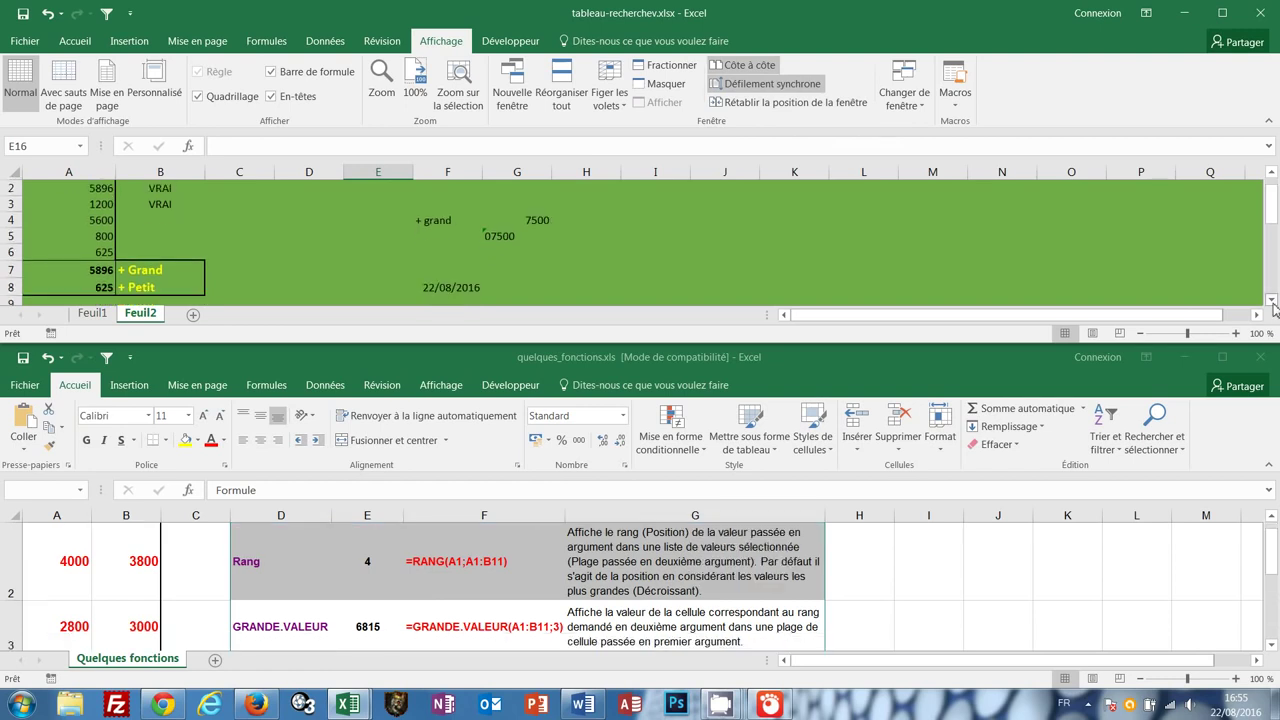
left_click(1273, 303)
left_click(1273, 303)
left_click(1273, 303)
left_click(1273, 303)
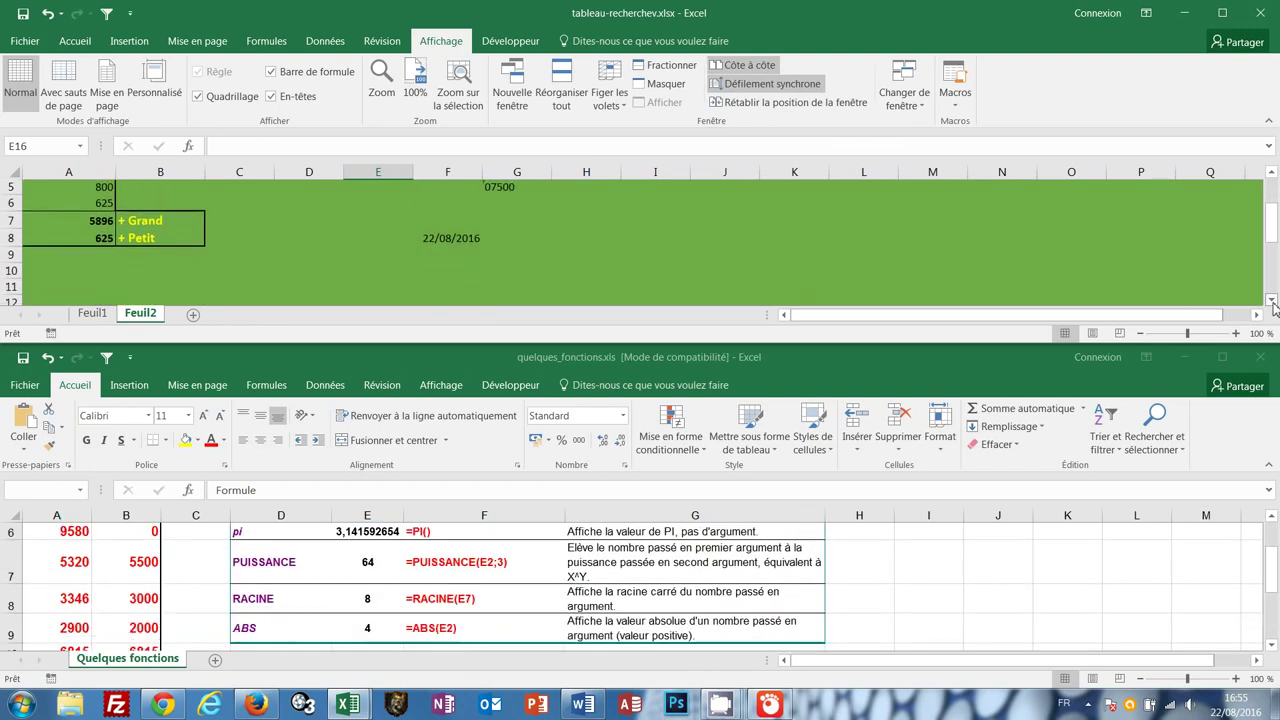
left_click(1273, 303)
left_click(1273, 303)
left_click(1273, 303)
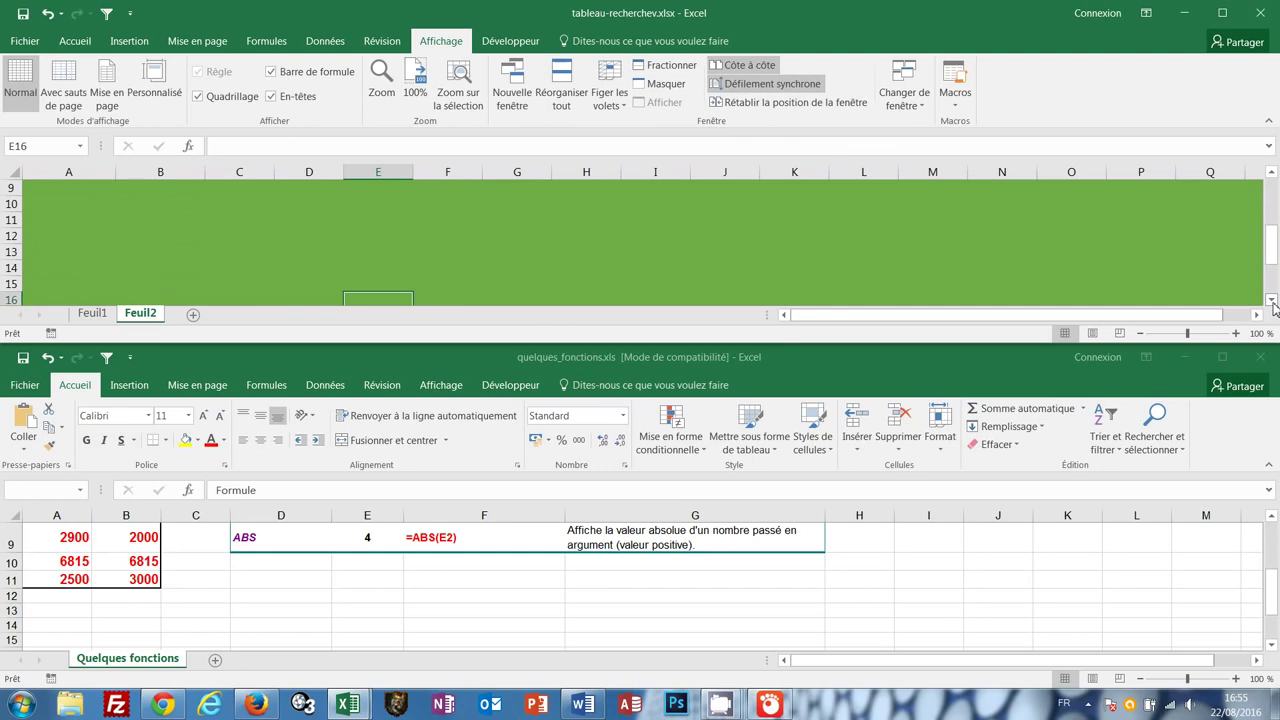
left_click(1273, 303)
left_click(1276, 192)
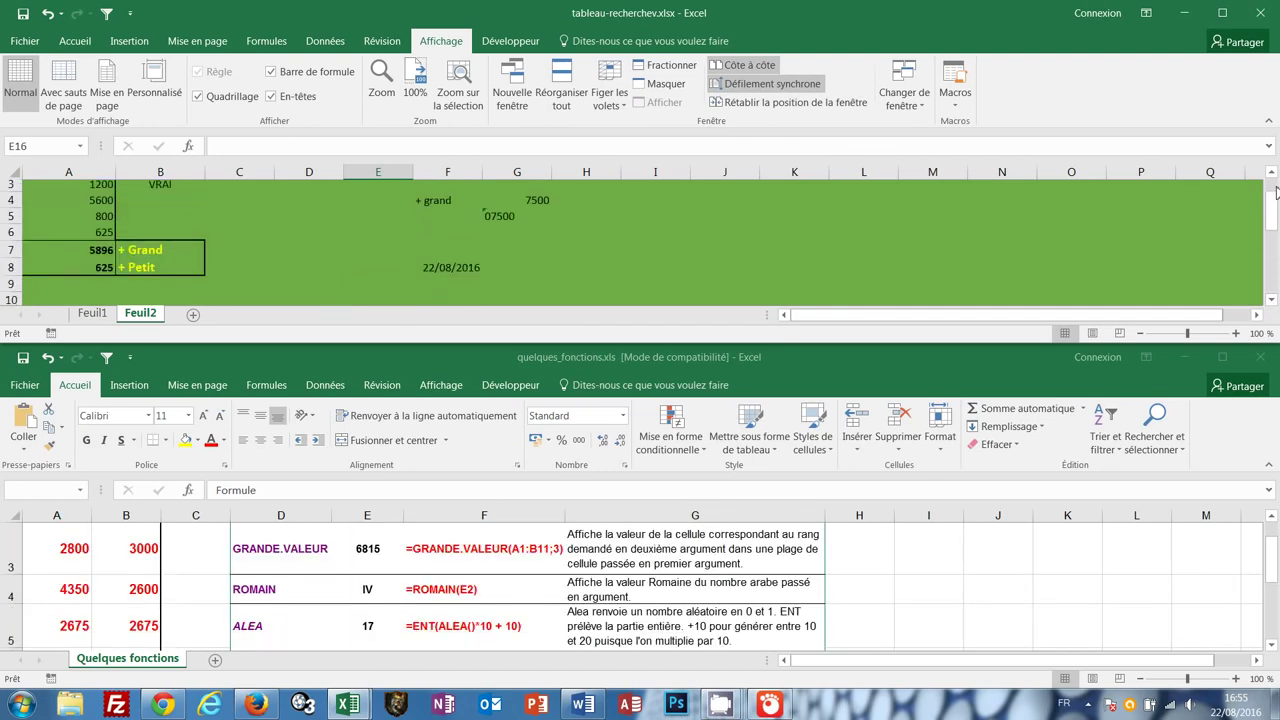
left_click(1276, 192)
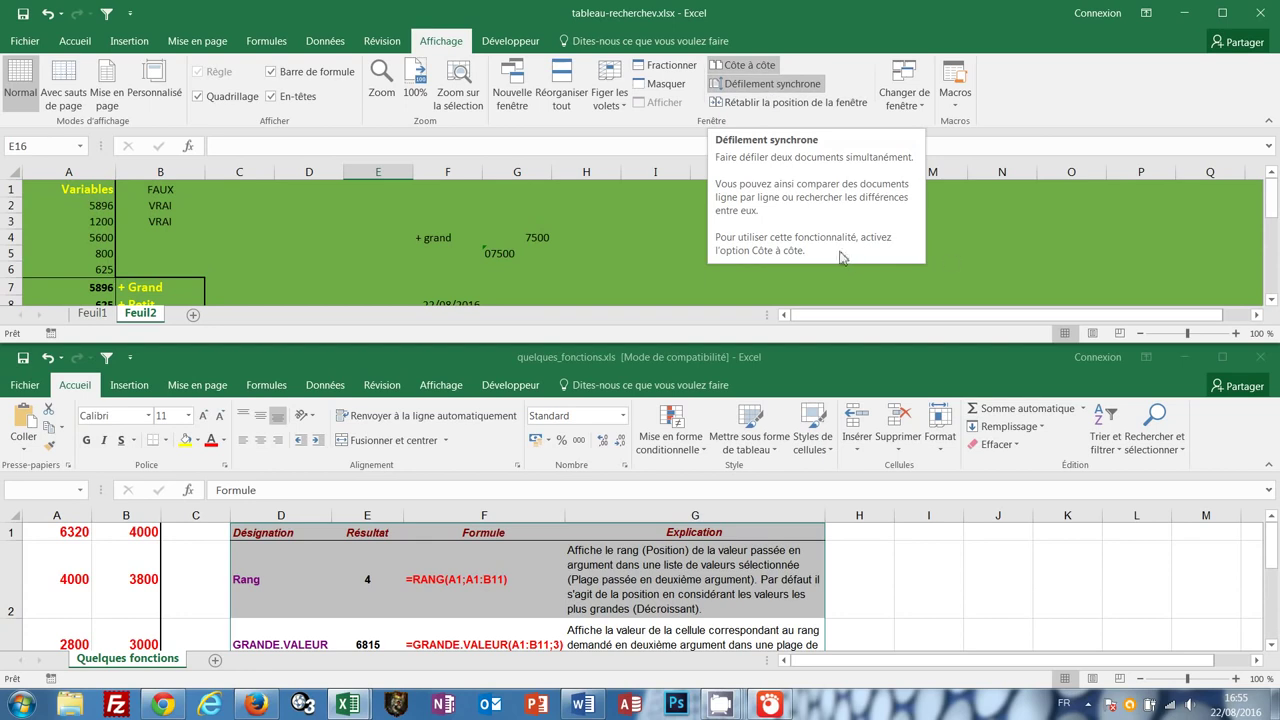
left_click(768, 66)
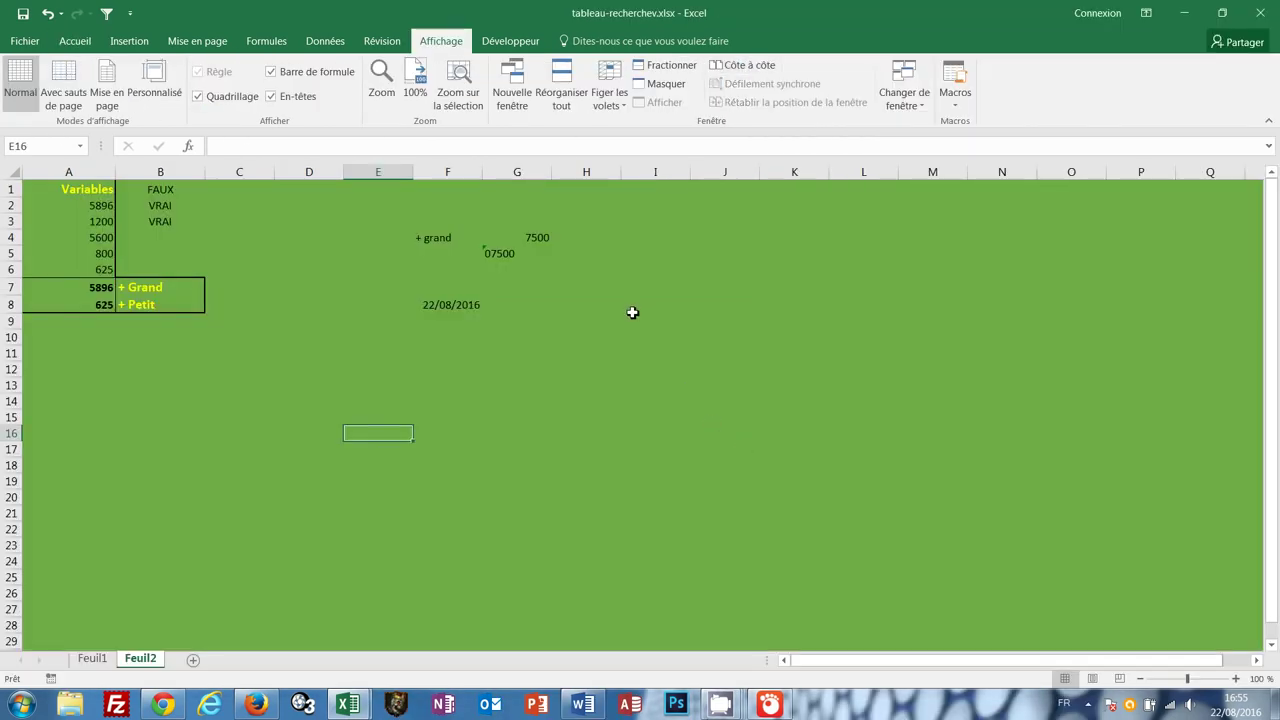
Bring quelques_fonctions.xls to the front and open its print preview, showing 2 pages
left_click(632, 312)
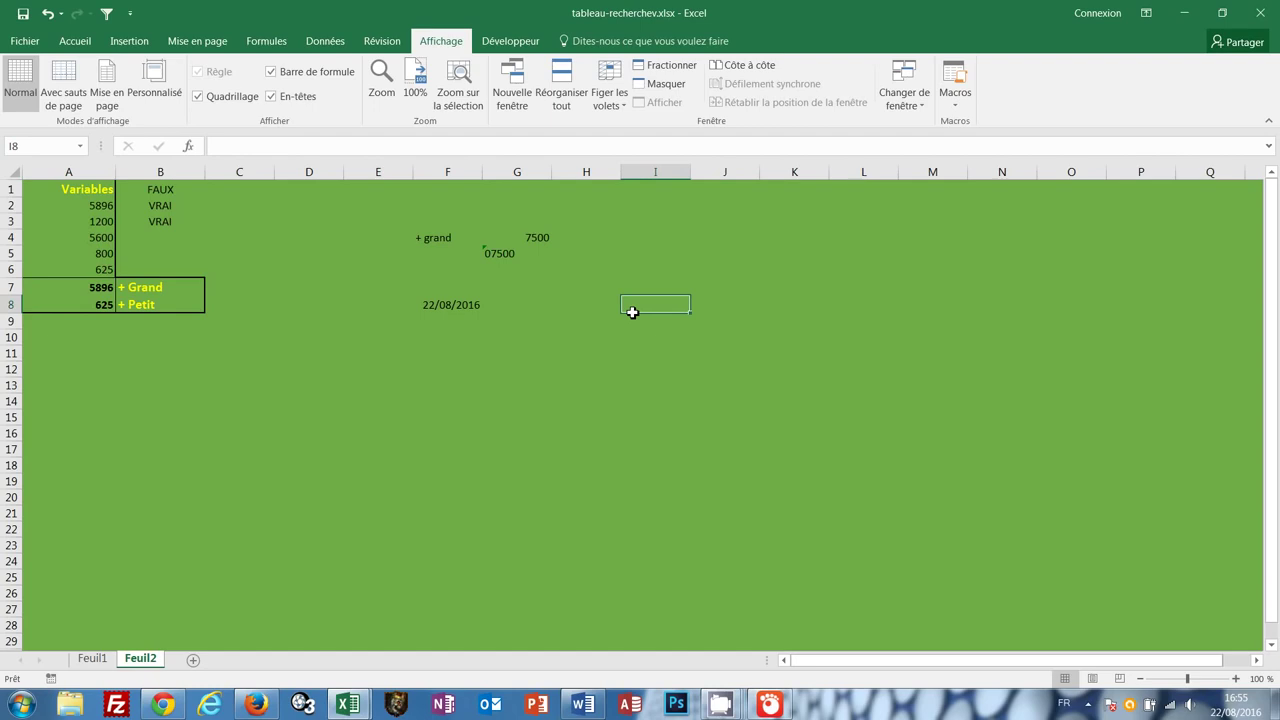
key("ctrl+F6")
key("ctrl+F6")
key("ctrl+F6")
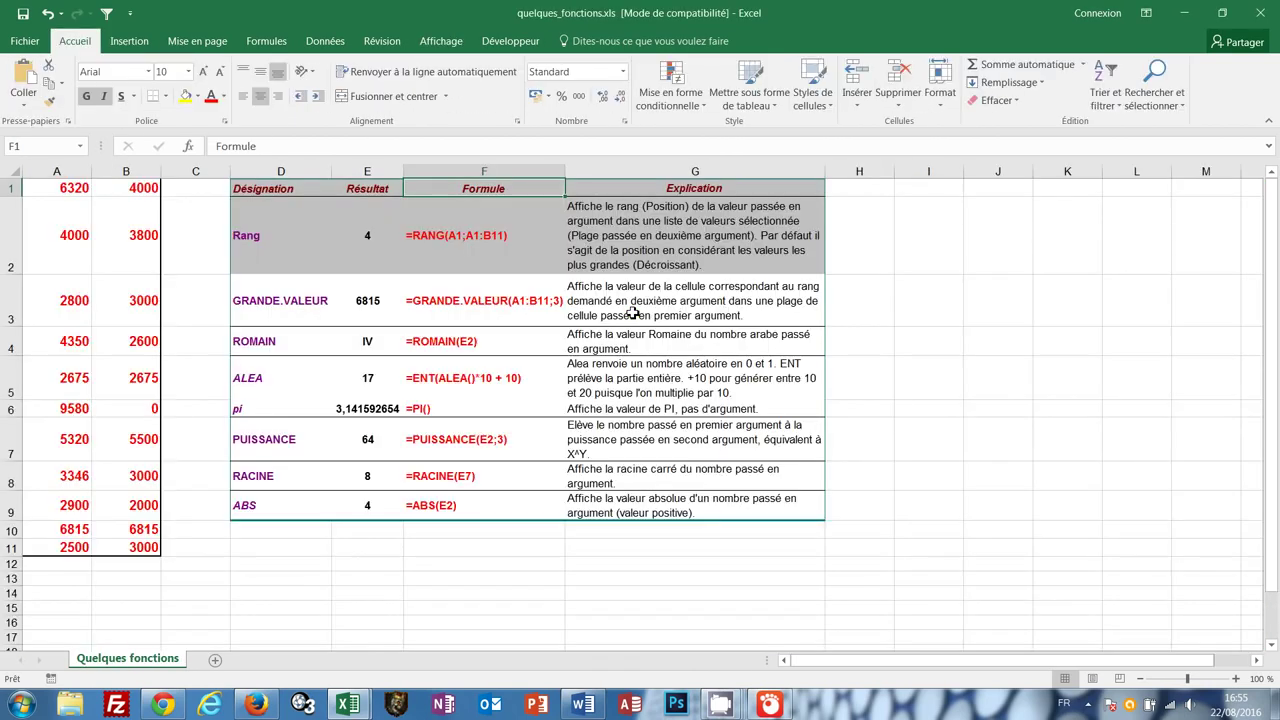
key("ctrl+F6")
key("ctrl+F6")
key("ctrl+F6")
key("ctrl+F6")
key("ctrl+F6")
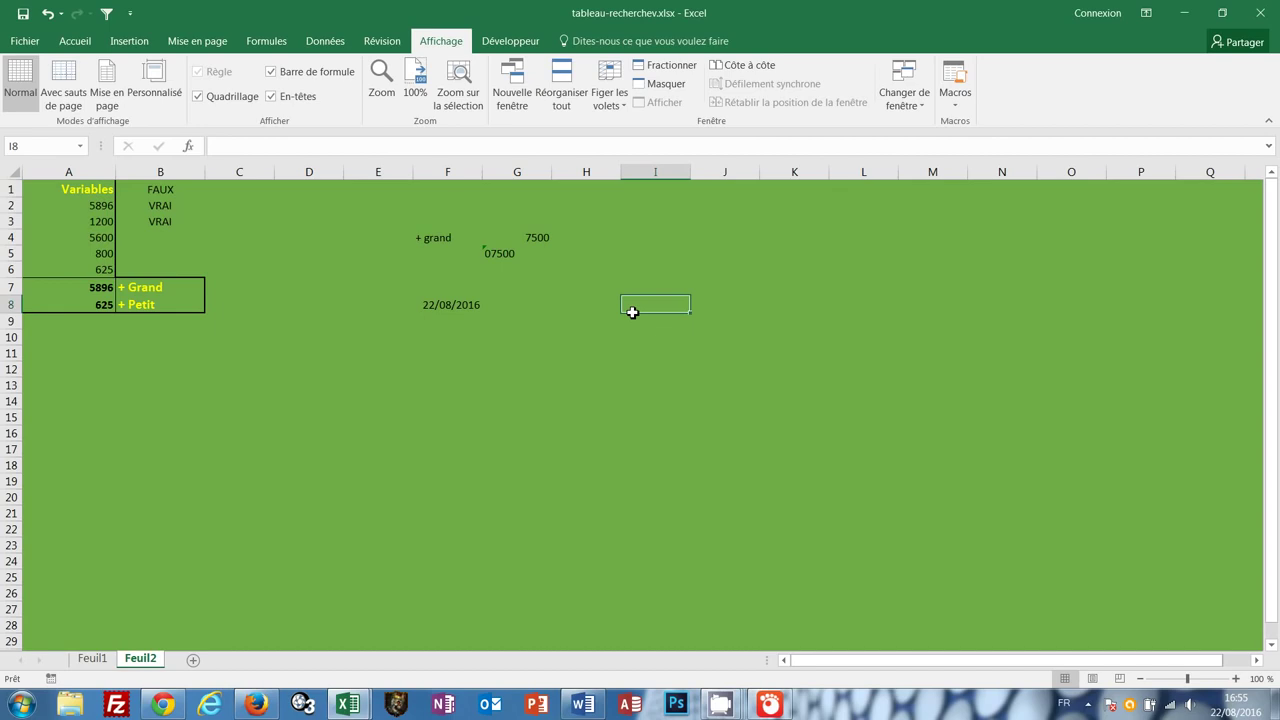
left_click(88, 662)
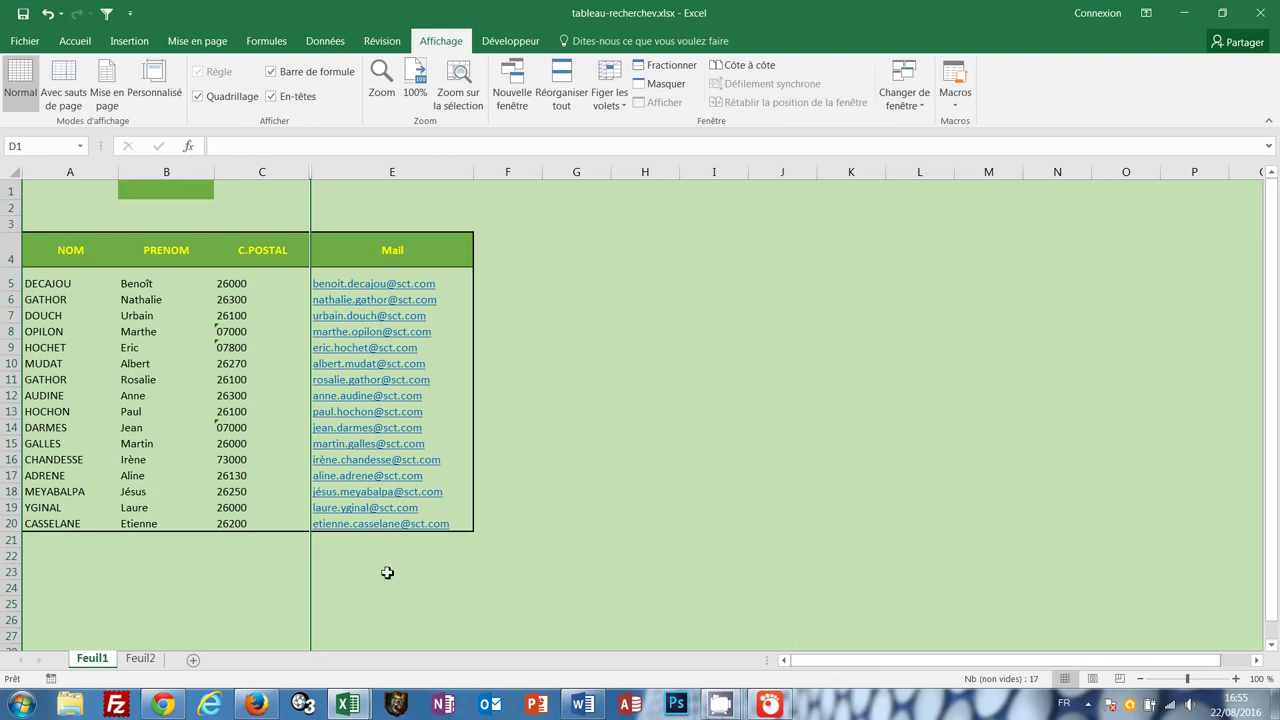
mouse_move(347, 705)
left_click(383, 645)
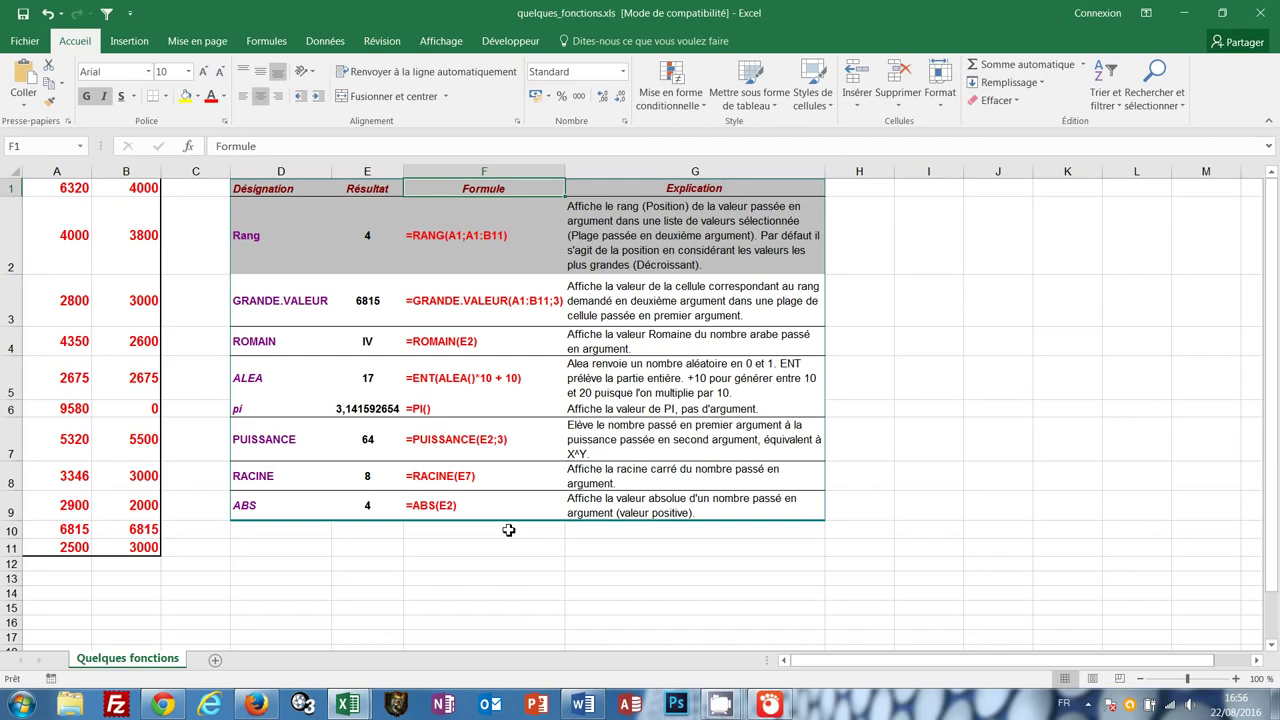
key("ctrl+p")
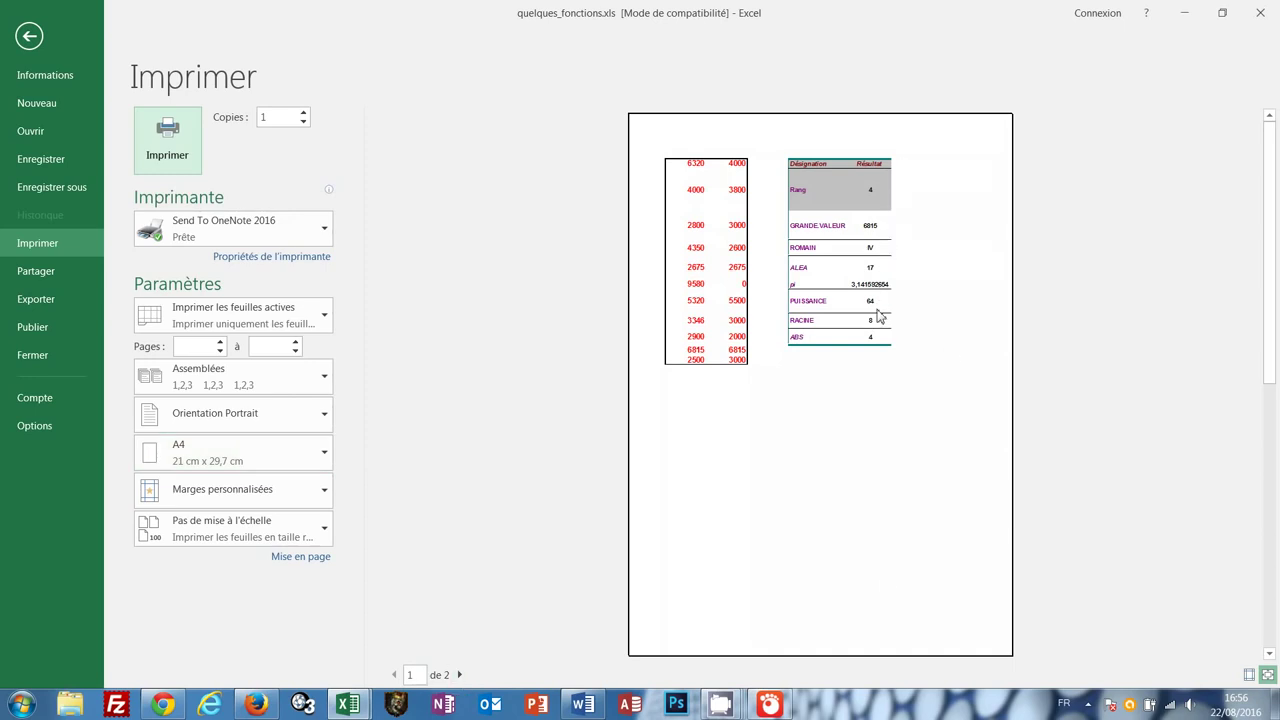
Leave the print preview to return to the Quelques fonctions worksheet
left_click(29, 38)
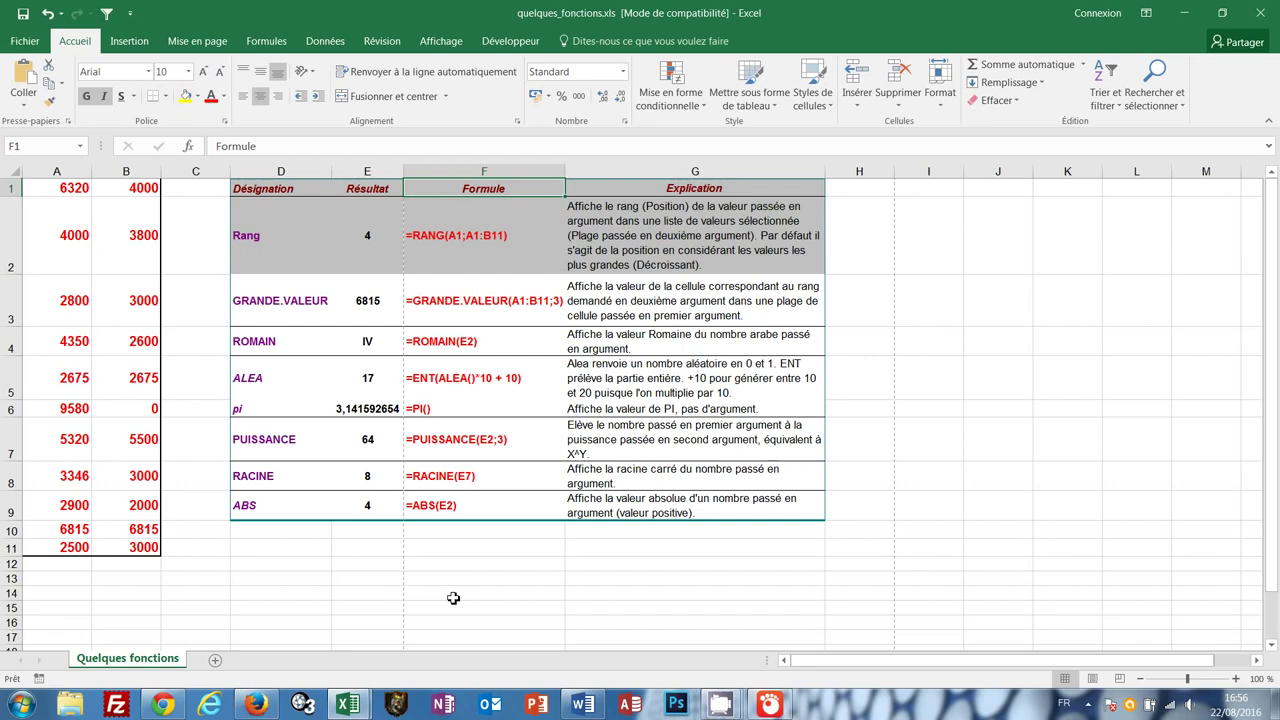
View the Mise en page tab, then bring tableau-recherchev.xlsx back in front on Feuil1
left_click(193, 42)
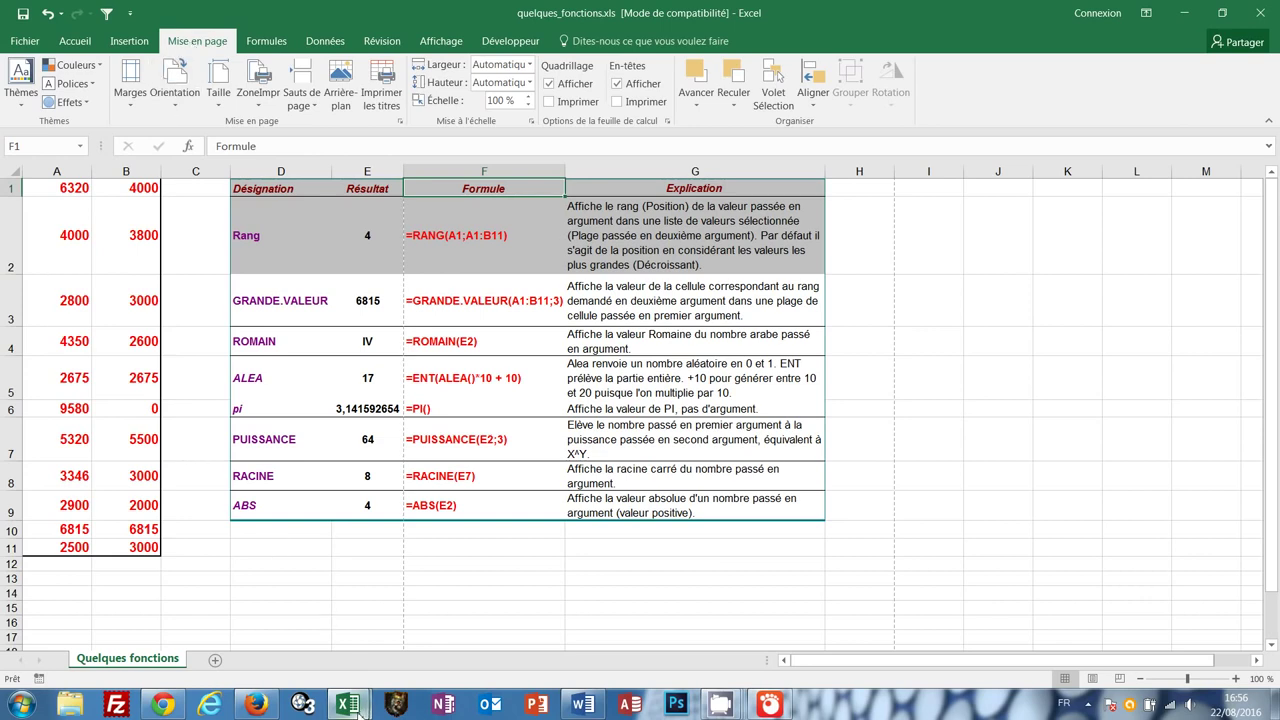
mouse_move(360, 712)
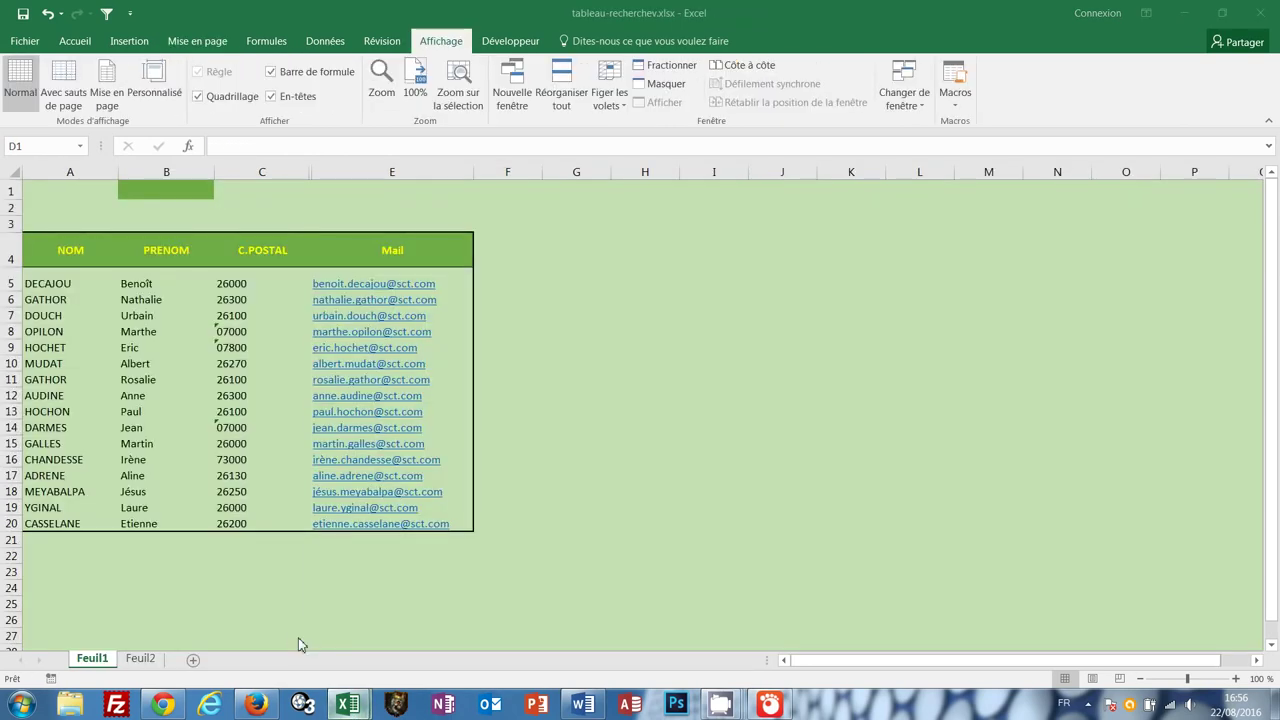
left_click(305, 648)
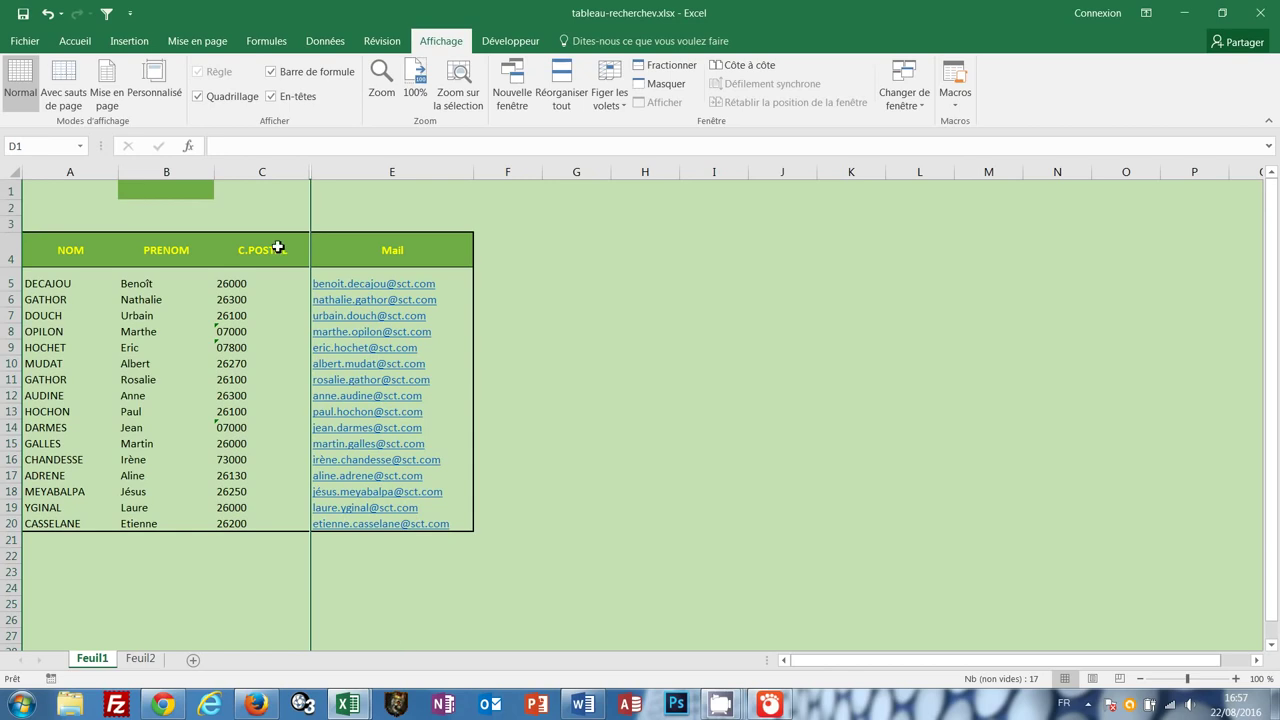
Draw a teardrop shape over rows 22–26 below the client table and preview the printed page
left_click(139, 45)
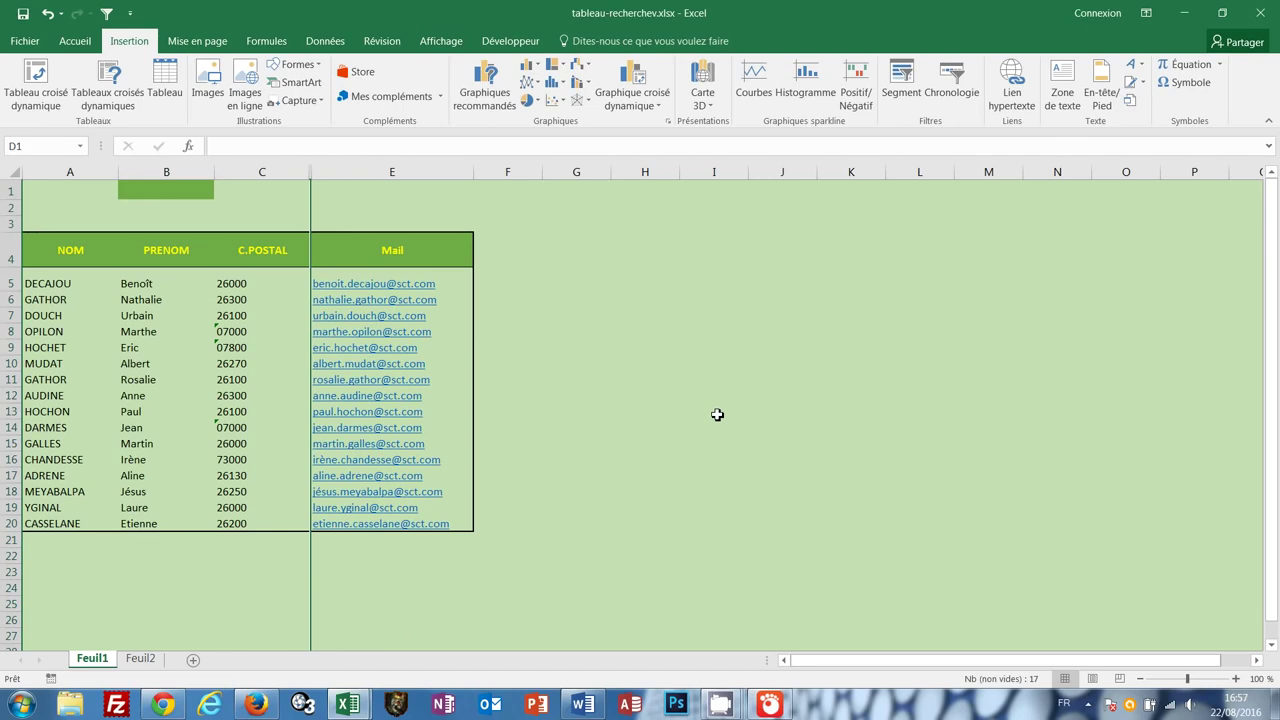
left_click(318, 66)
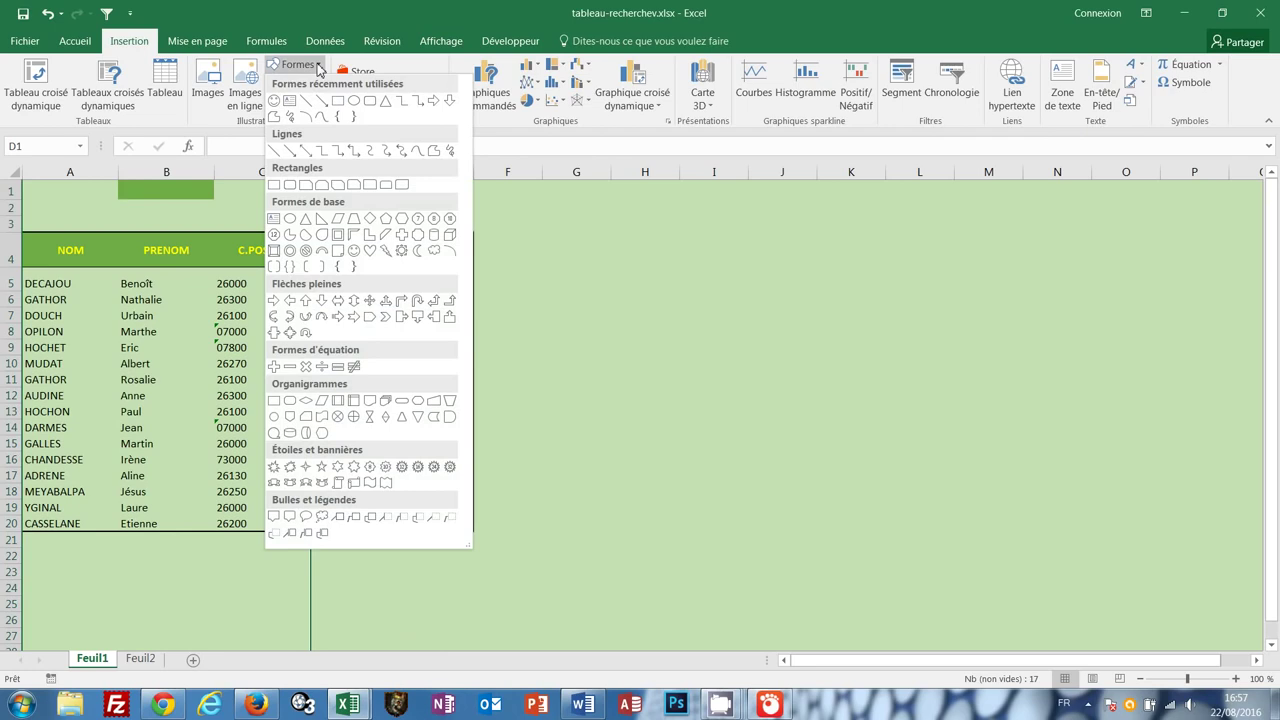
left_click(322, 234)
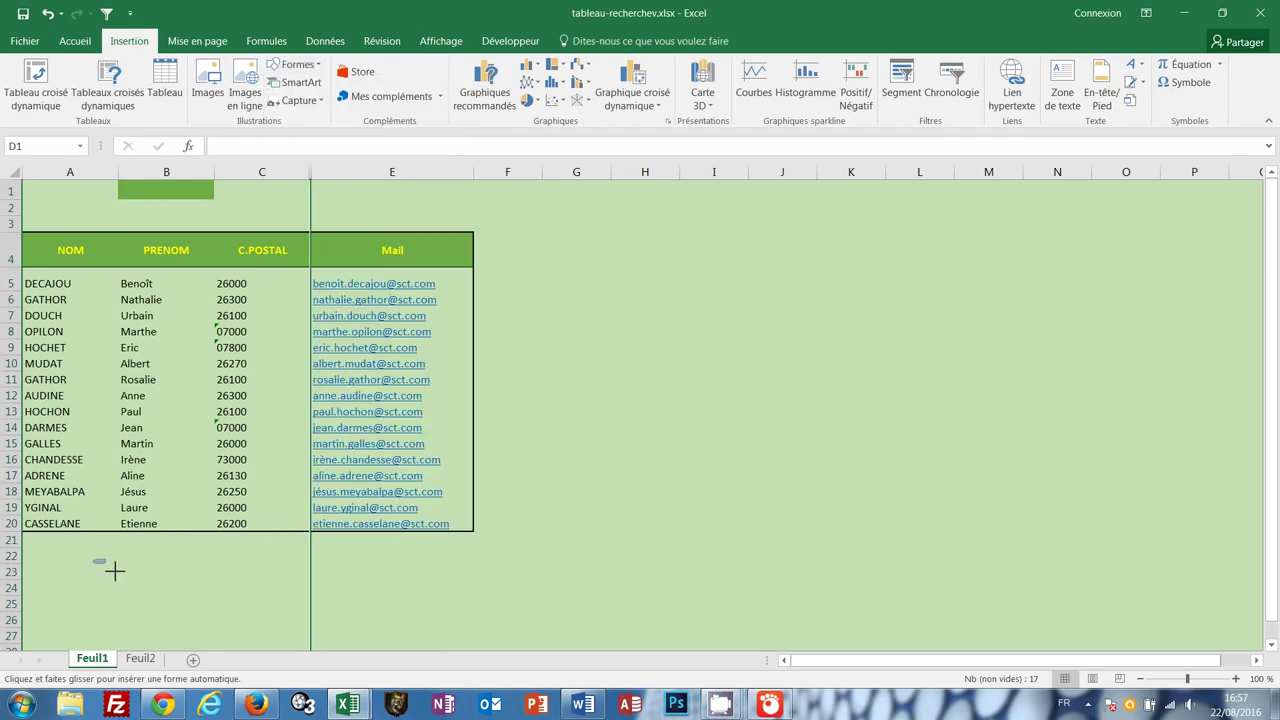
left_click_drag(114, 570, 200, 618)
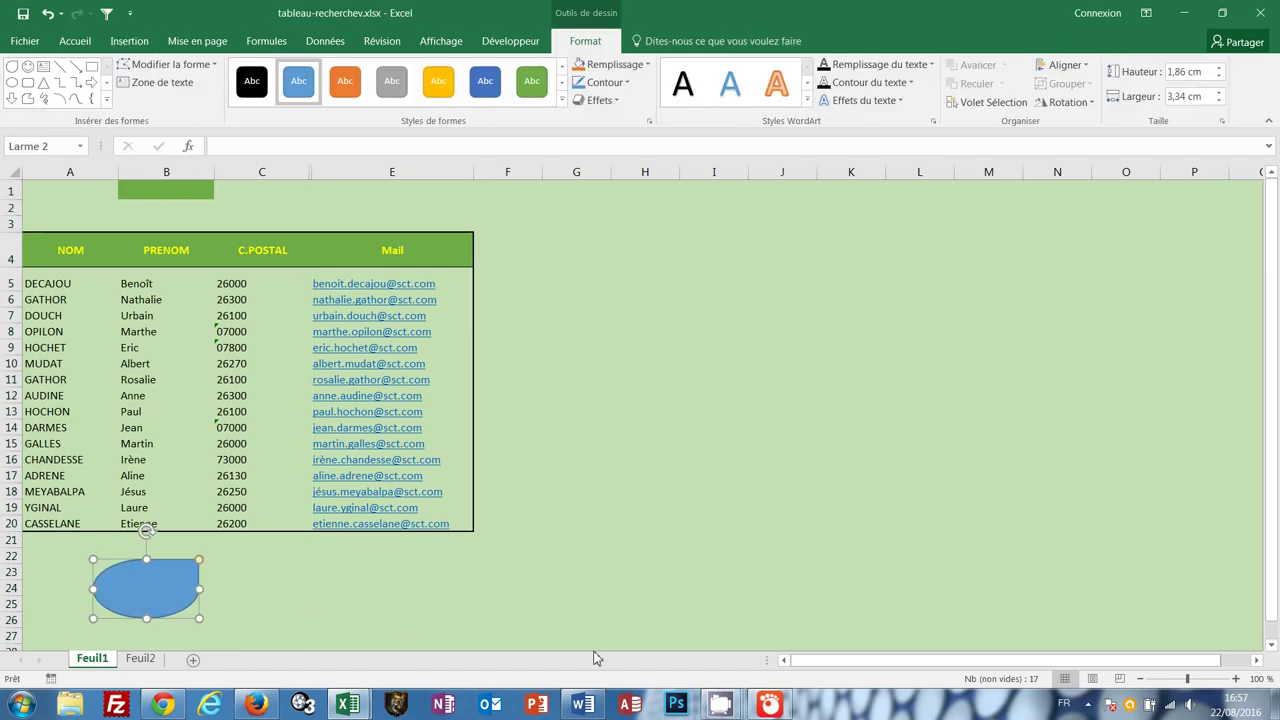
key("ctrl+p")
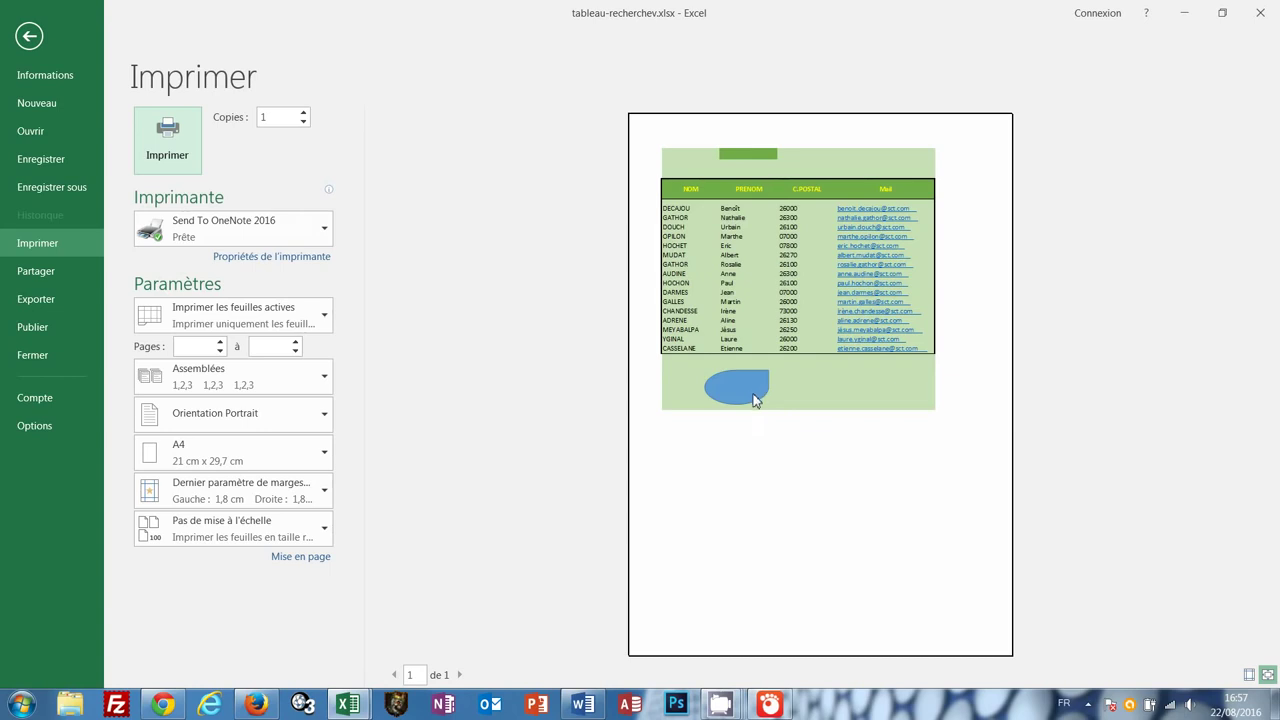
Uncheck Imprimer l'objet for the teardrop shape and preview the table printing alone
left_click(31, 40)
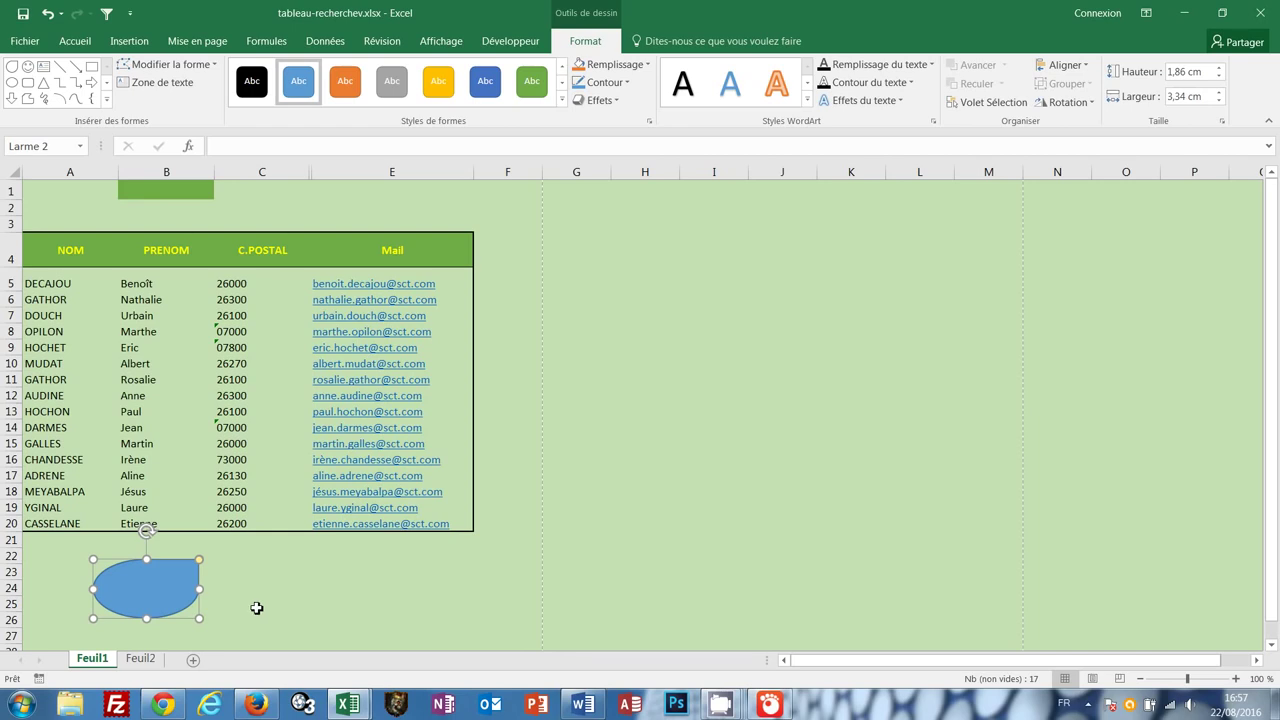
right_click(168, 598)
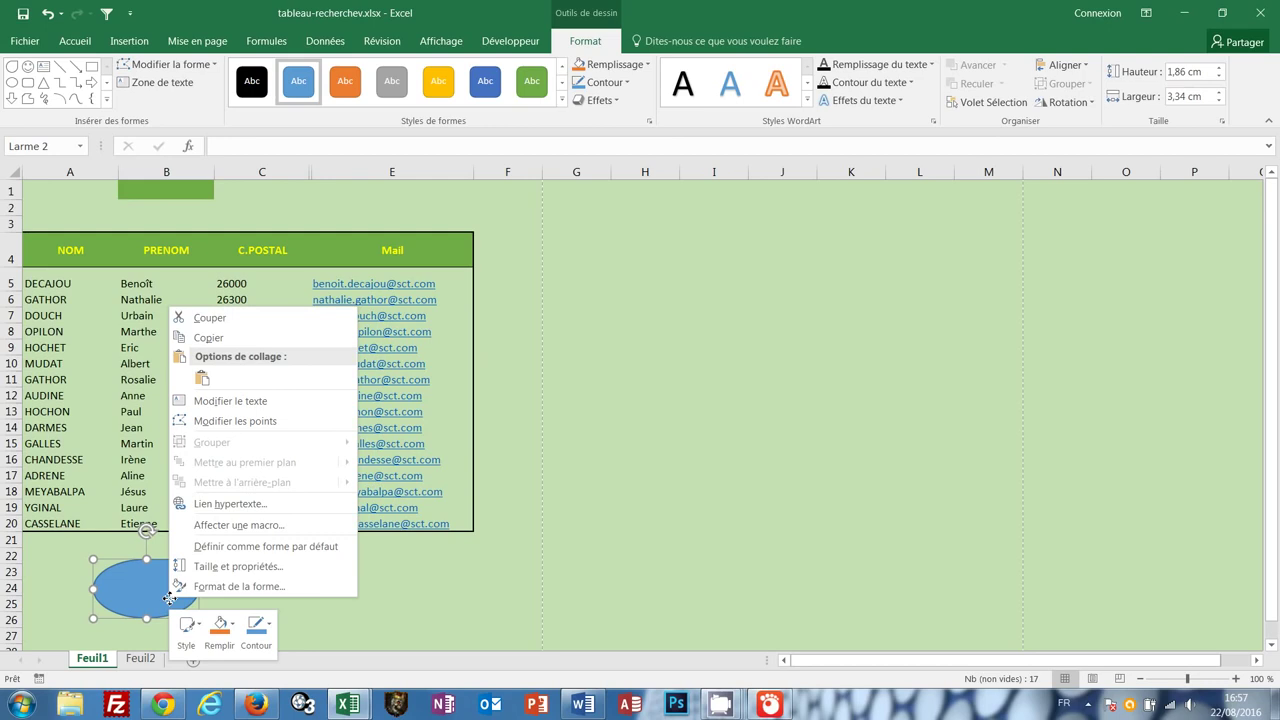
left_click(224, 587)
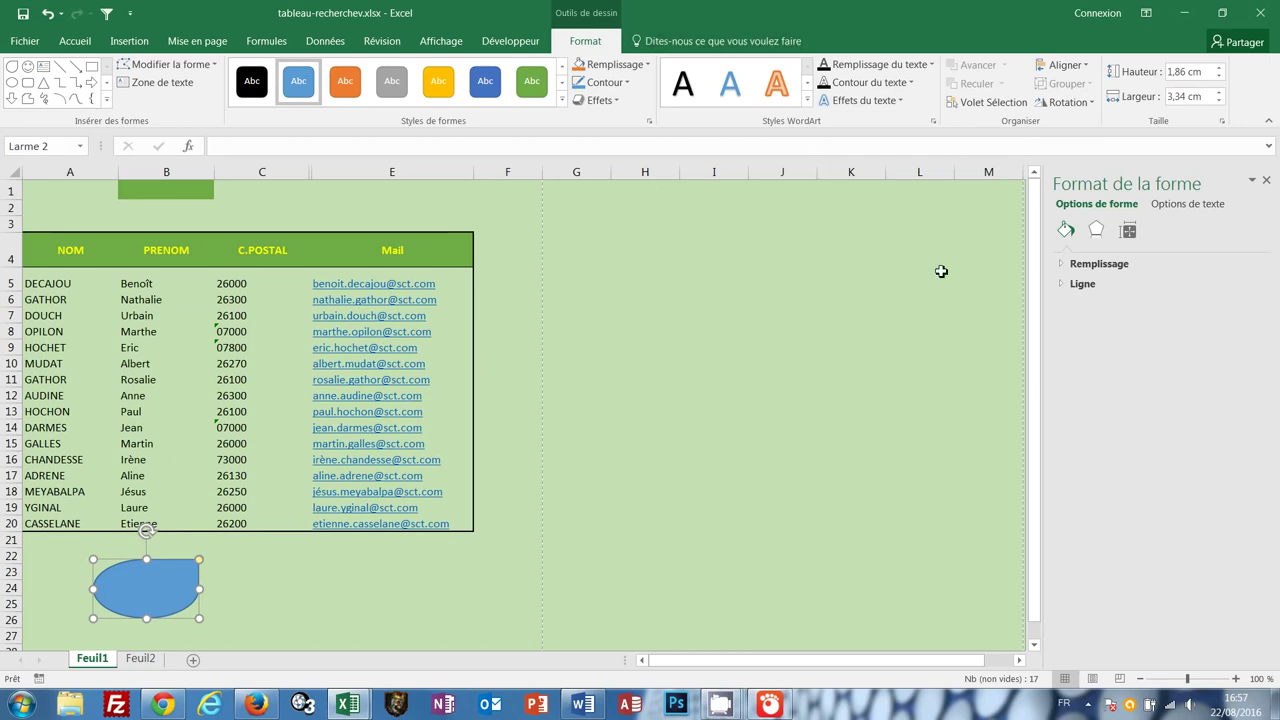
left_click(1130, 236)
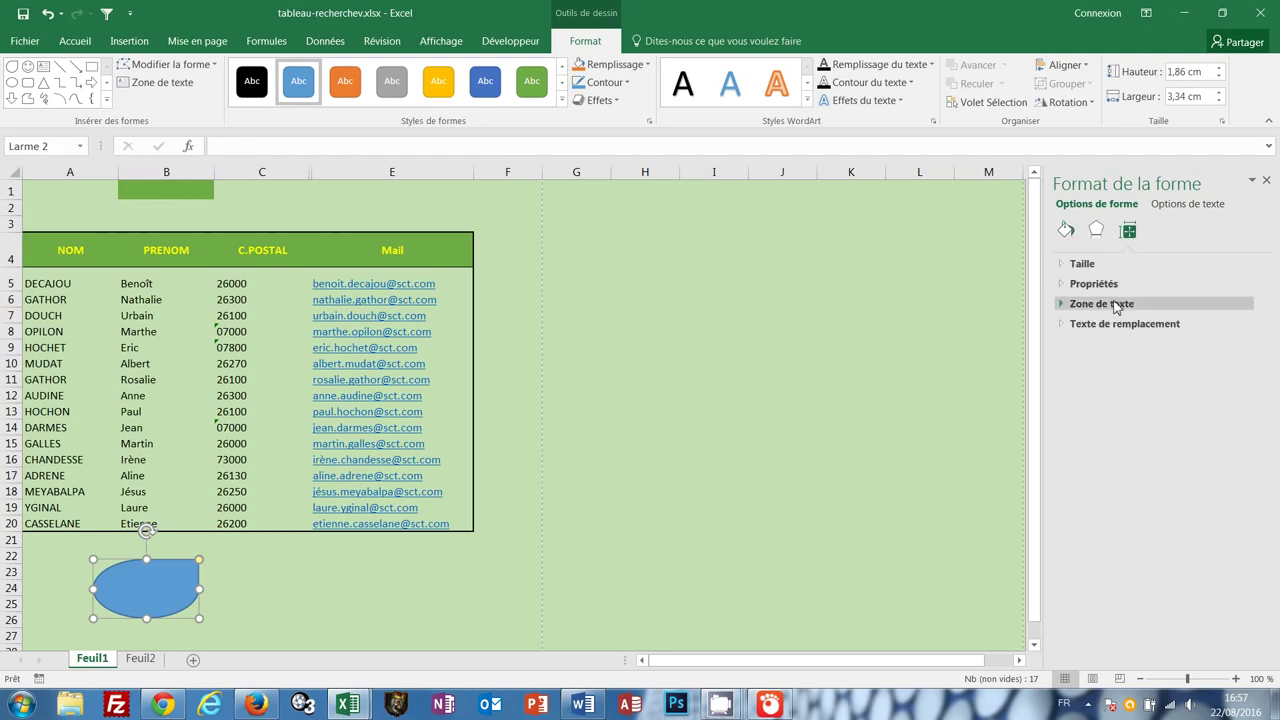
left_click(1064, 285)
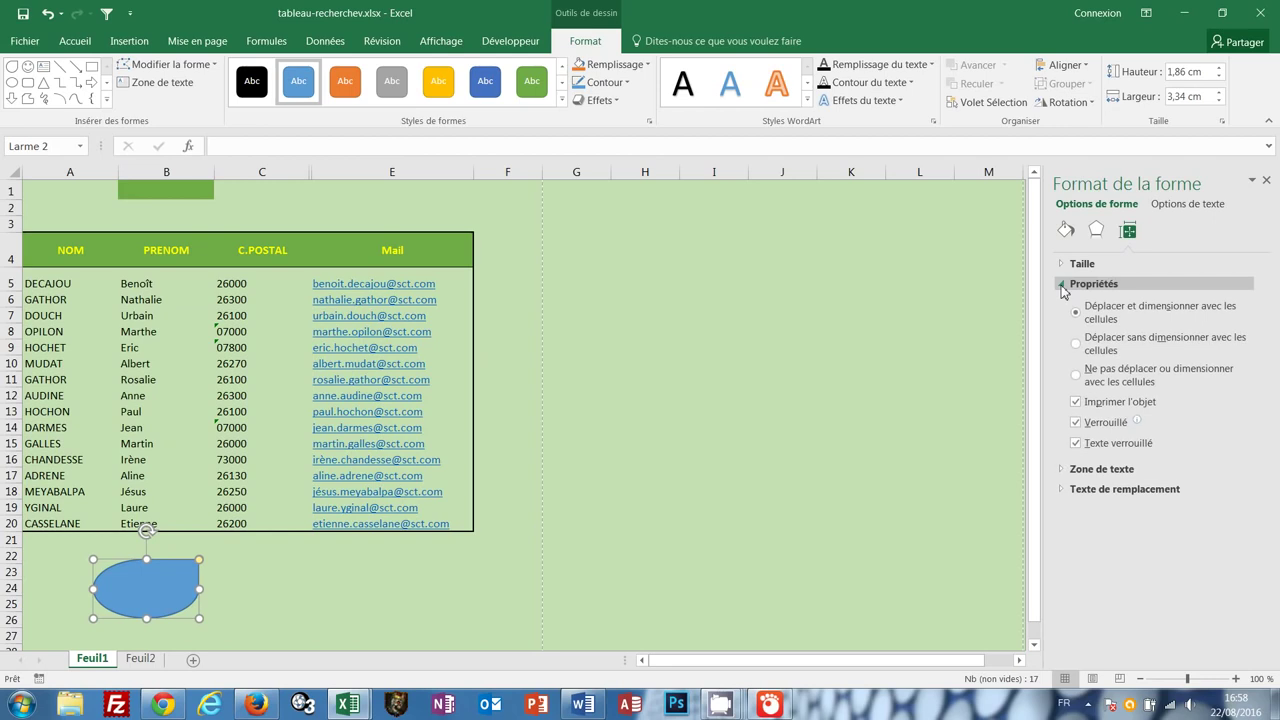
left_click(1076, 402)
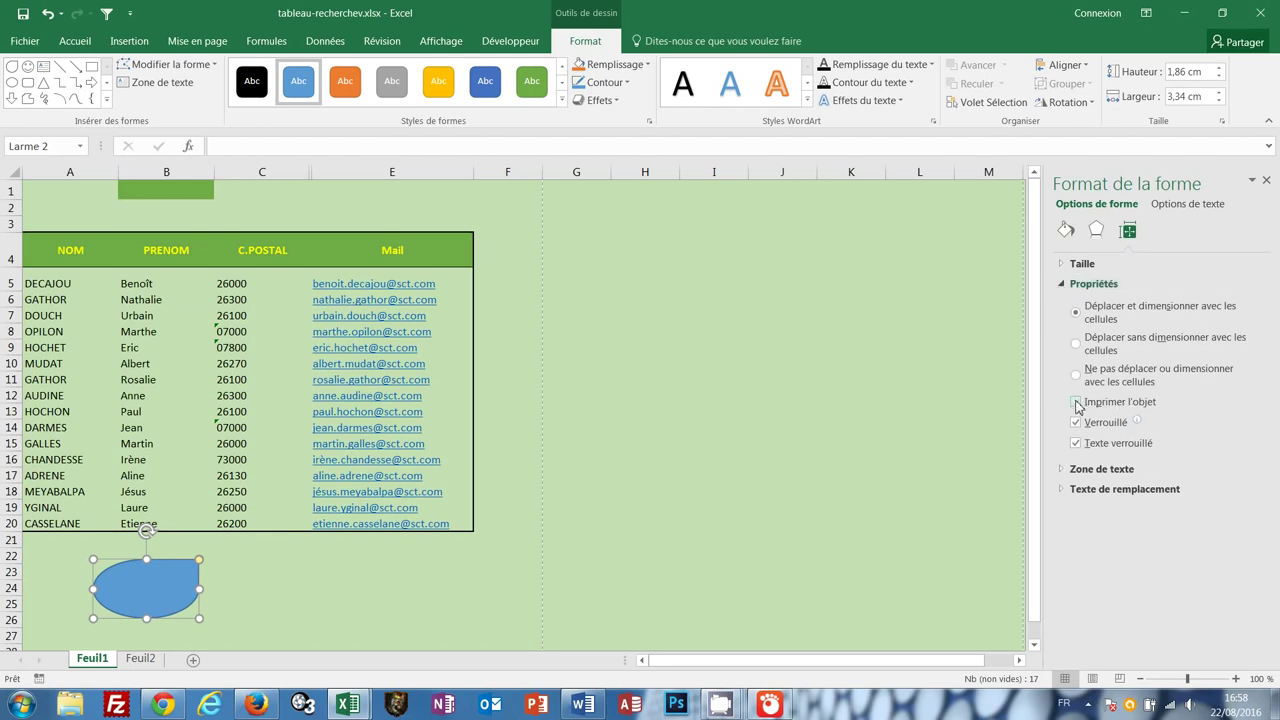
left_click(465, 215)
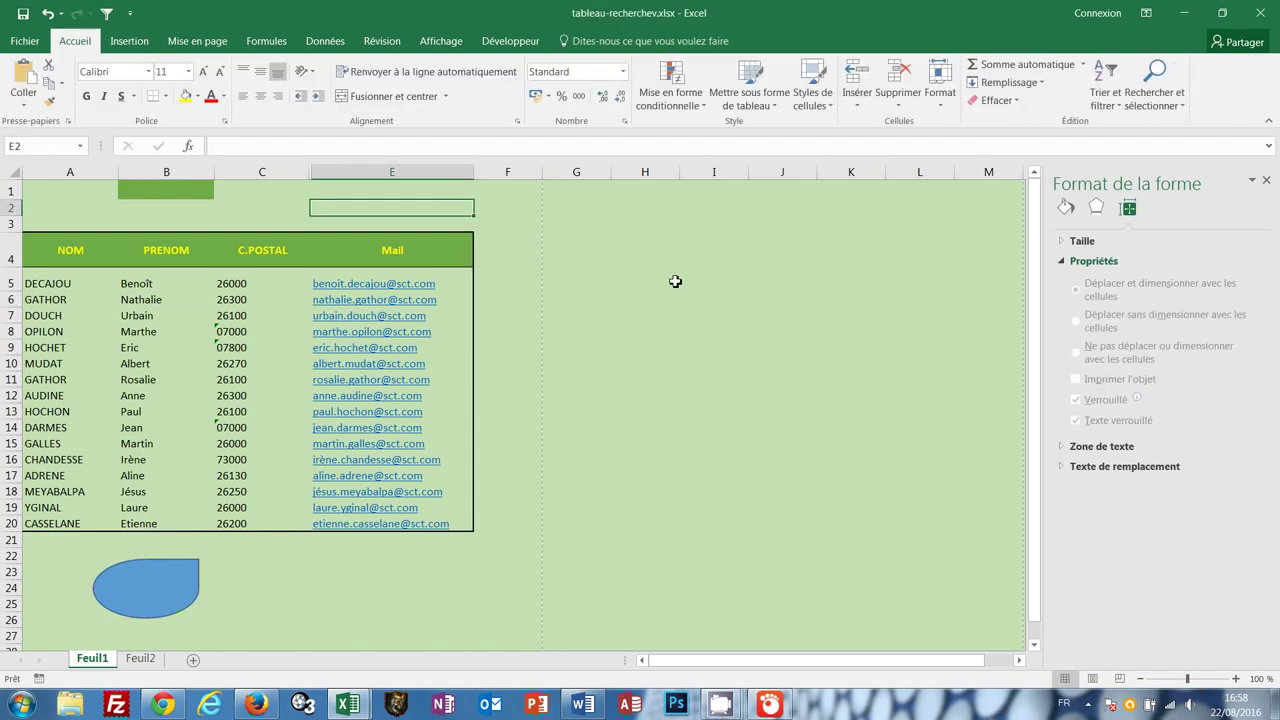
key("ctrl+p")
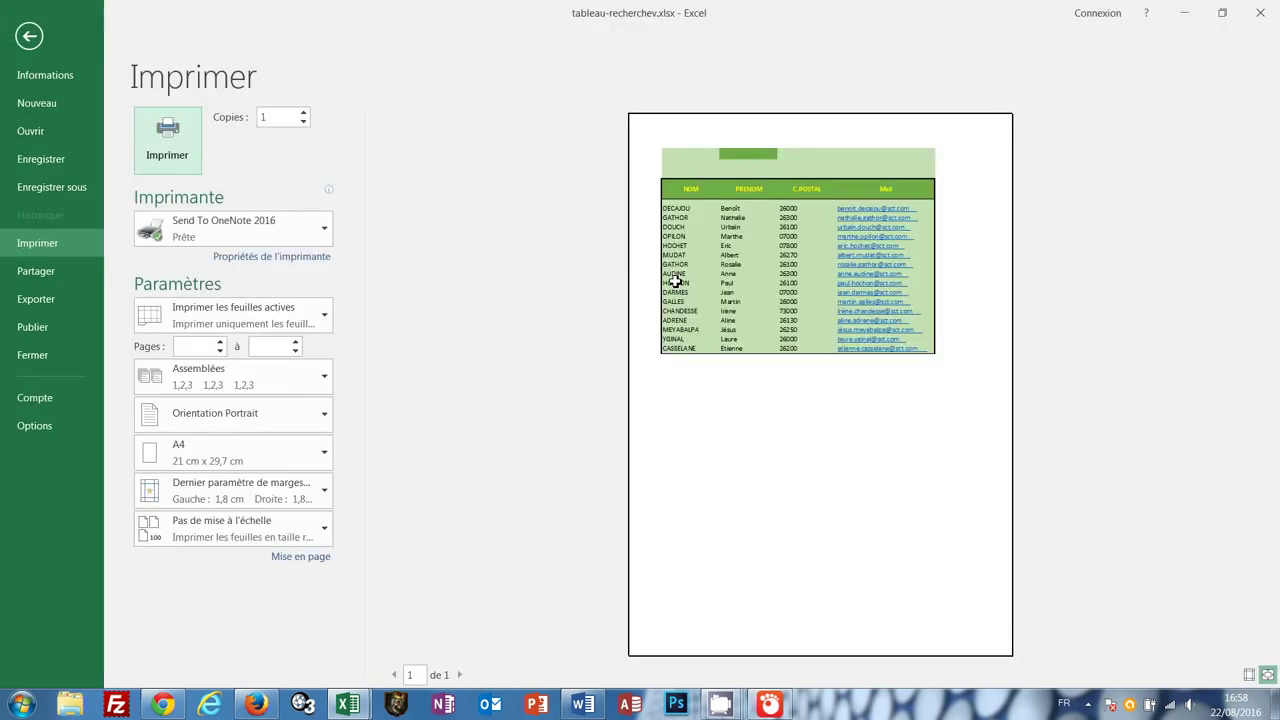
Close the preview and Format de la forme pane, create a blank workbook, return to tableau-recherchev
left_click(28, 40)
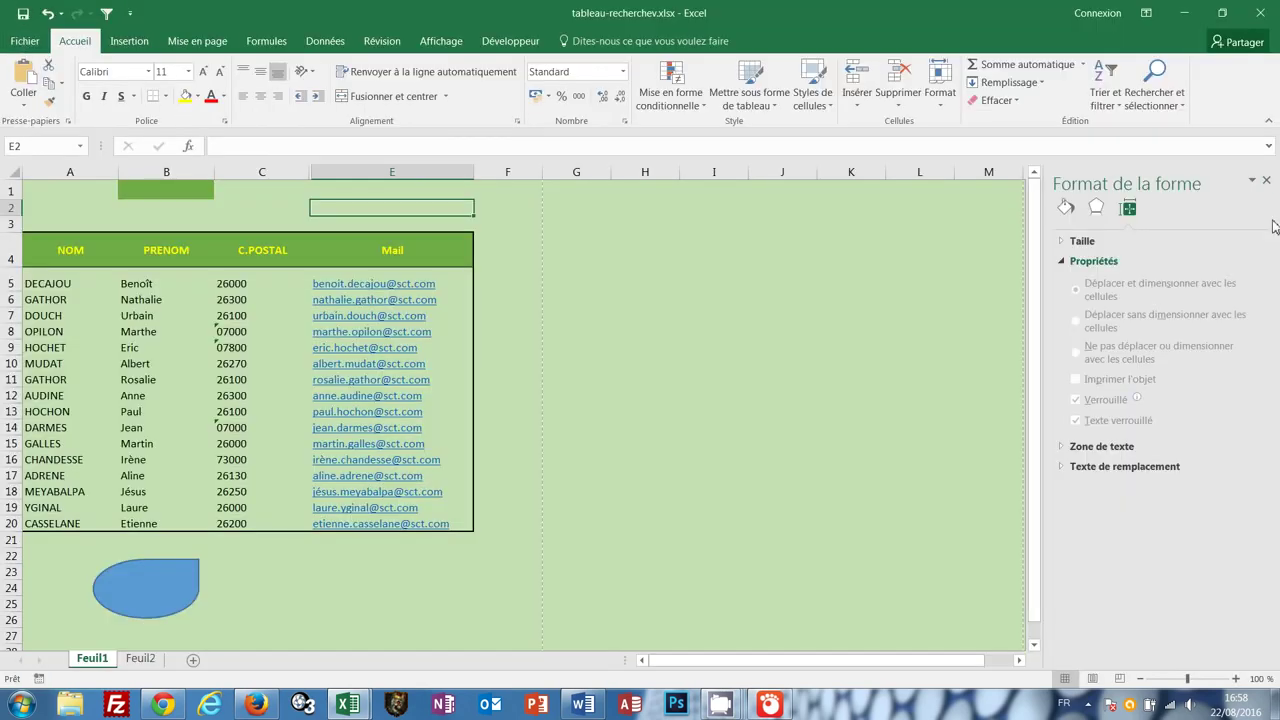
left_click(1268, 181)
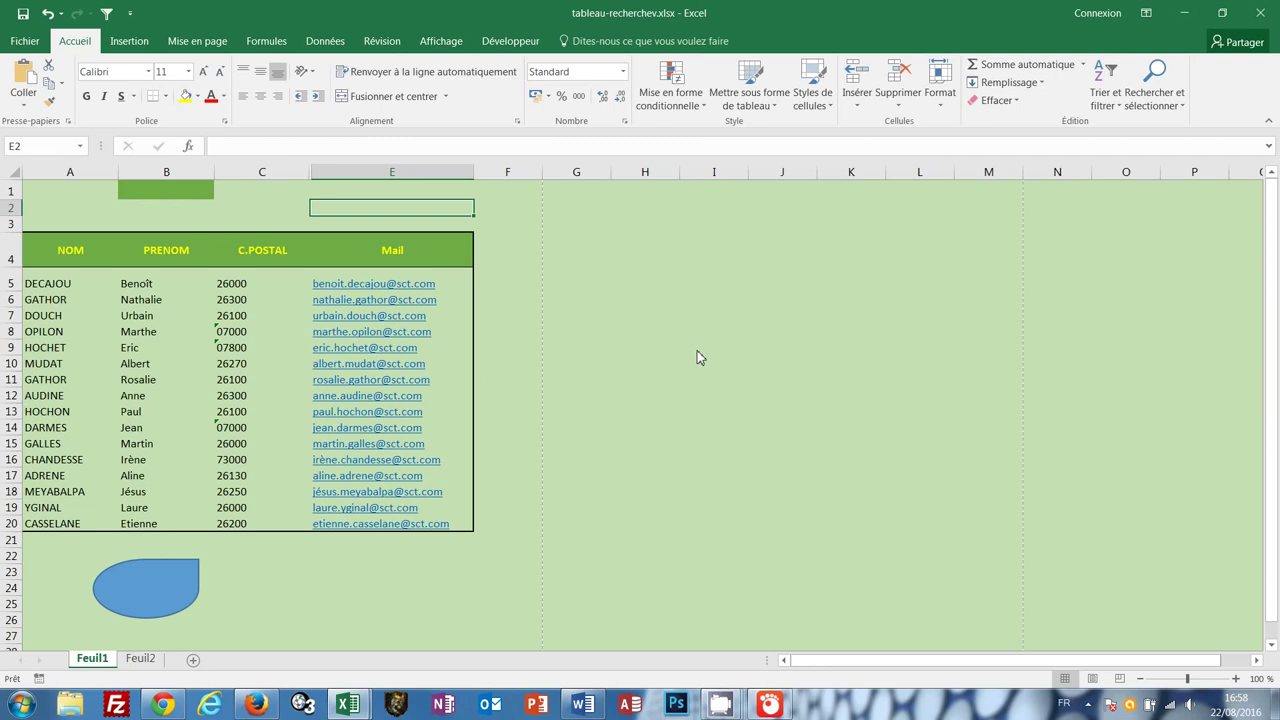
key("ctrl+n")
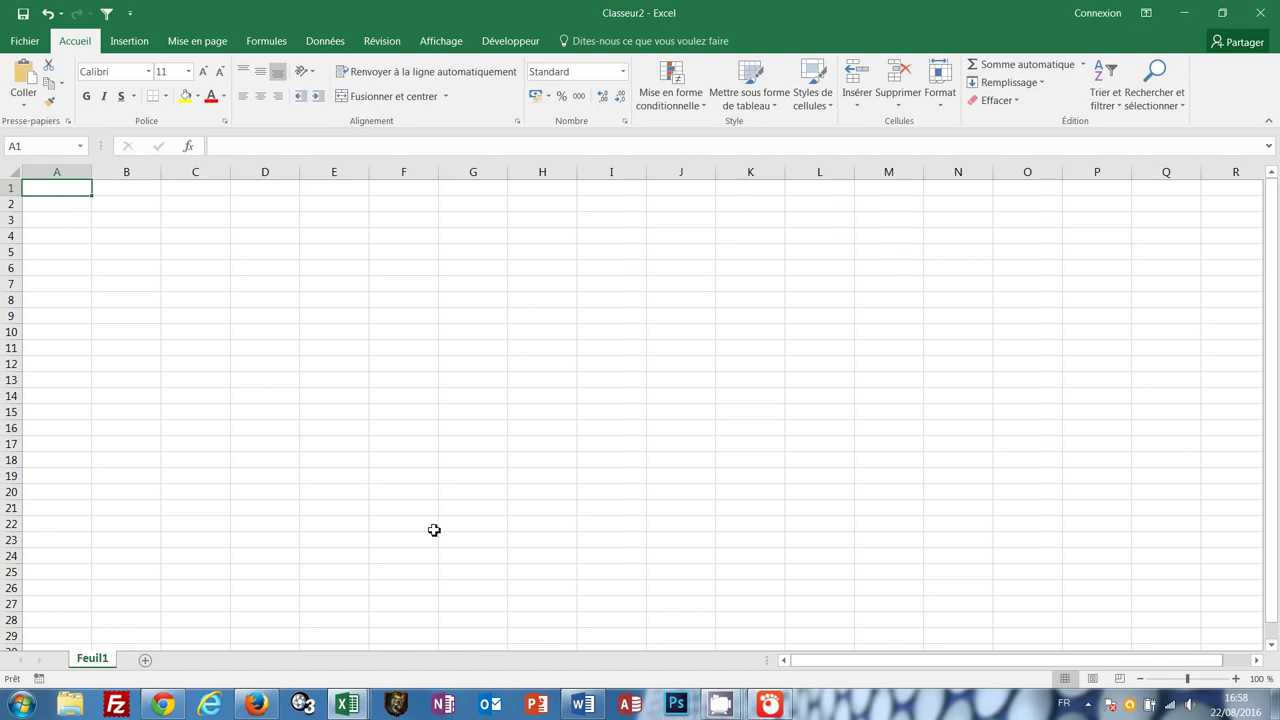
key("ctrl+Tab")
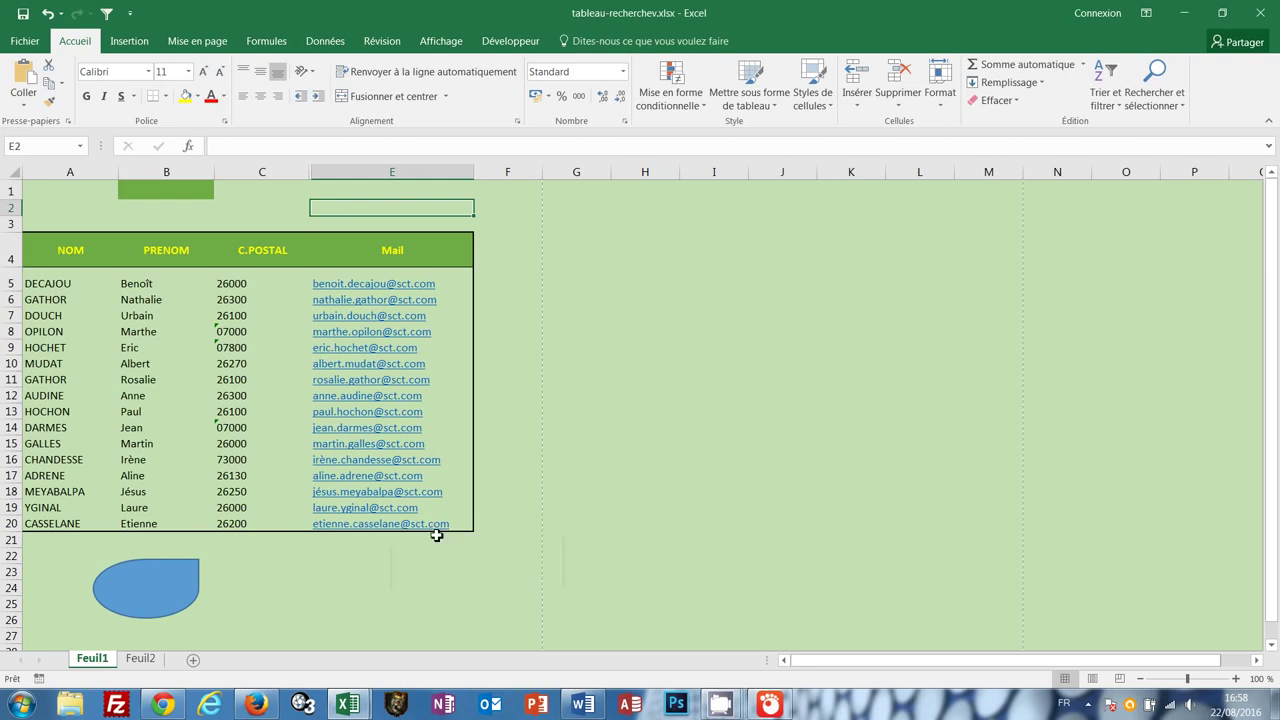
In Options > Général, set 'Inclure ces feuilles' to 2 sheets and confirm
left_click(30, 45)
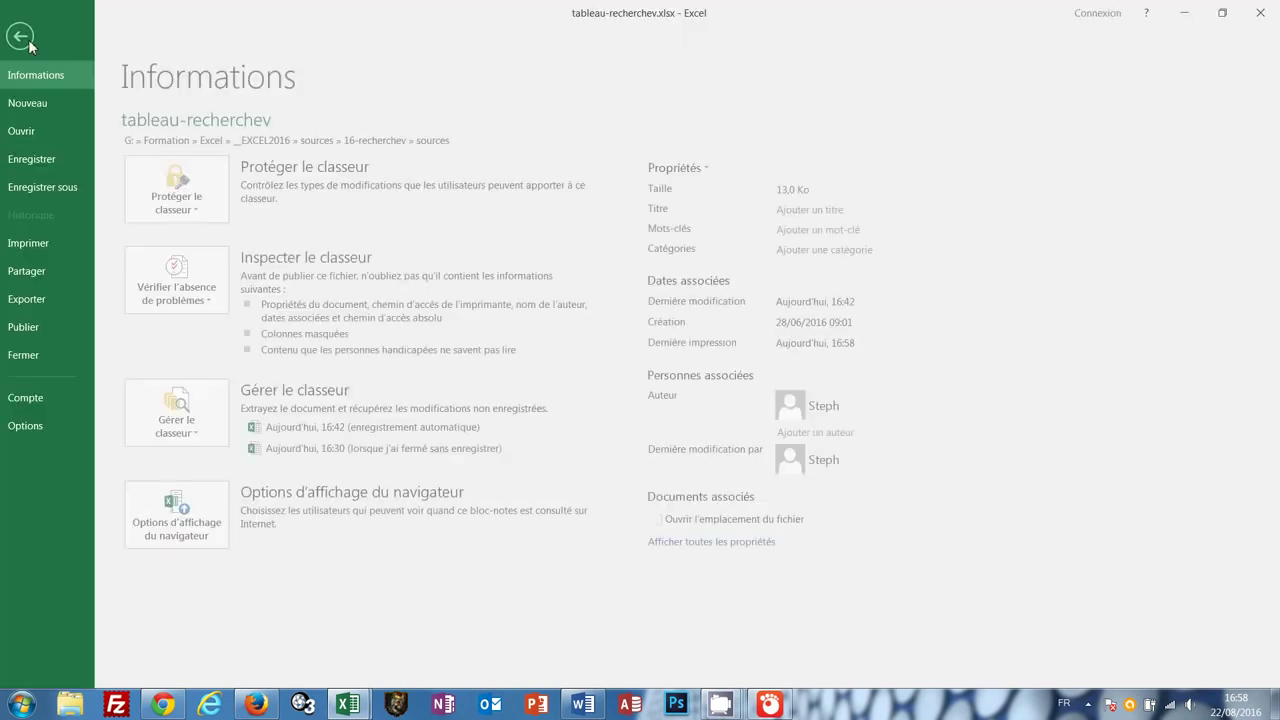
left_click(47, 426)
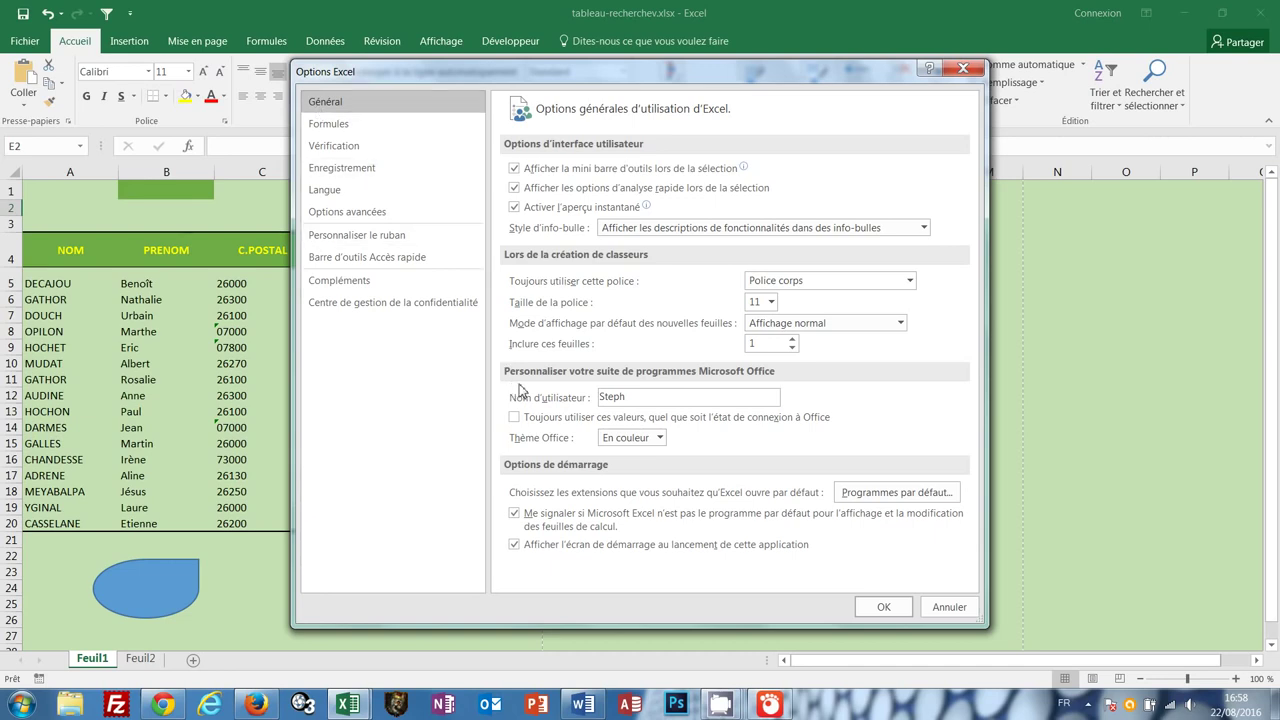
left_click(794, 340)
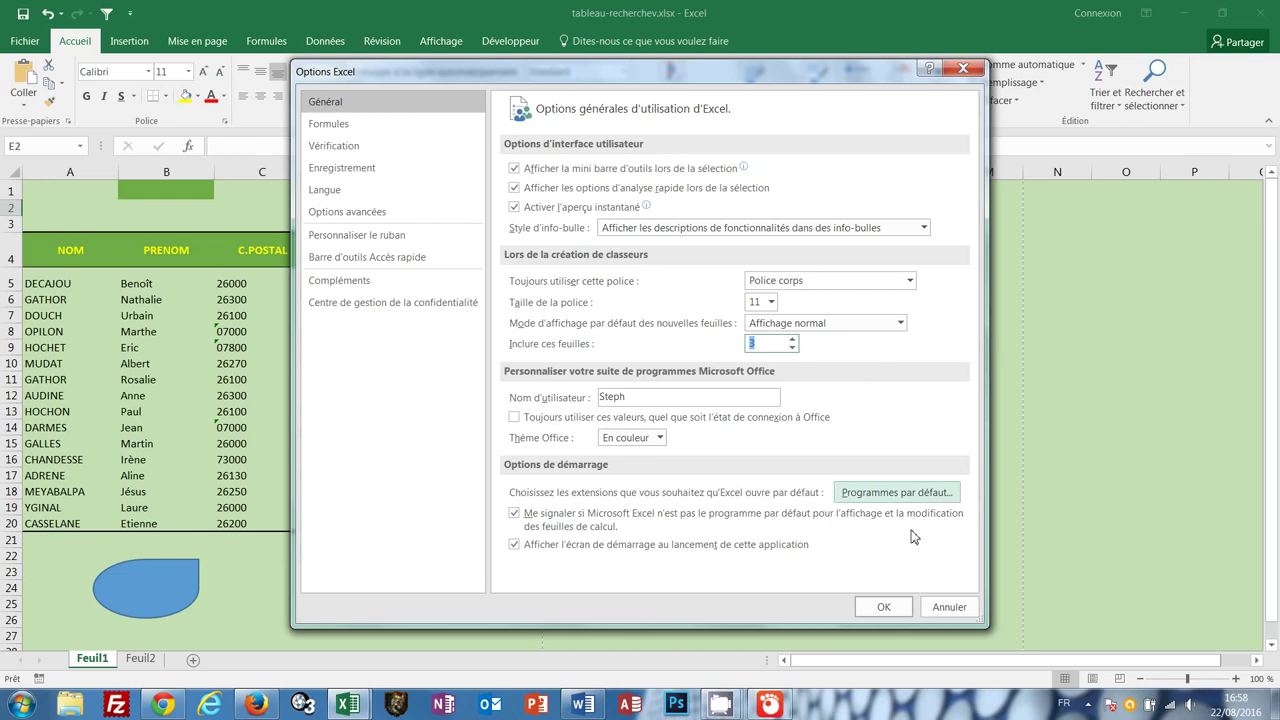
left_click(883, 609)
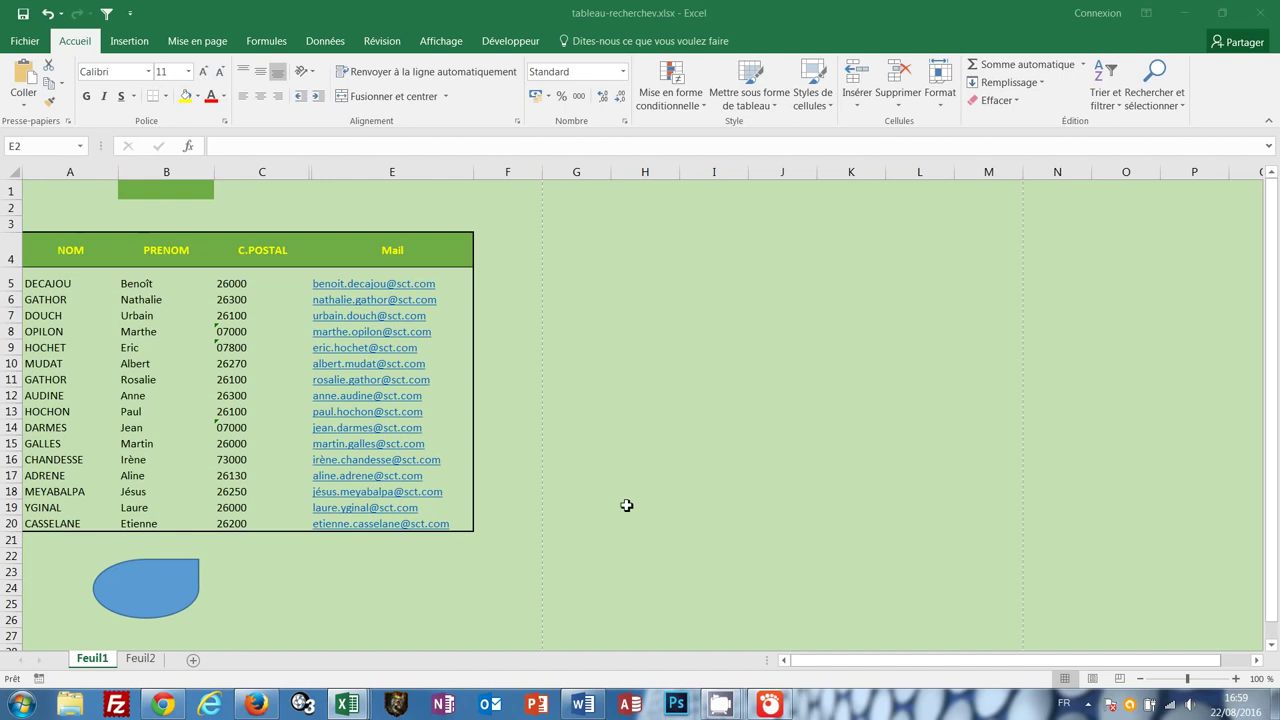
Switch to quelques_fonctions.xls and delete the entire sheet's contents
mouse_move(350, 708)
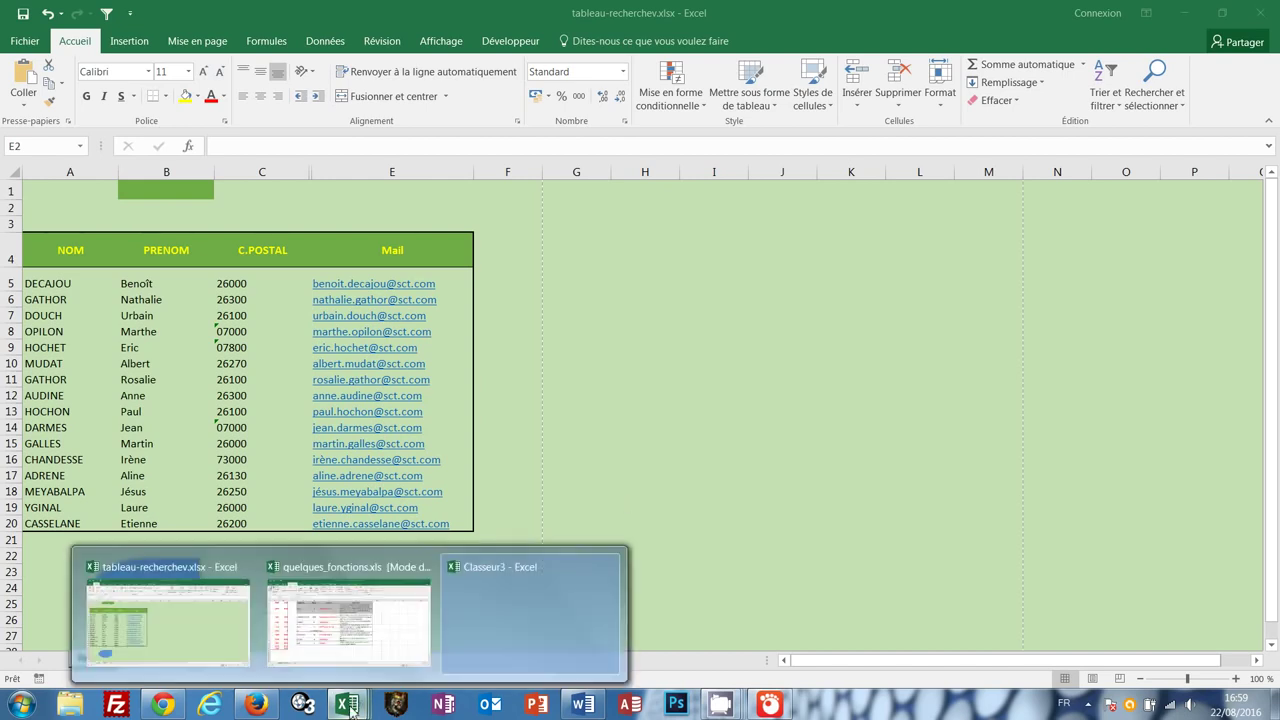
left_click(353, 613)
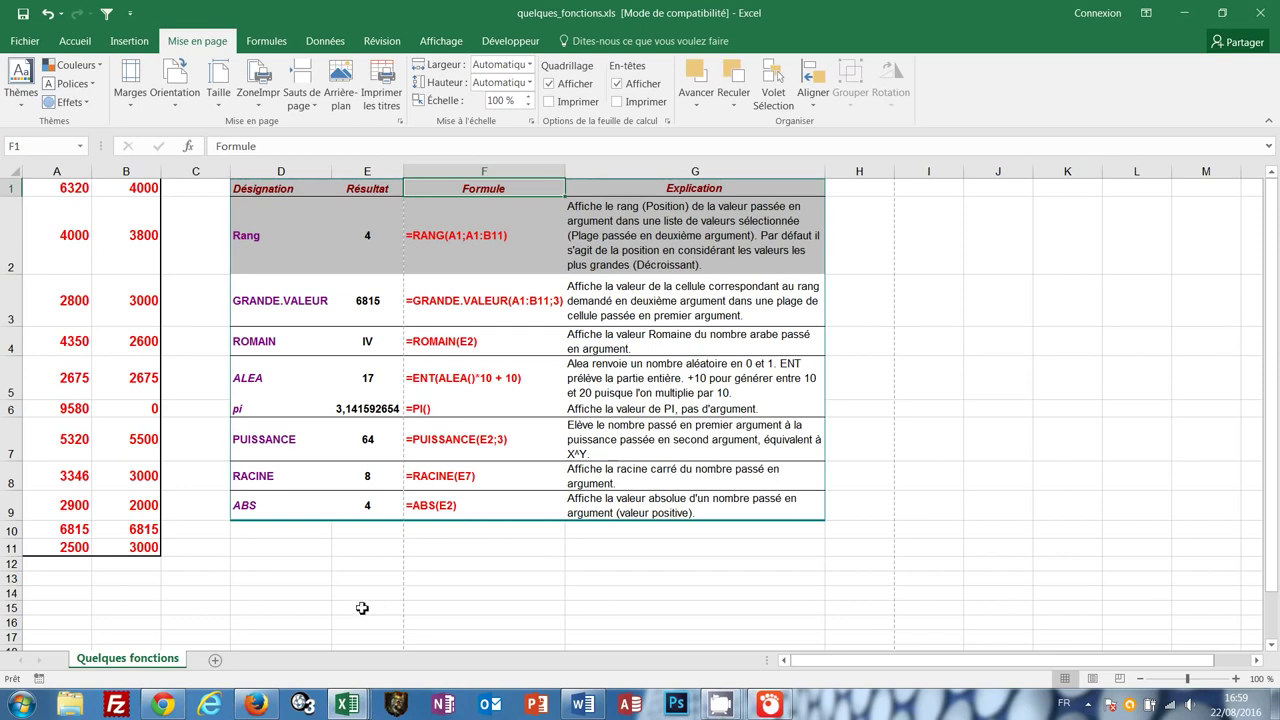
left_click(355, 580)
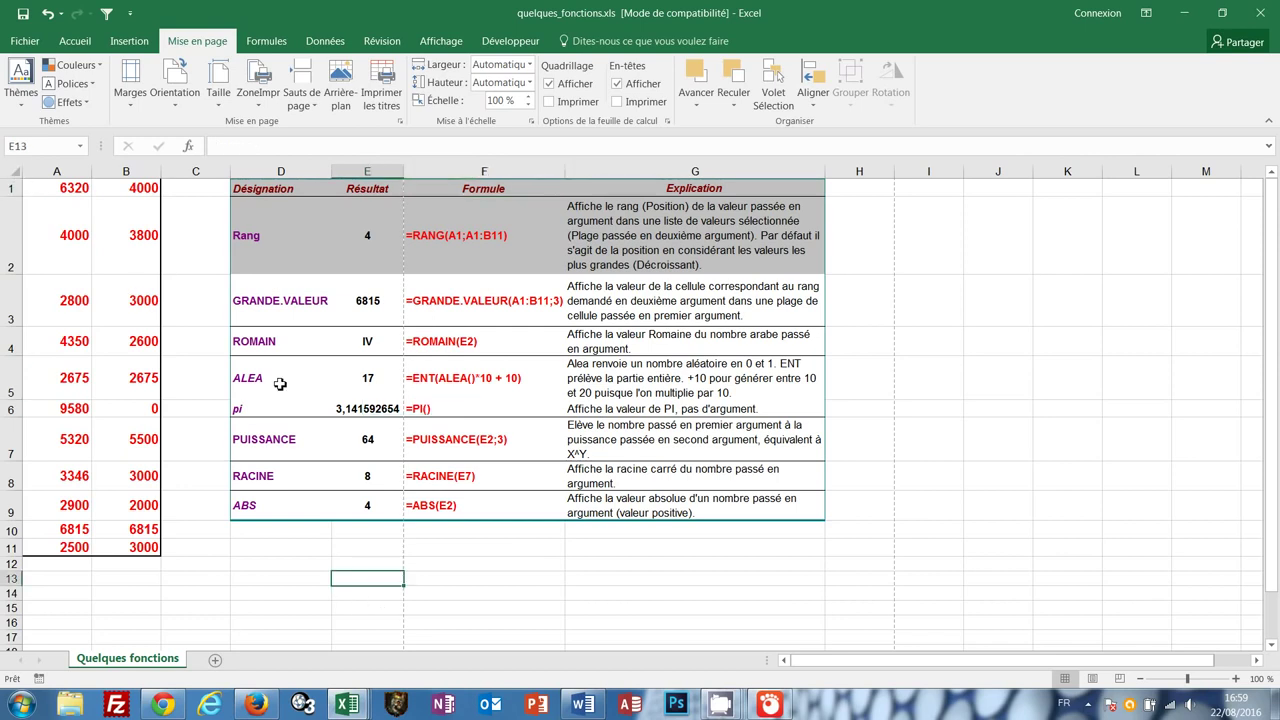
key("ctrl+a")
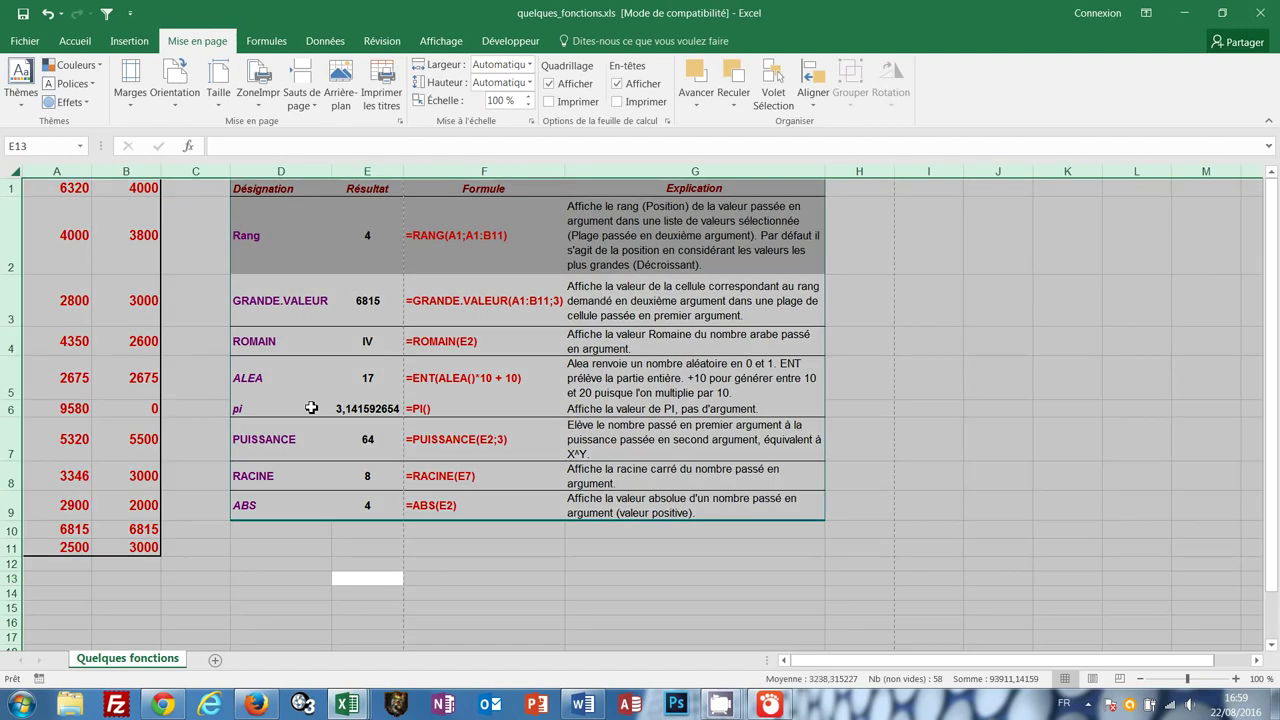
key("Delete")
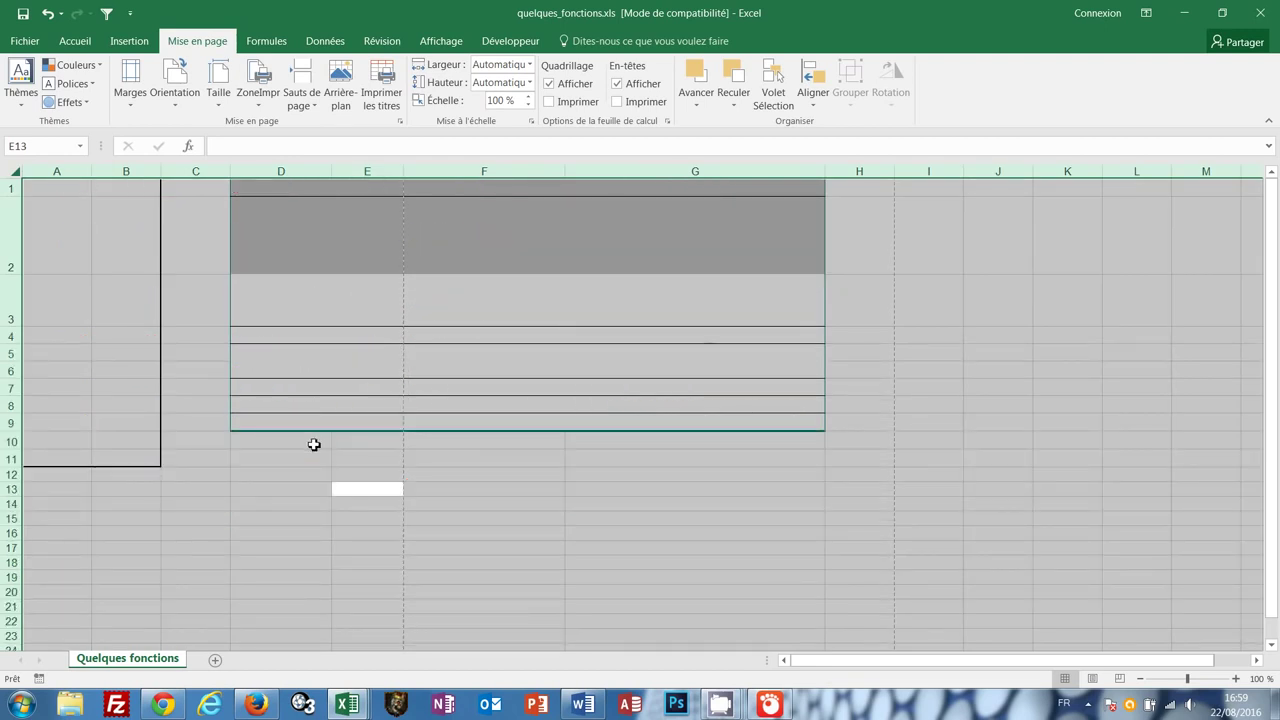
Enter the test text 'jghdfyd' in A1, then undo until the functions table returns
left_click(317, 488)
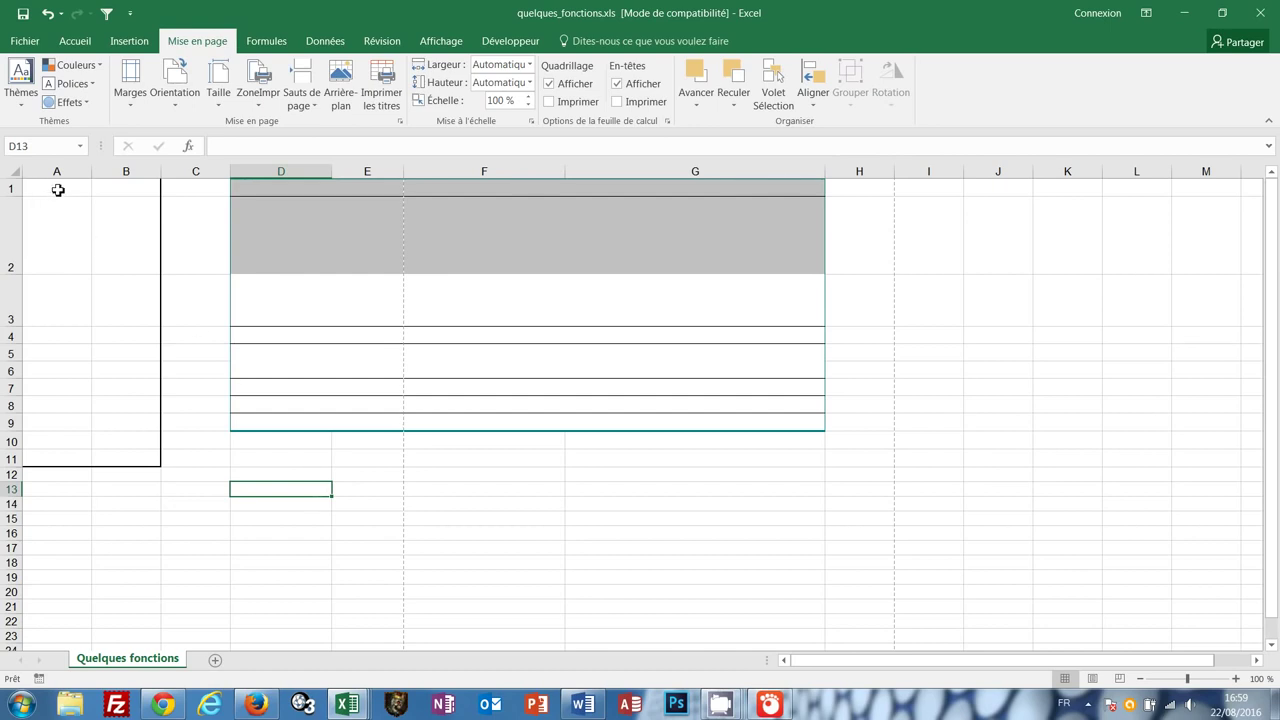
left_click(58, 190)
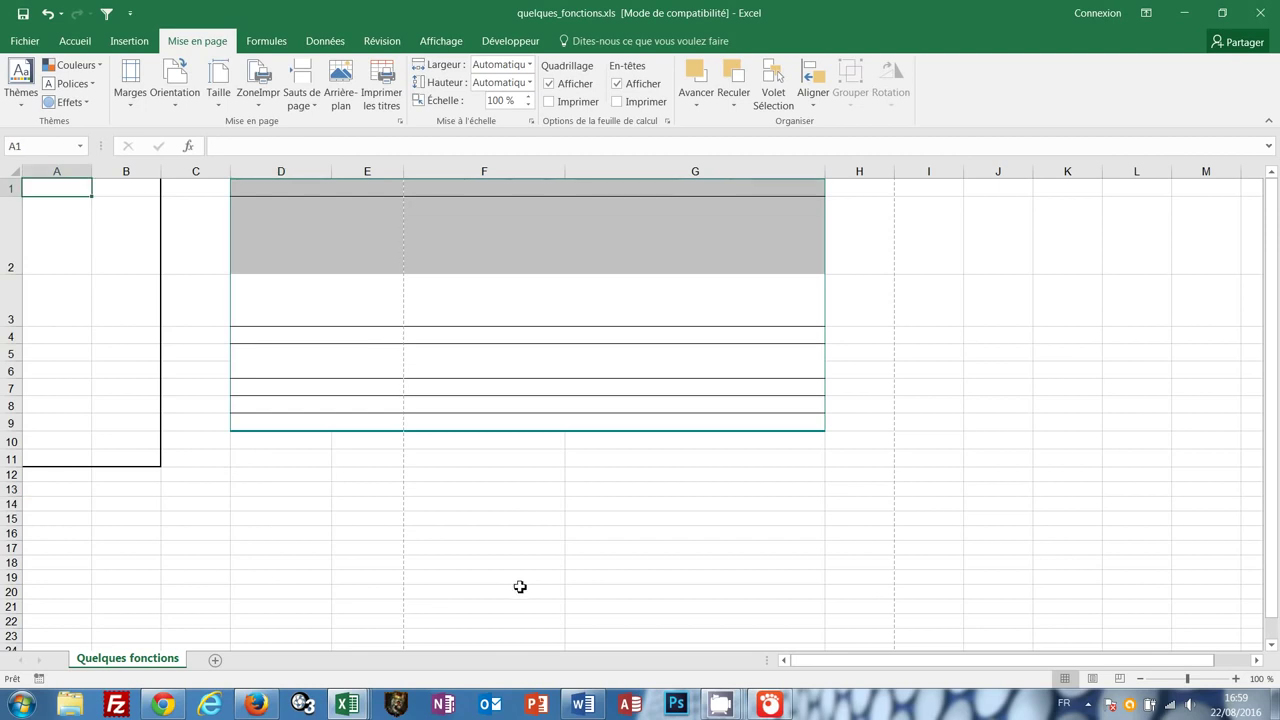
type("jghdfyd")
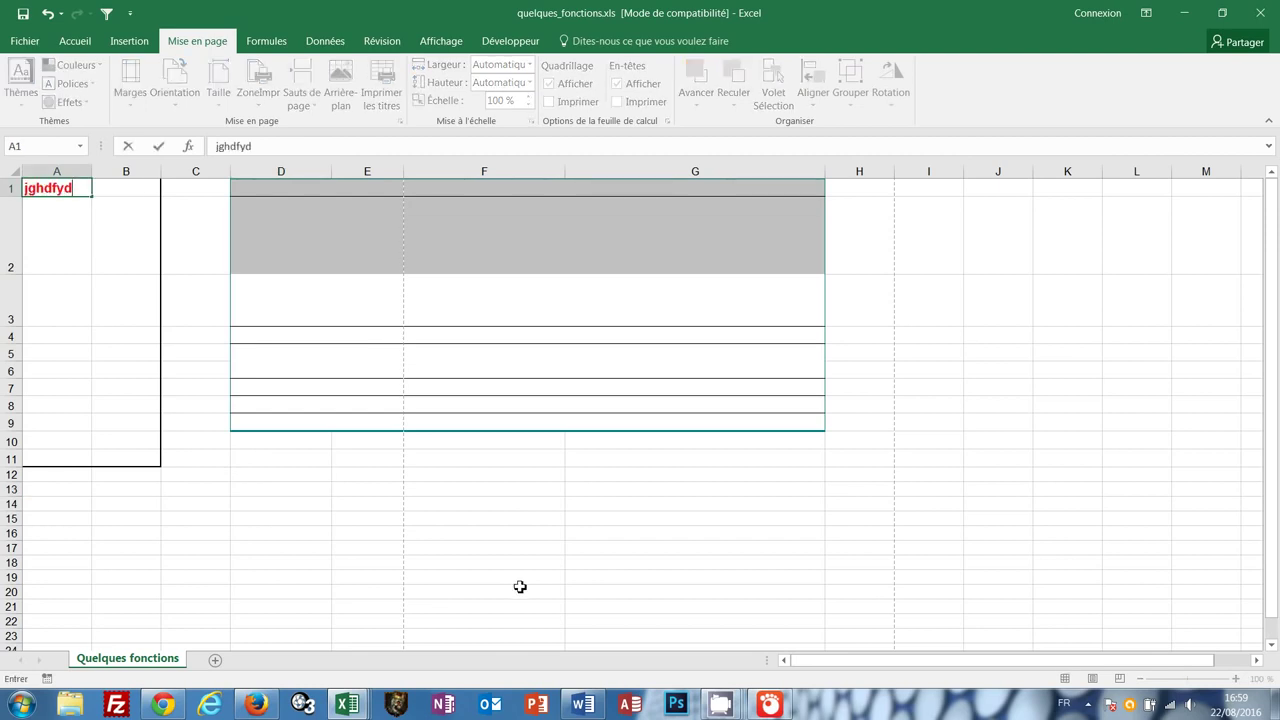
key("Return")
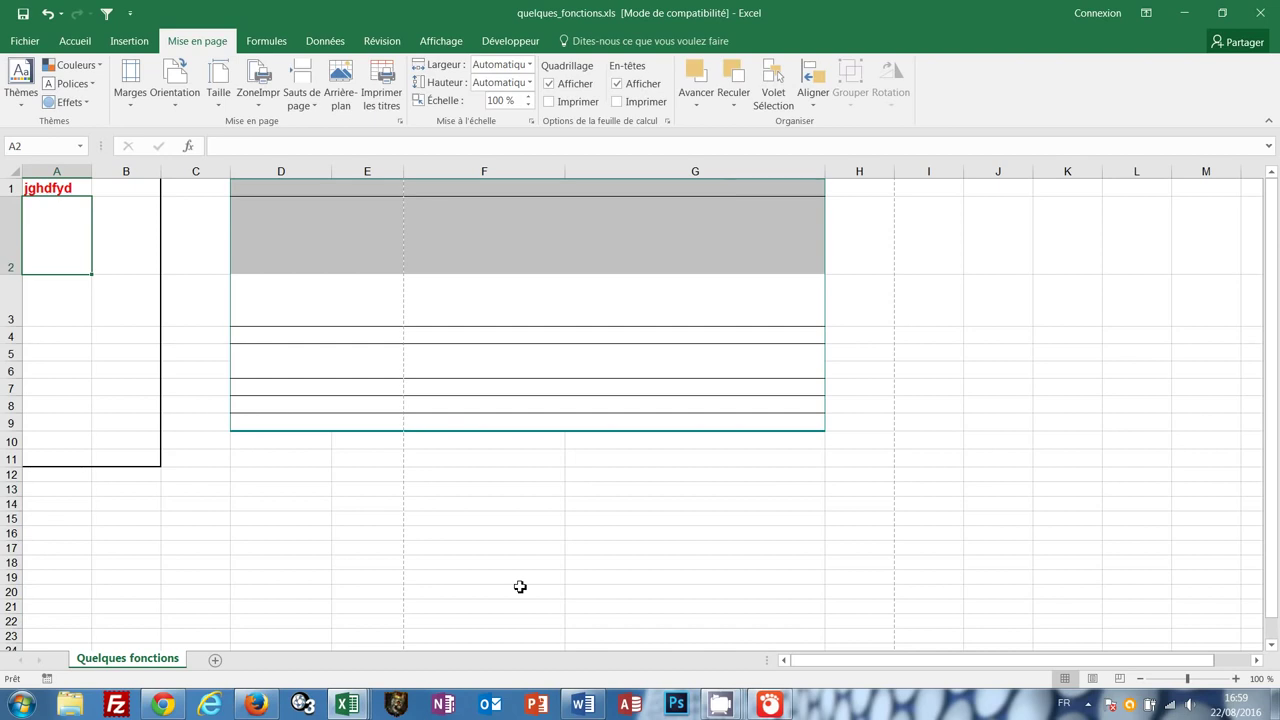
key("ctrl+z")
key("ctrl+z")
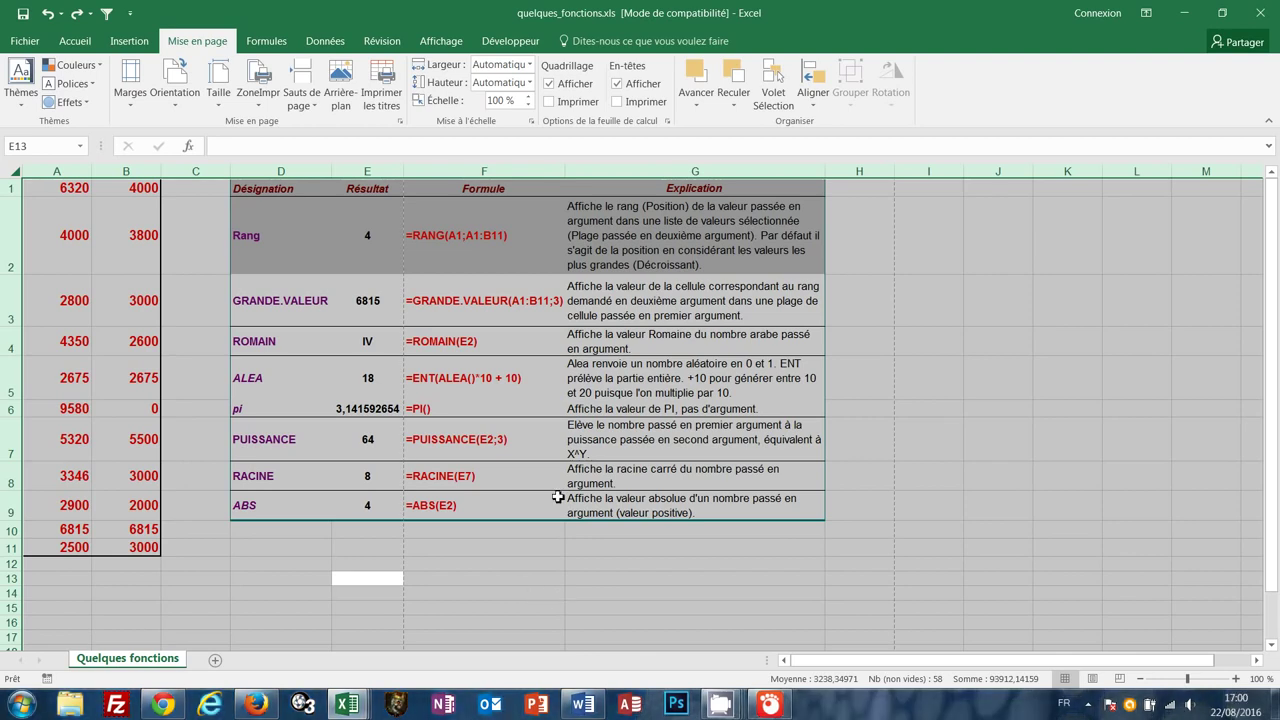
left_click(85, 45)
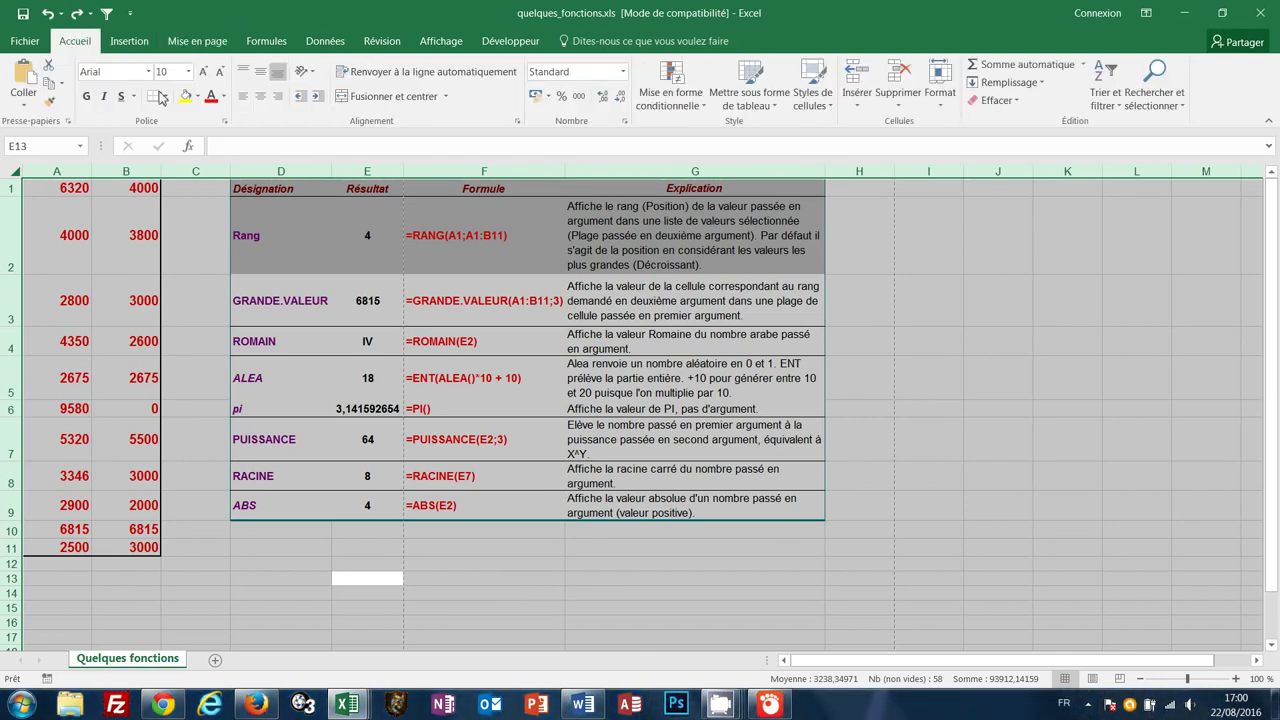
left_click(919, 379)
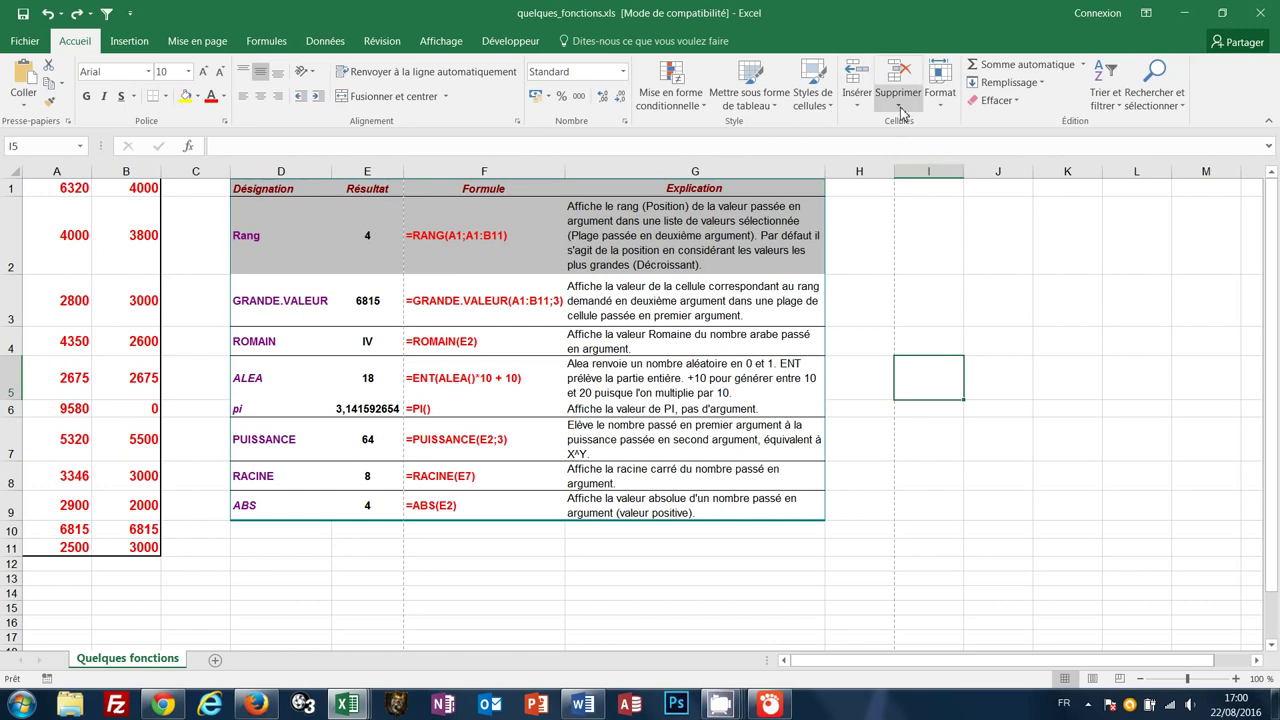
left_click(900, 110)
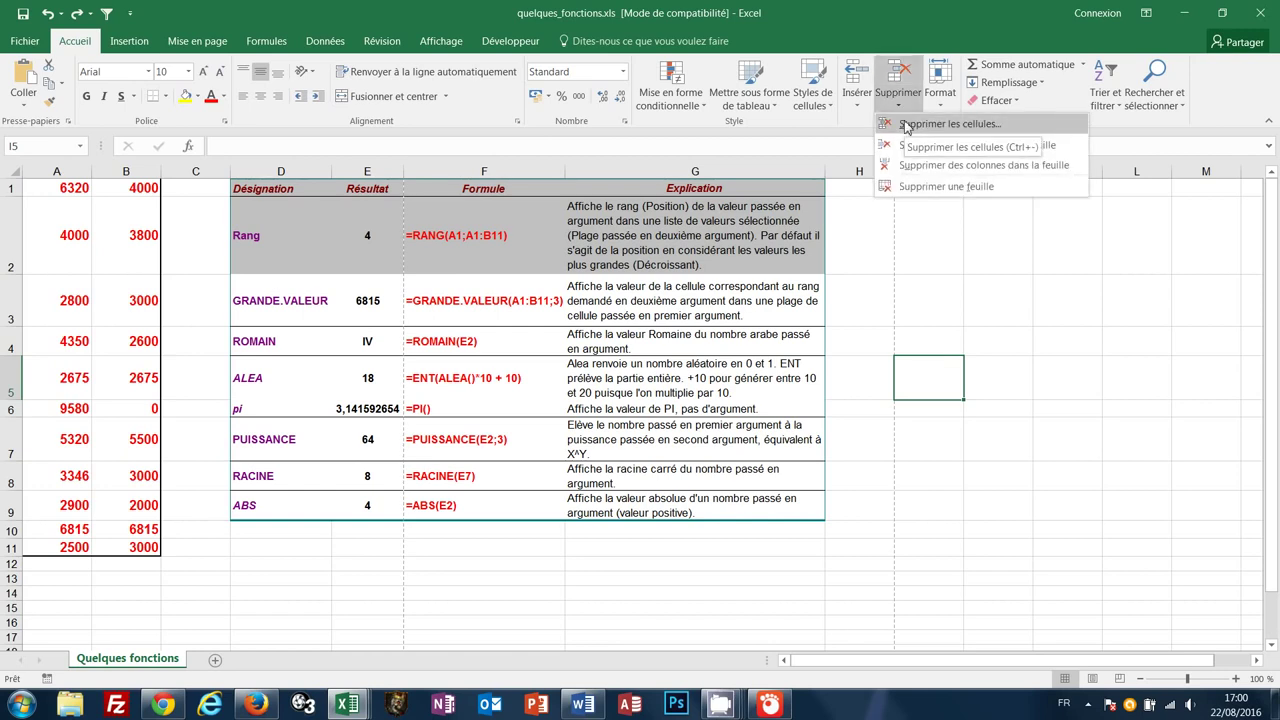
left_click(922, 287)
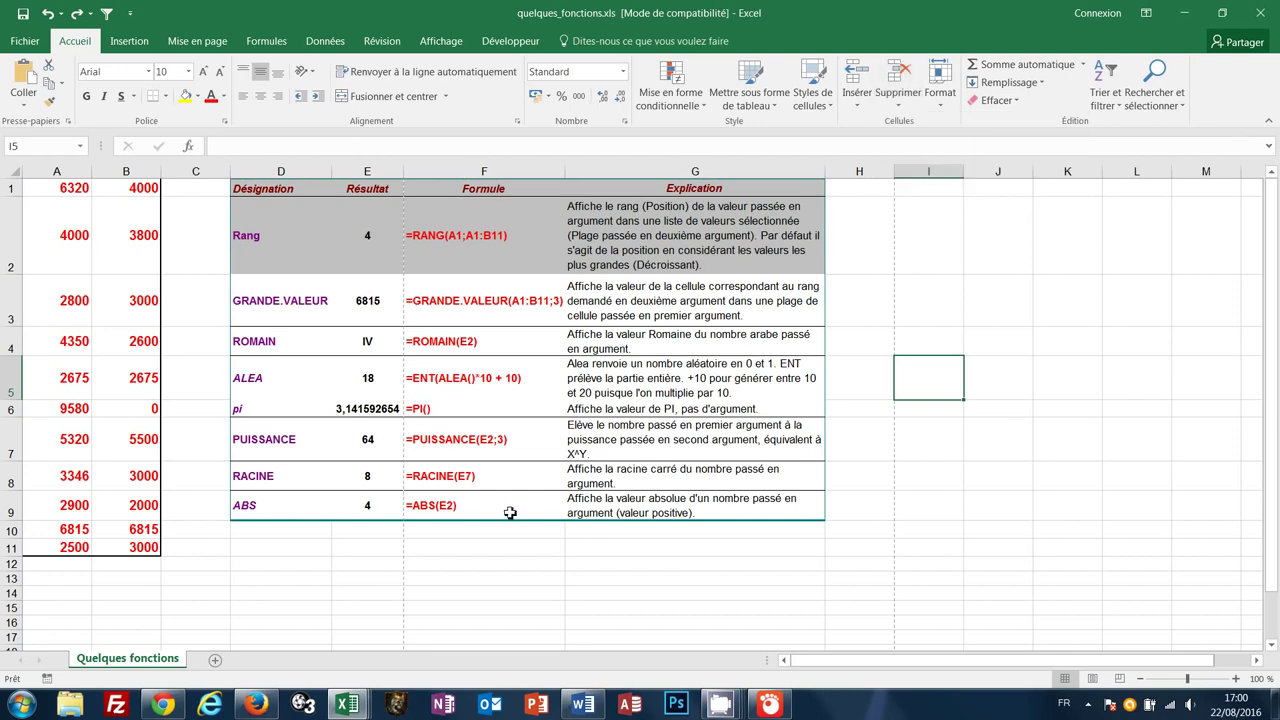
key("ctrl+a")
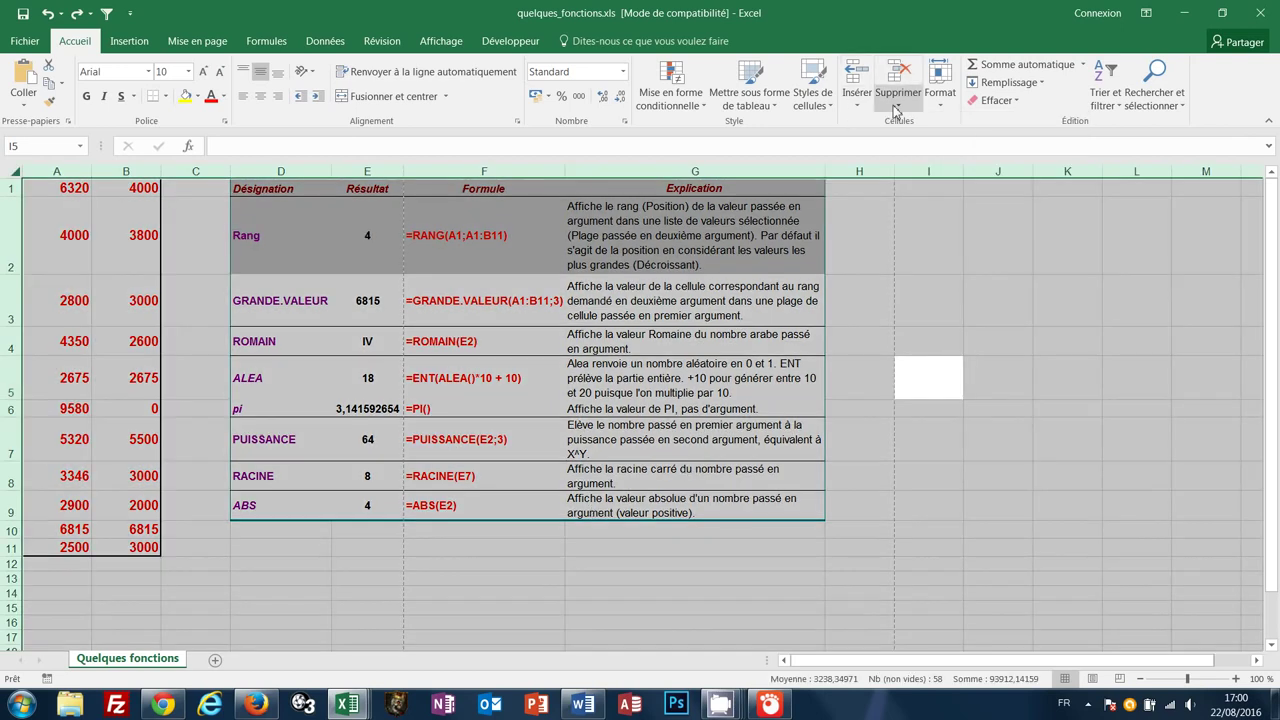
left_click(897, 104)
left_click(912, 124)
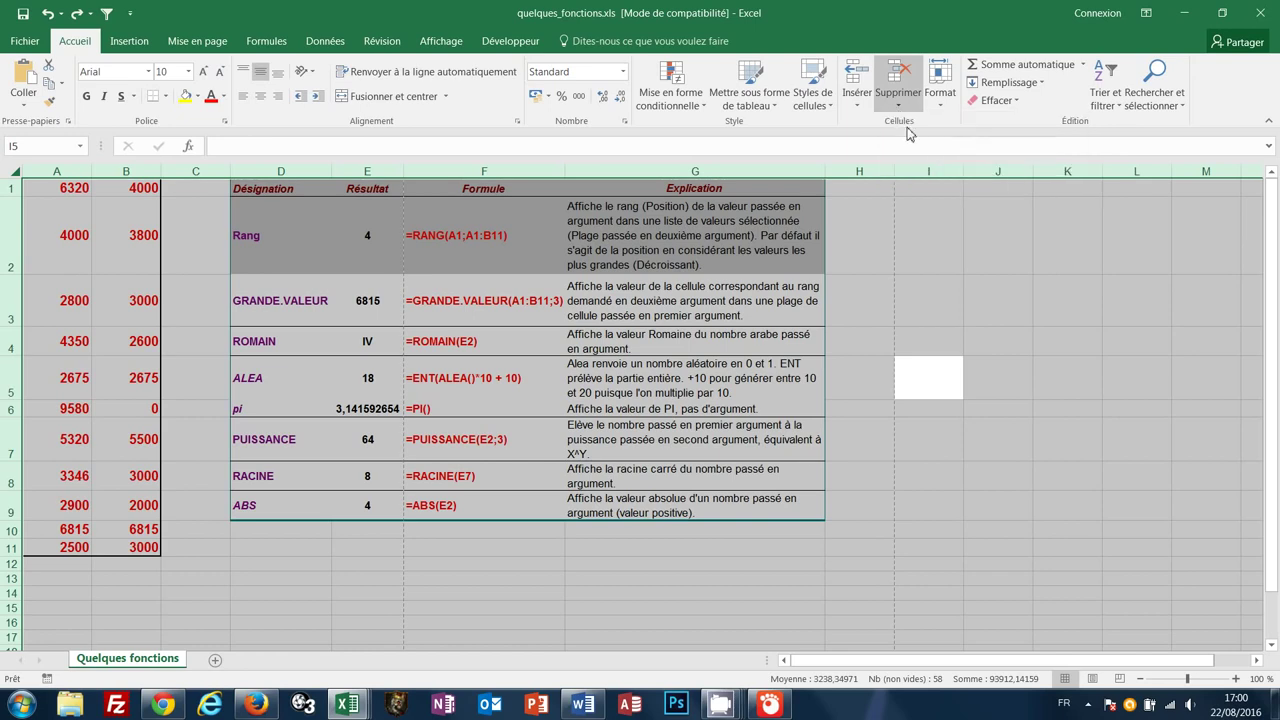
left_click(156, 210)
key("ctrl+Home")
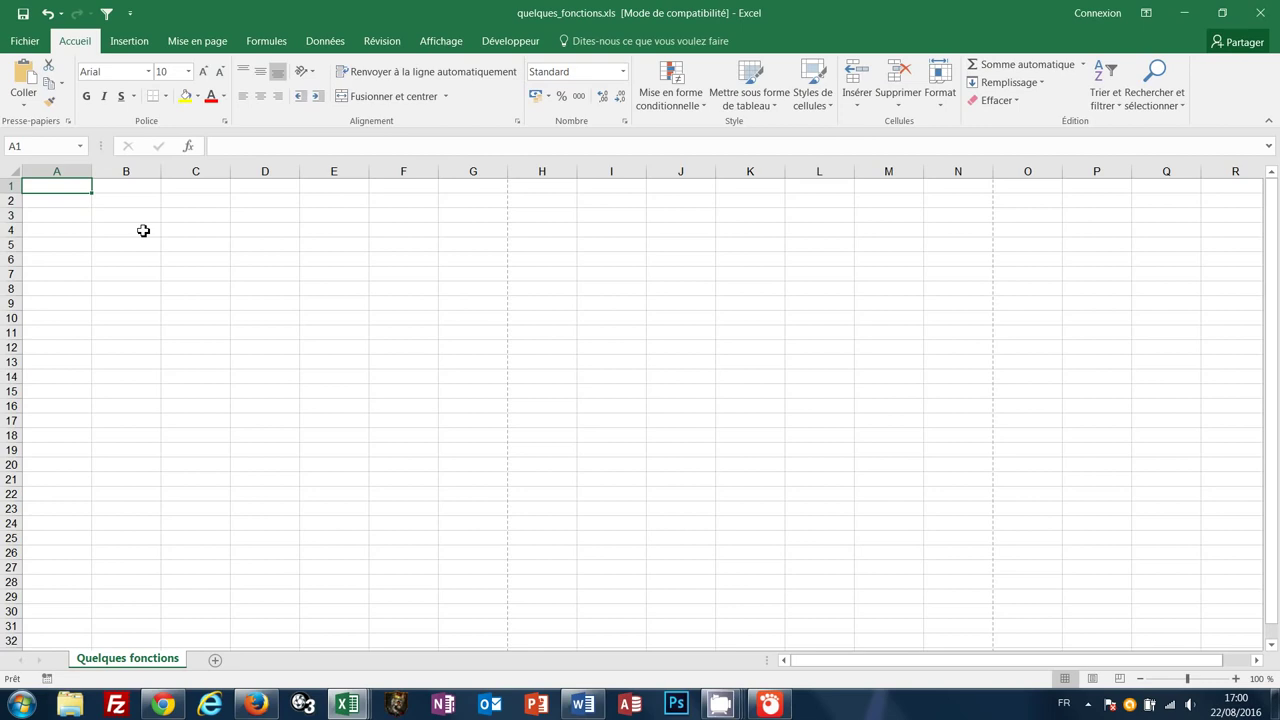
type("hfgf")
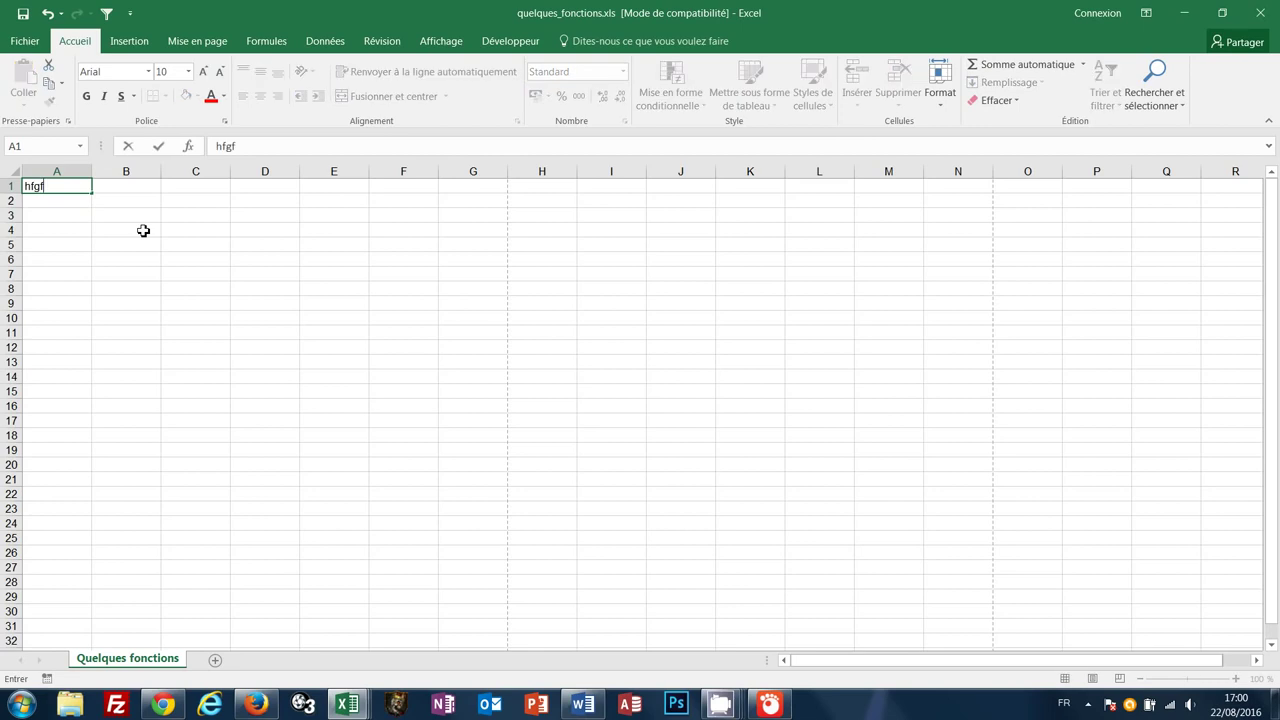
key("Escape")
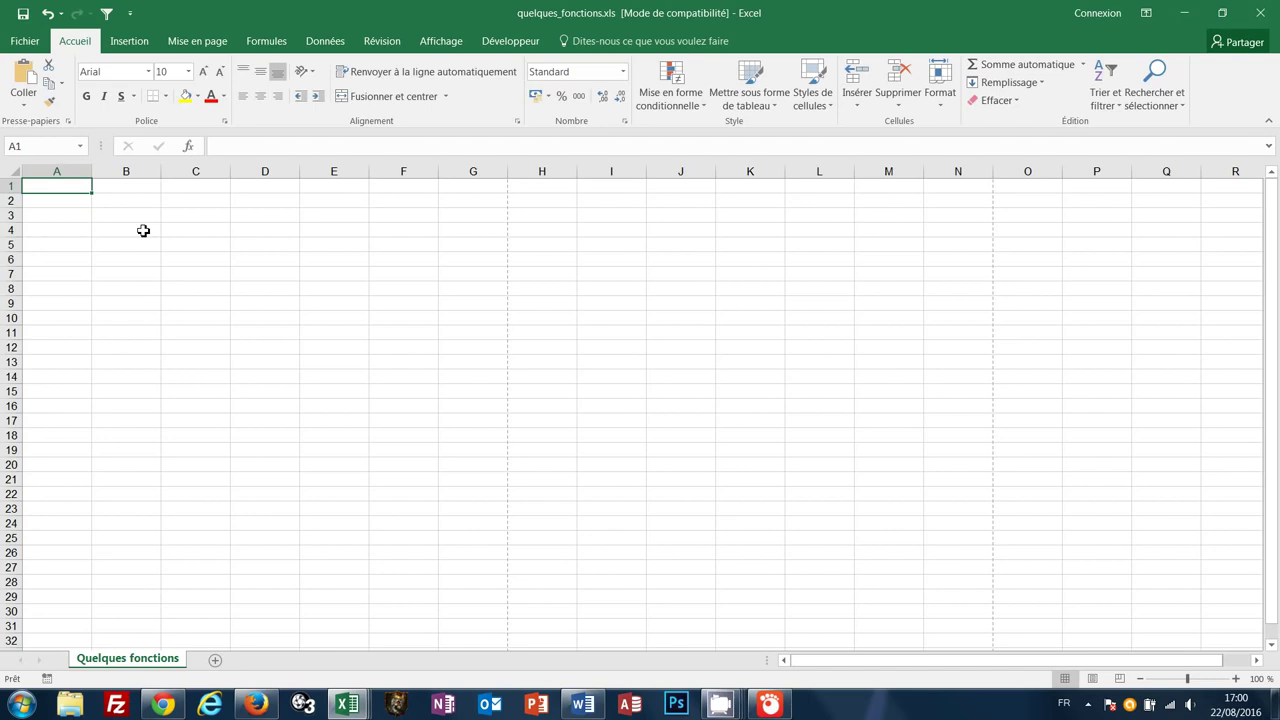
key("ctrl+z")
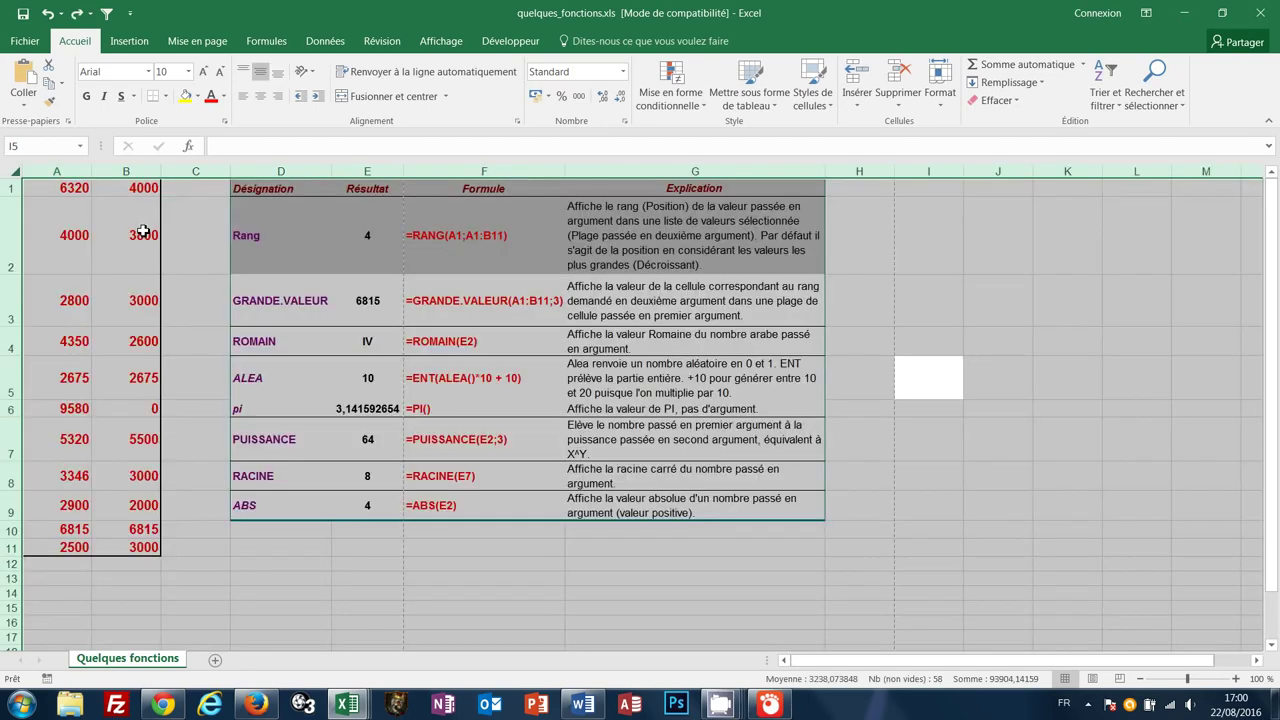
Select the functions table D1:G9, from Désignation down to the ABS row
left_click(914, 255)
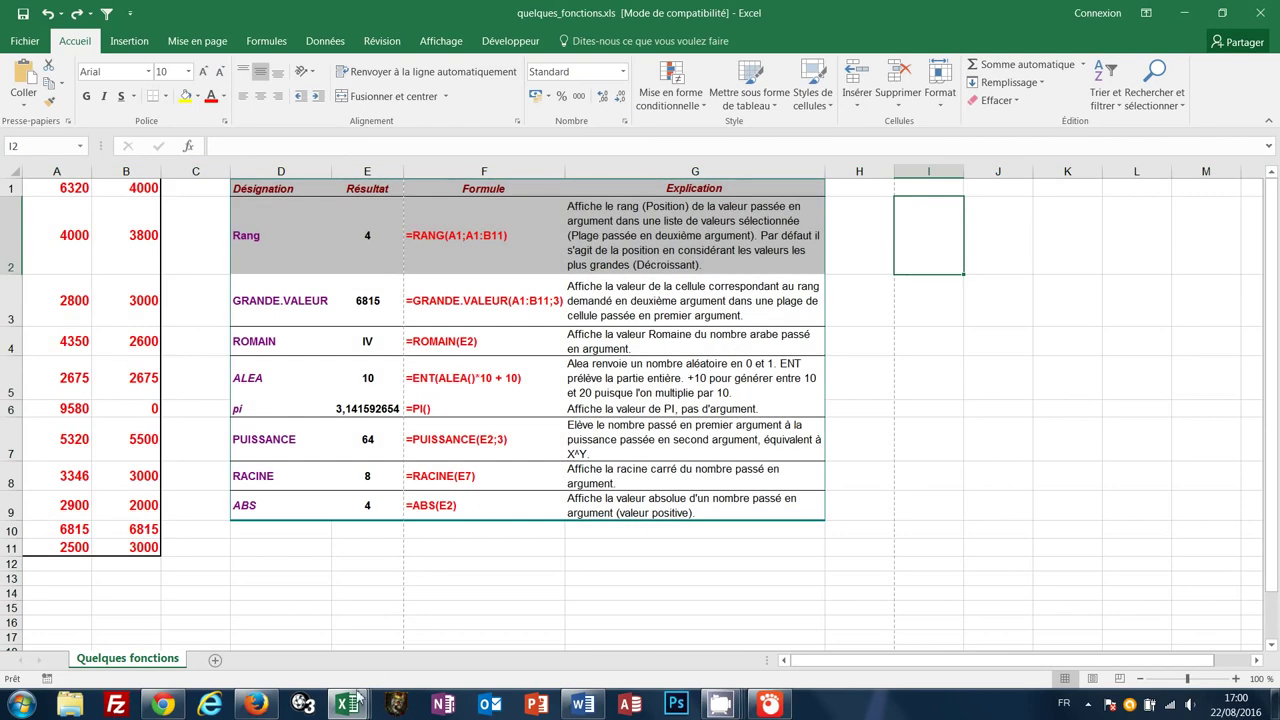
mouse_move(344, 706)
left_click_drag(252, 192, 726, 509)
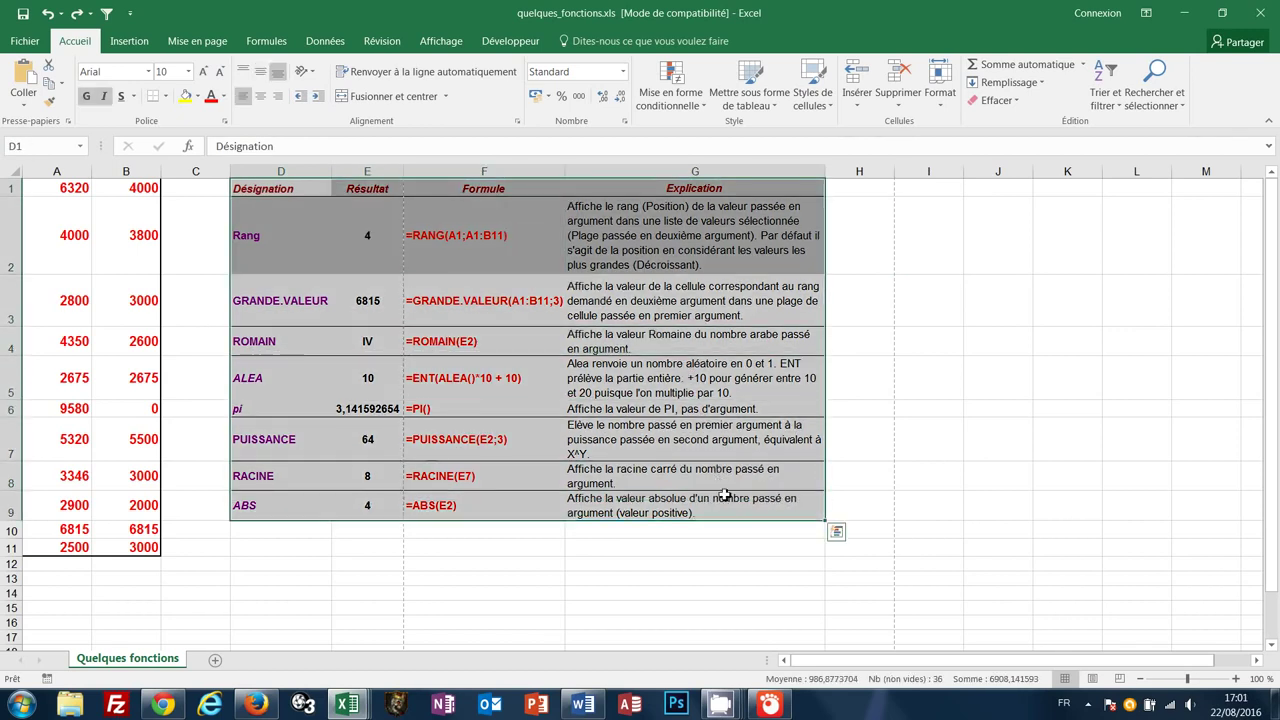
left_click(195, 44)
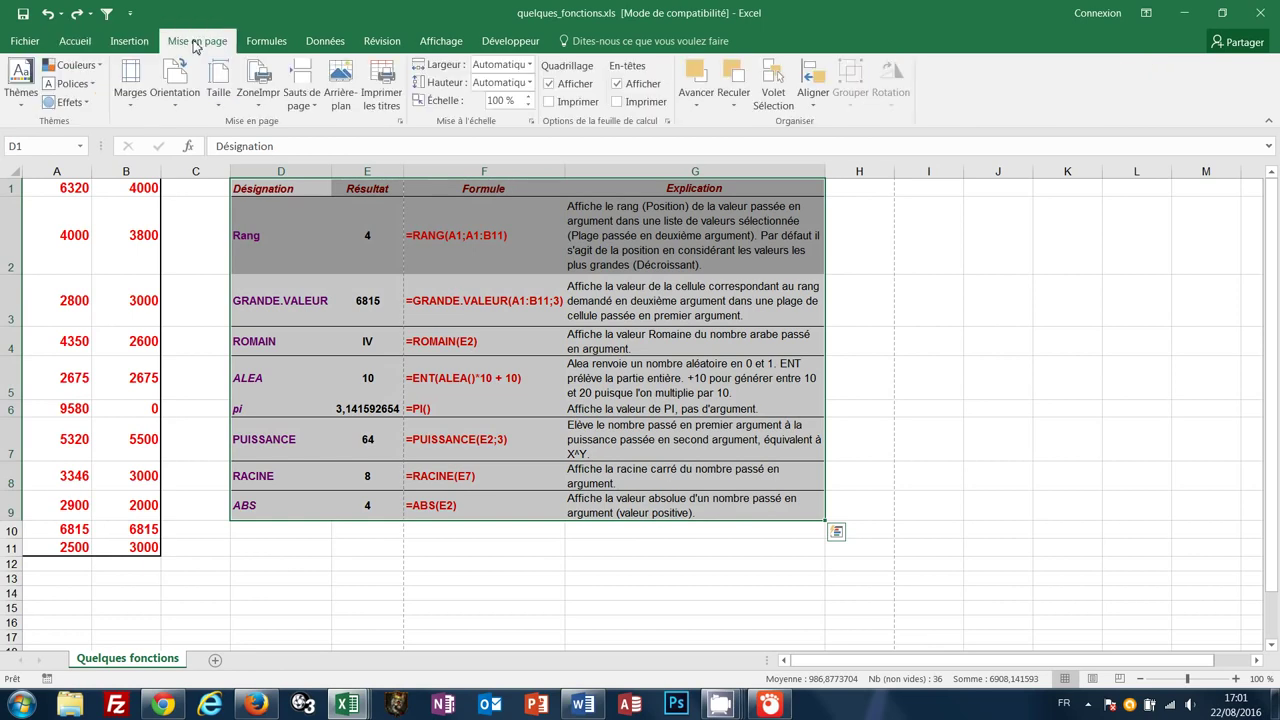
Set the selected functions table as the print area
left_click(259, 107)
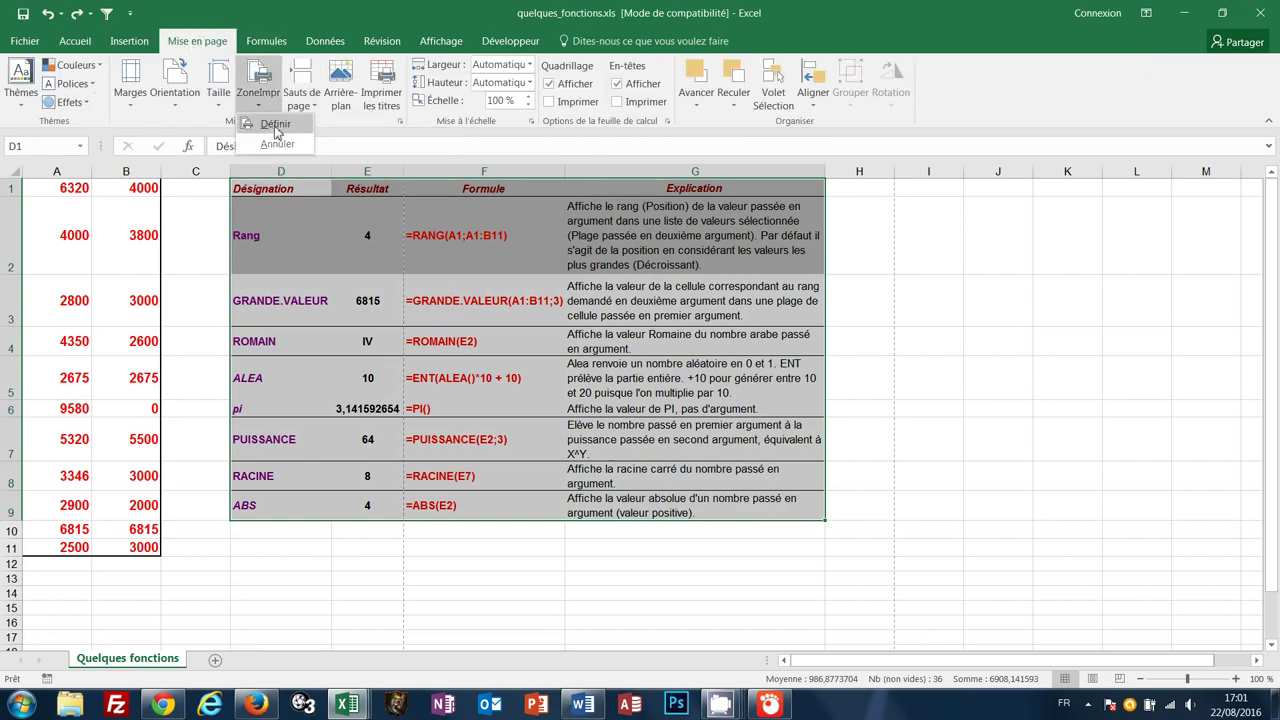
left_click(275, 126)
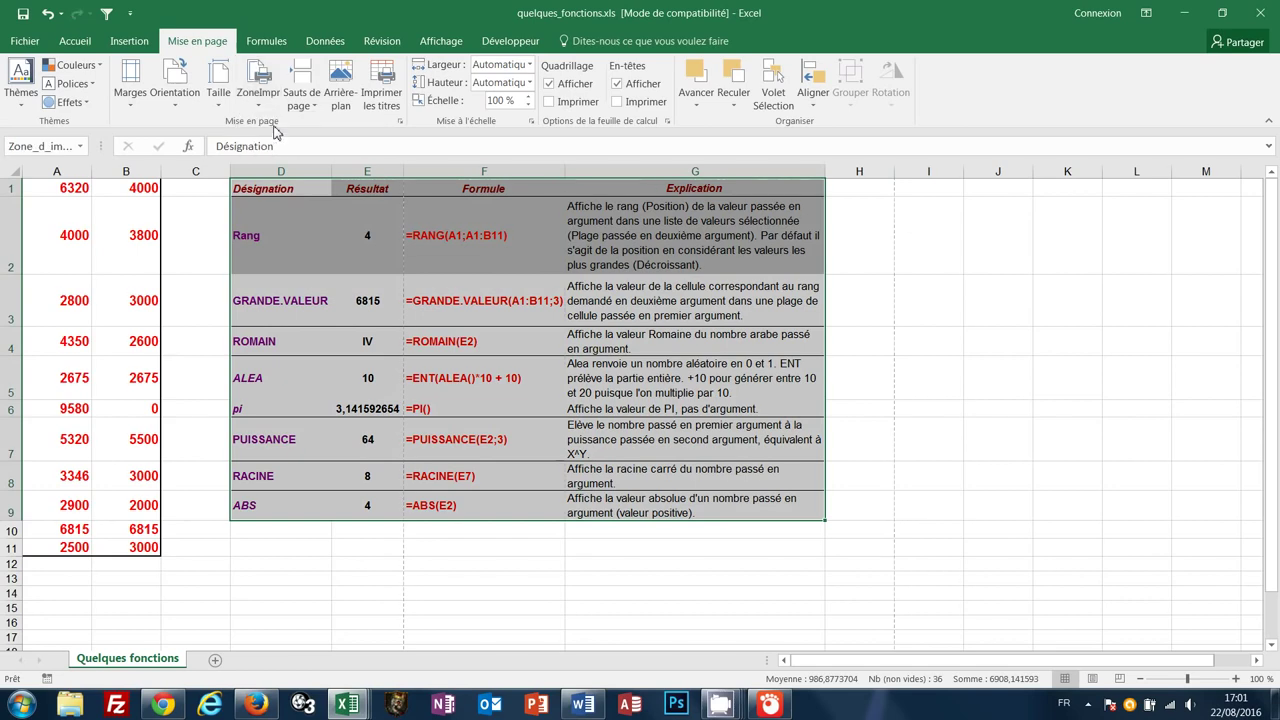
left_click(442, 554)
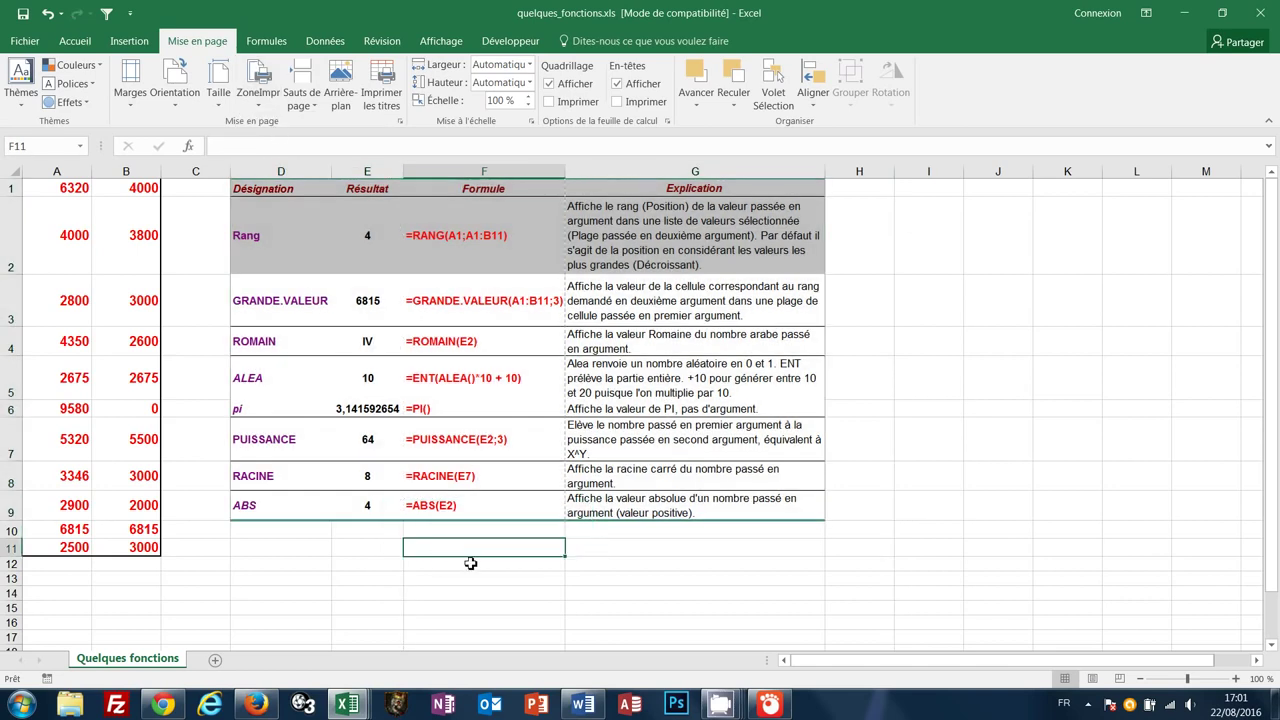
Preview both printout pages, then return to the Quelques fonctions sheet
key("ctrl+p")
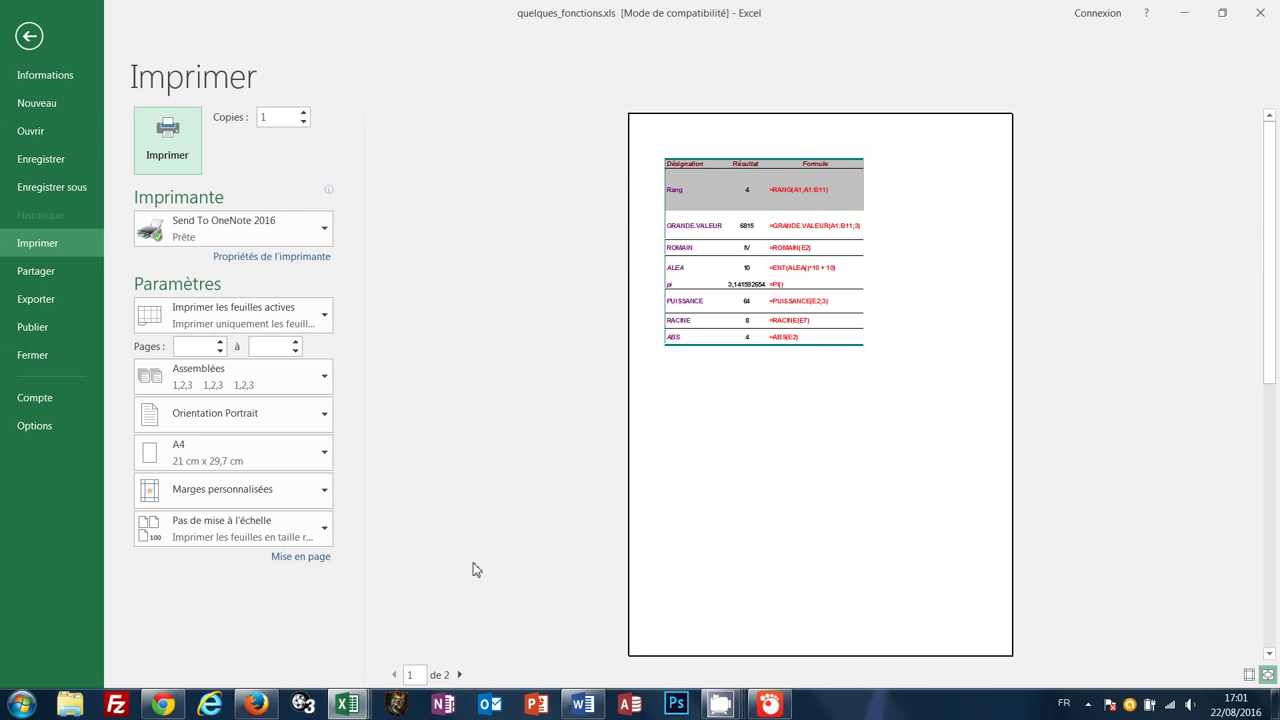
left_click(462, 676)
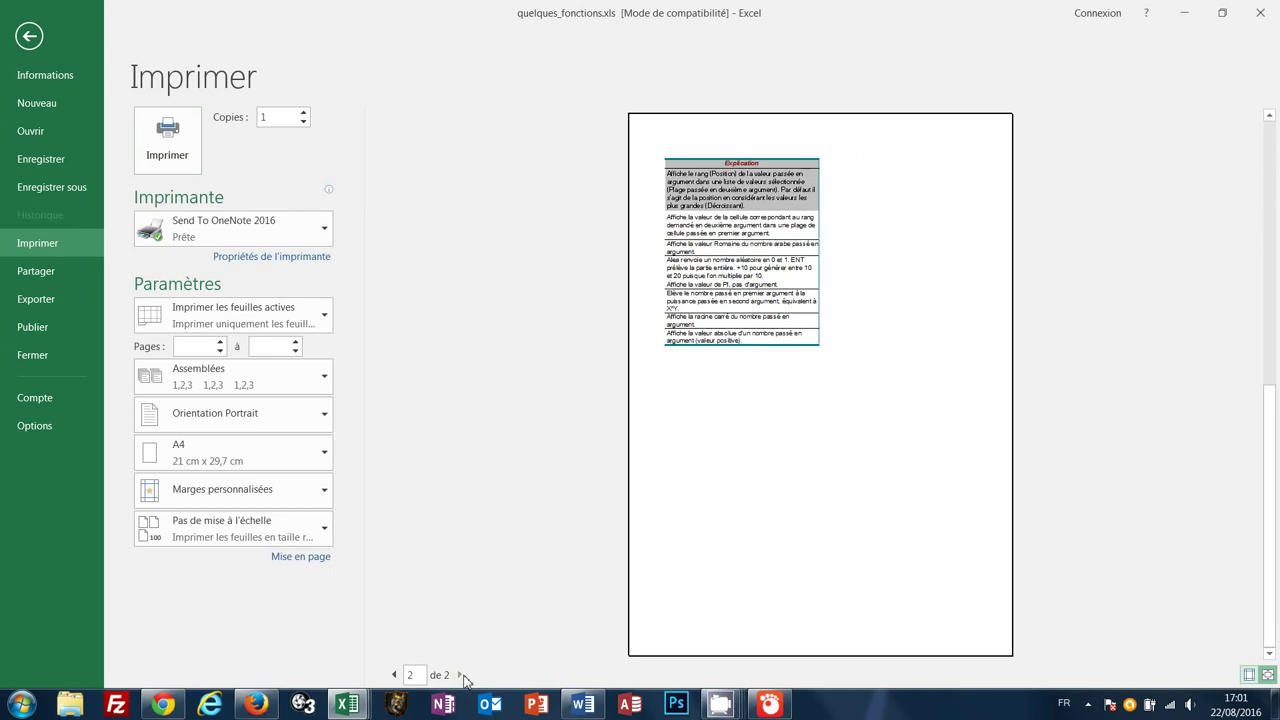
left_click(395, 676)
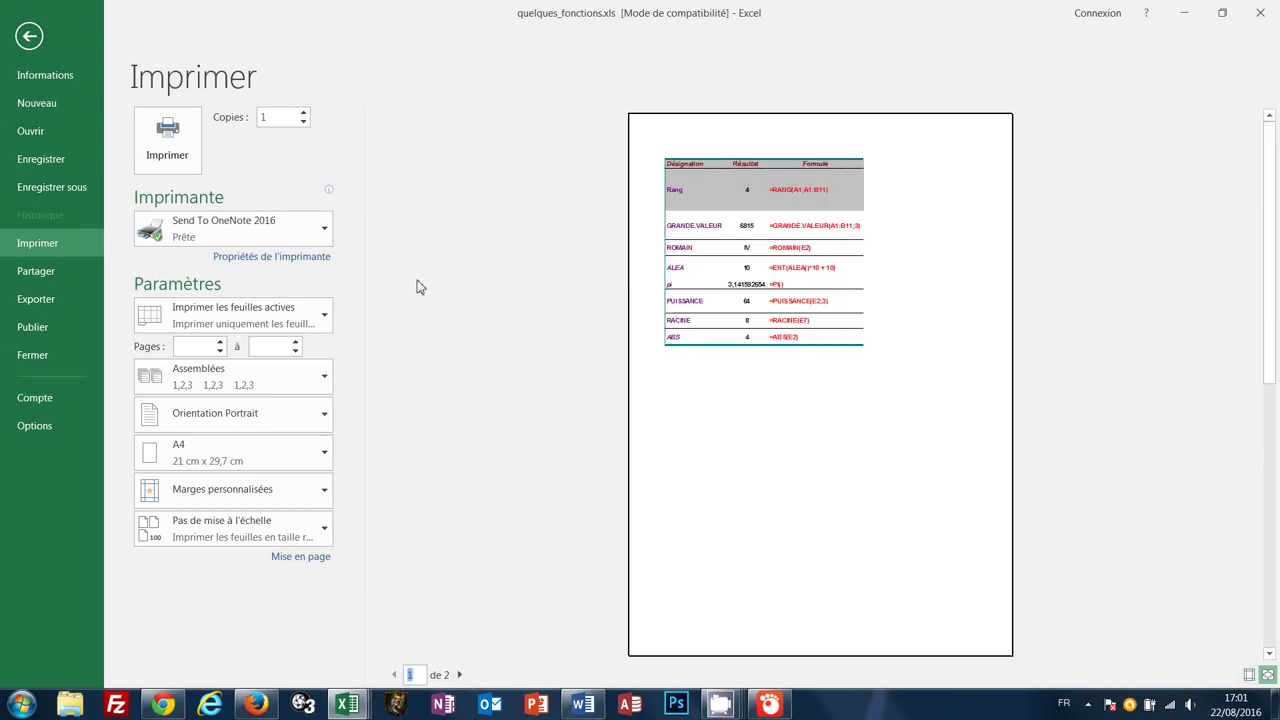
left_click(29, 37)
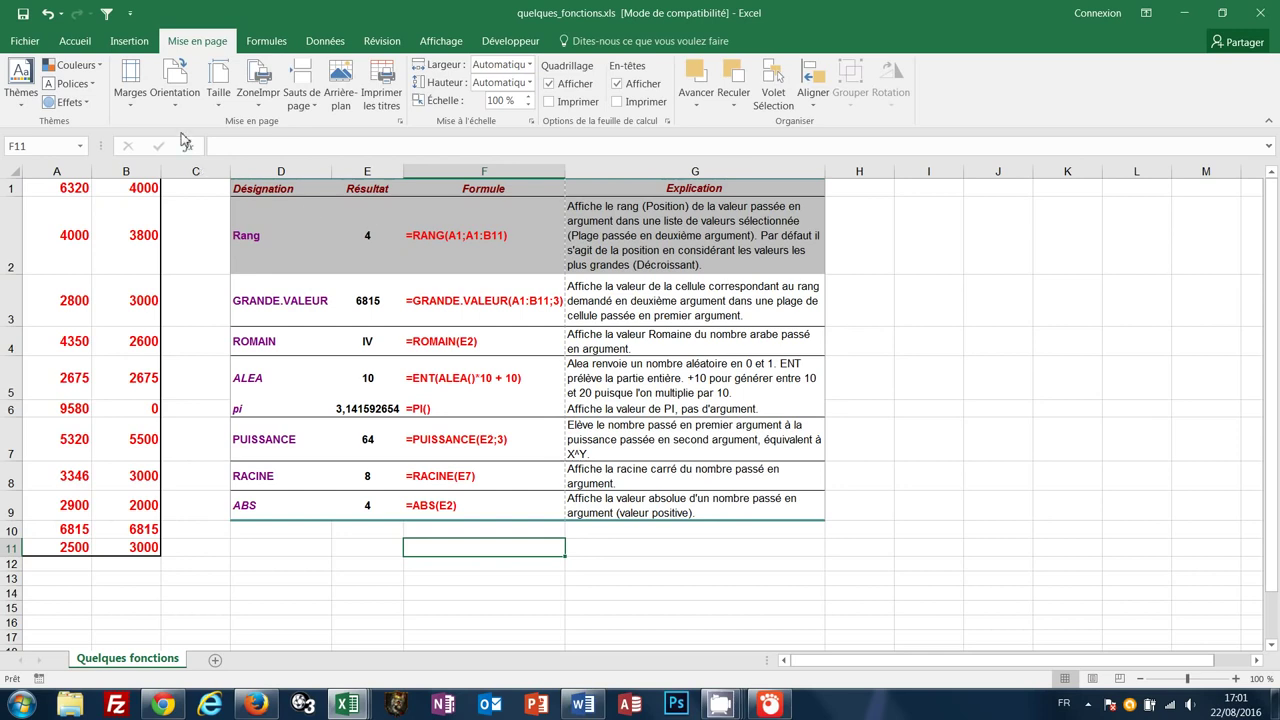
Set the page to landscape and confirm in preview the table fits on one page
left_click(176, 98)
left_click(190, 170)
key("ctrl+p")
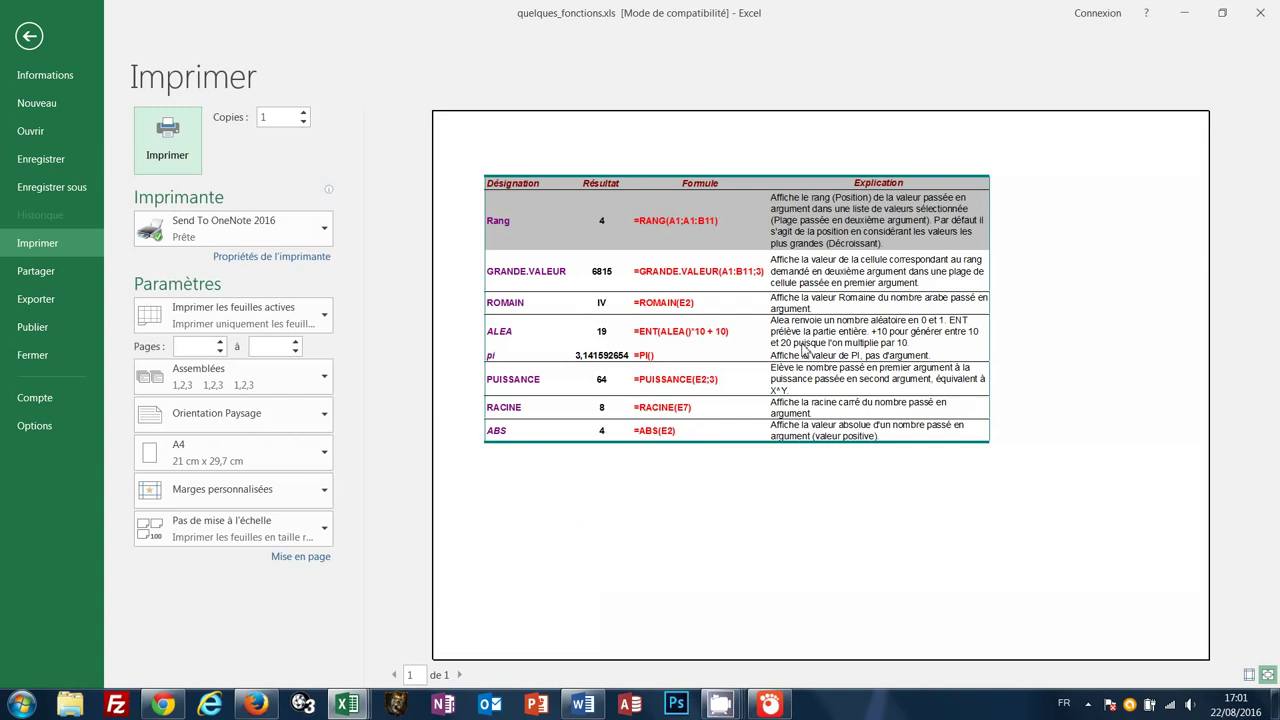
left_click(32, 42)
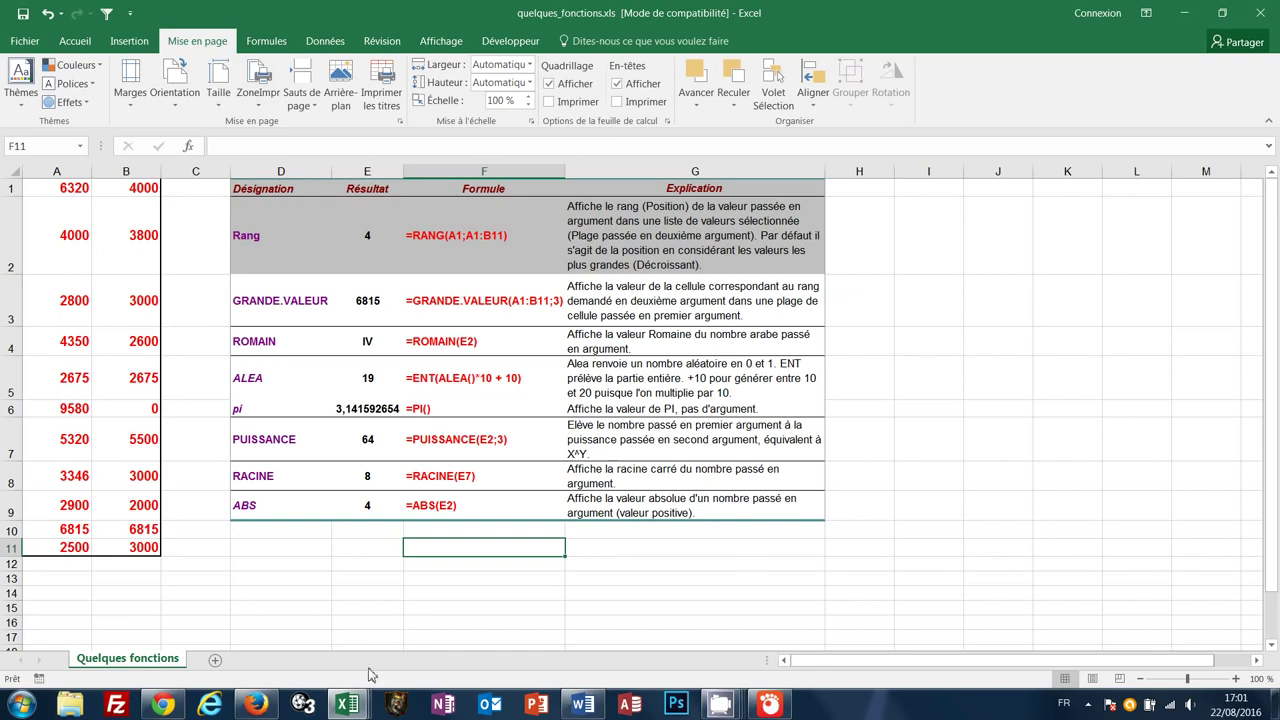
mouse_move(356, 710)
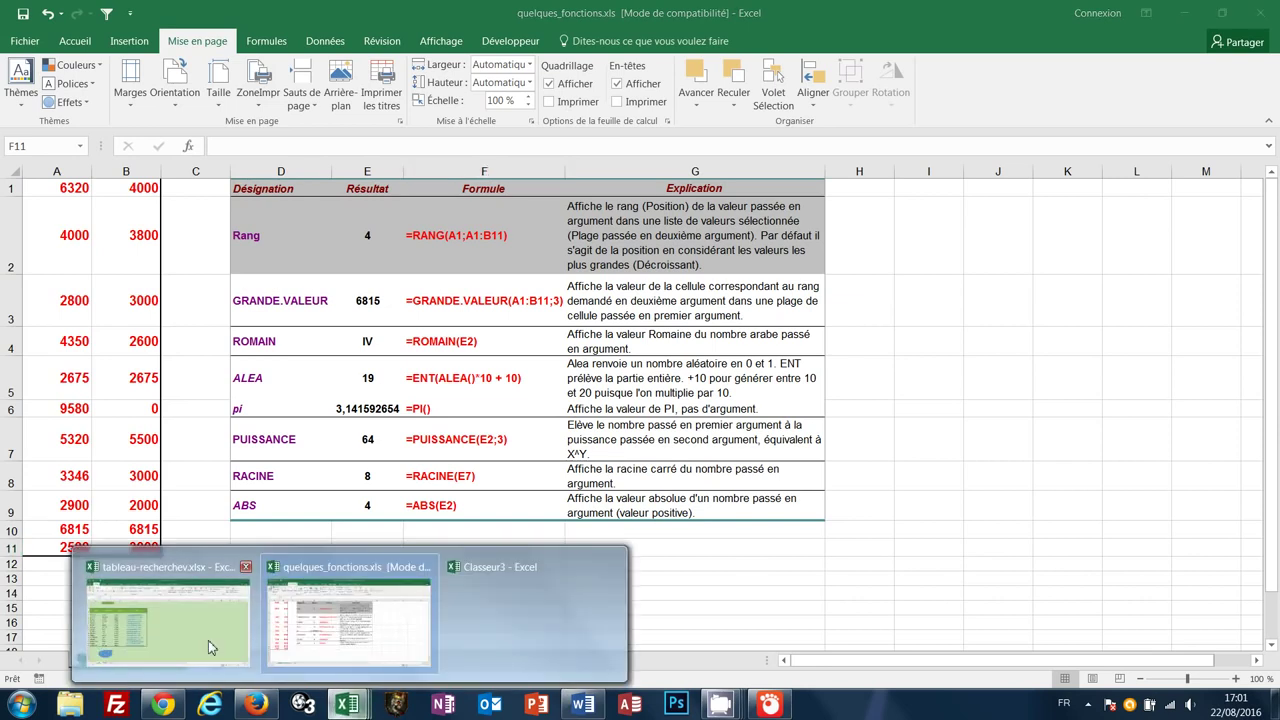
left_click(160, 610)
left_click(676, 242)
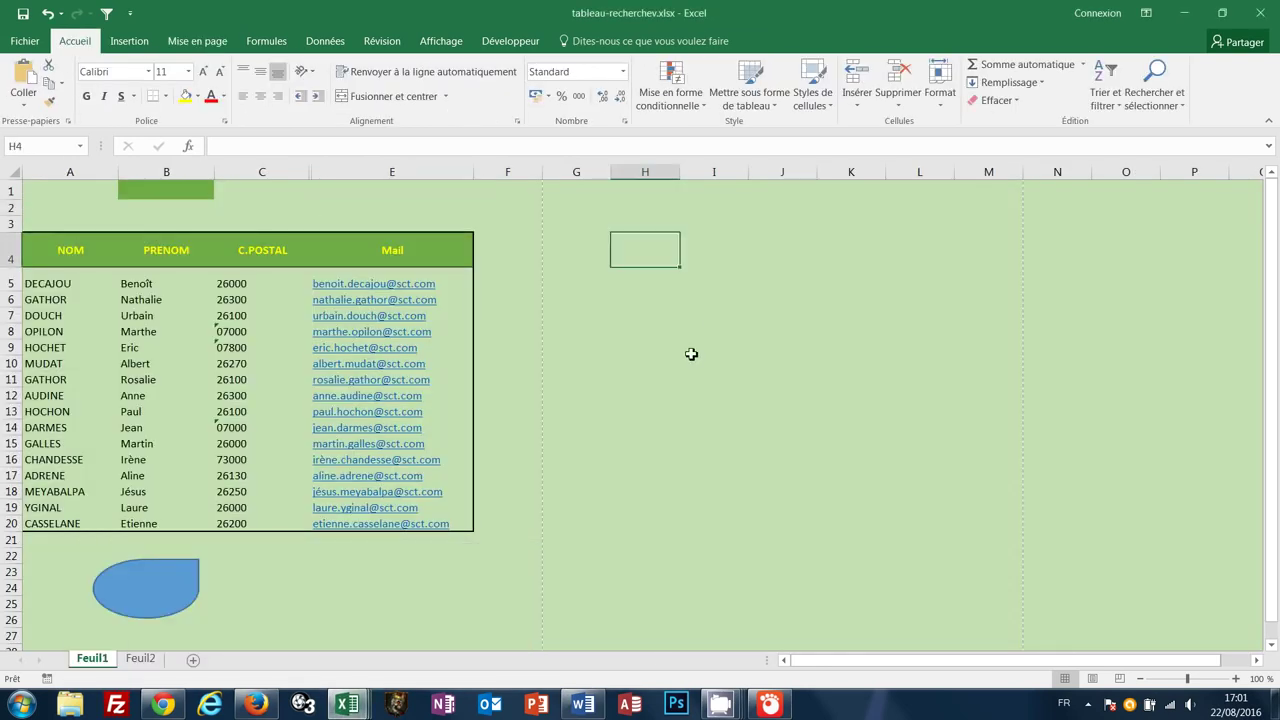
left_click(140, 658)
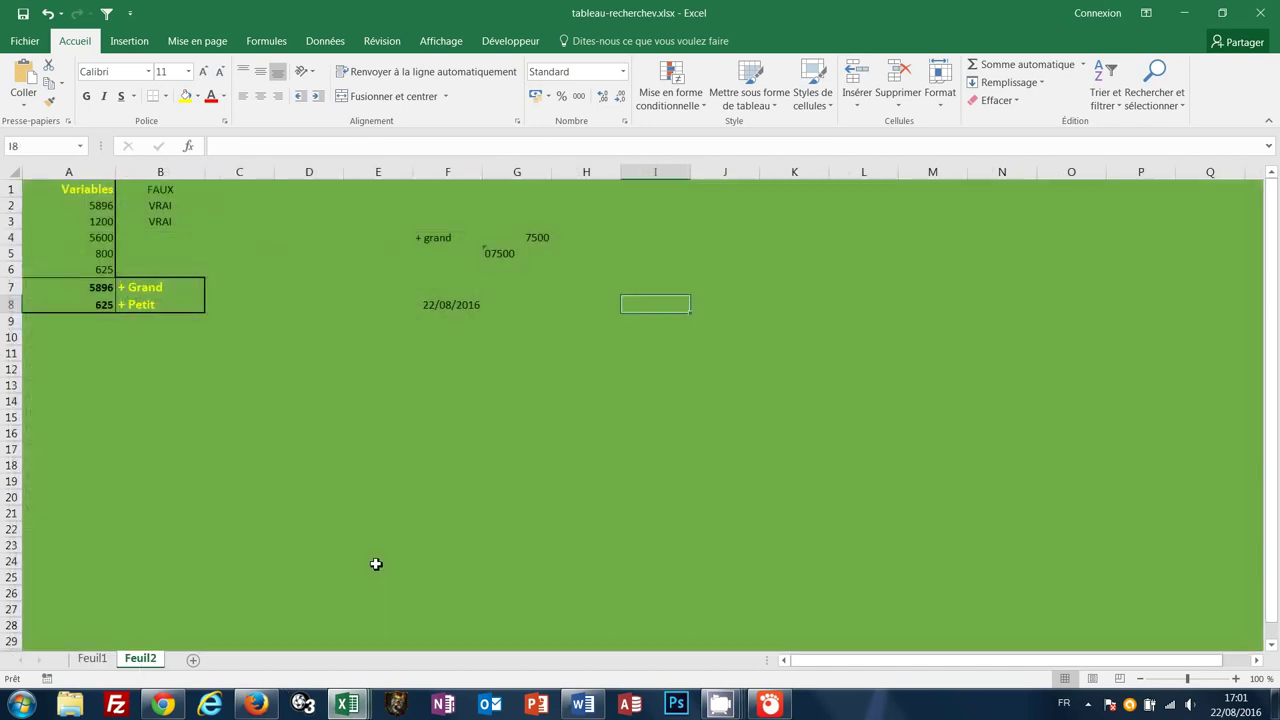
left_click(348, 706)
left_click(350, 634)
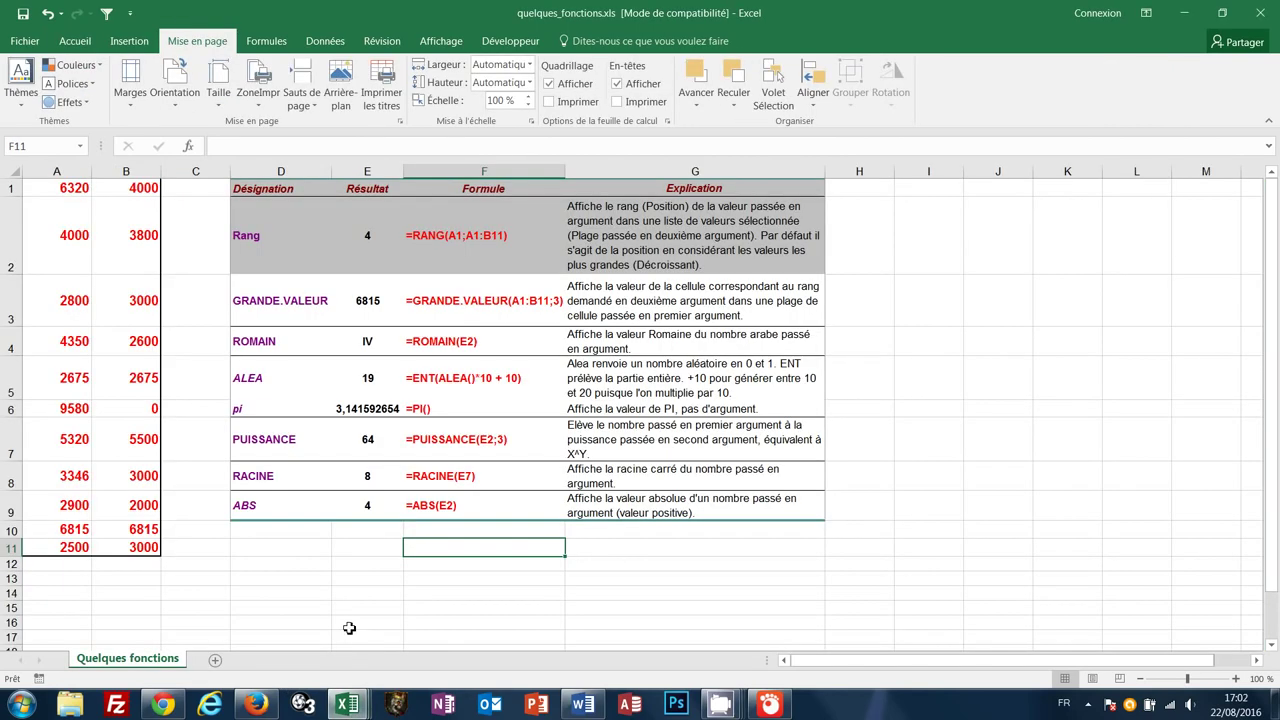
left_click(363, 548)
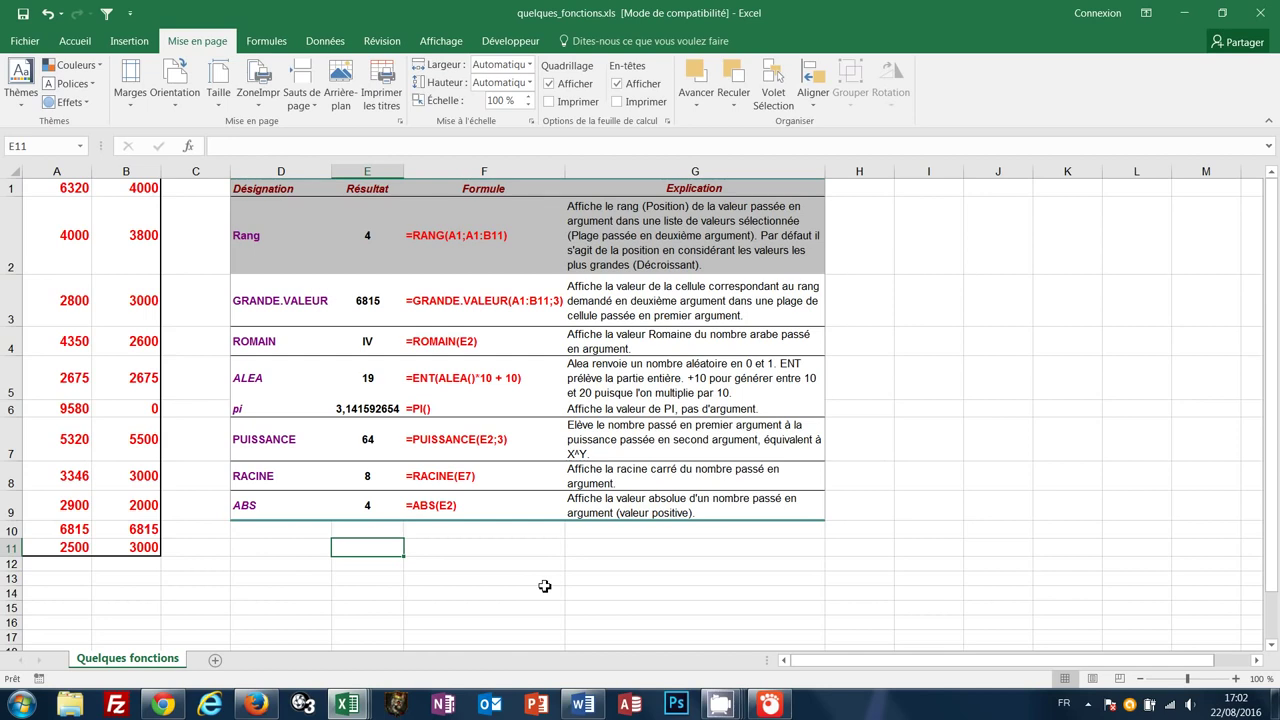
Enter =E9^3 in E11 to cube the ABS result, displaying 64
type("=")
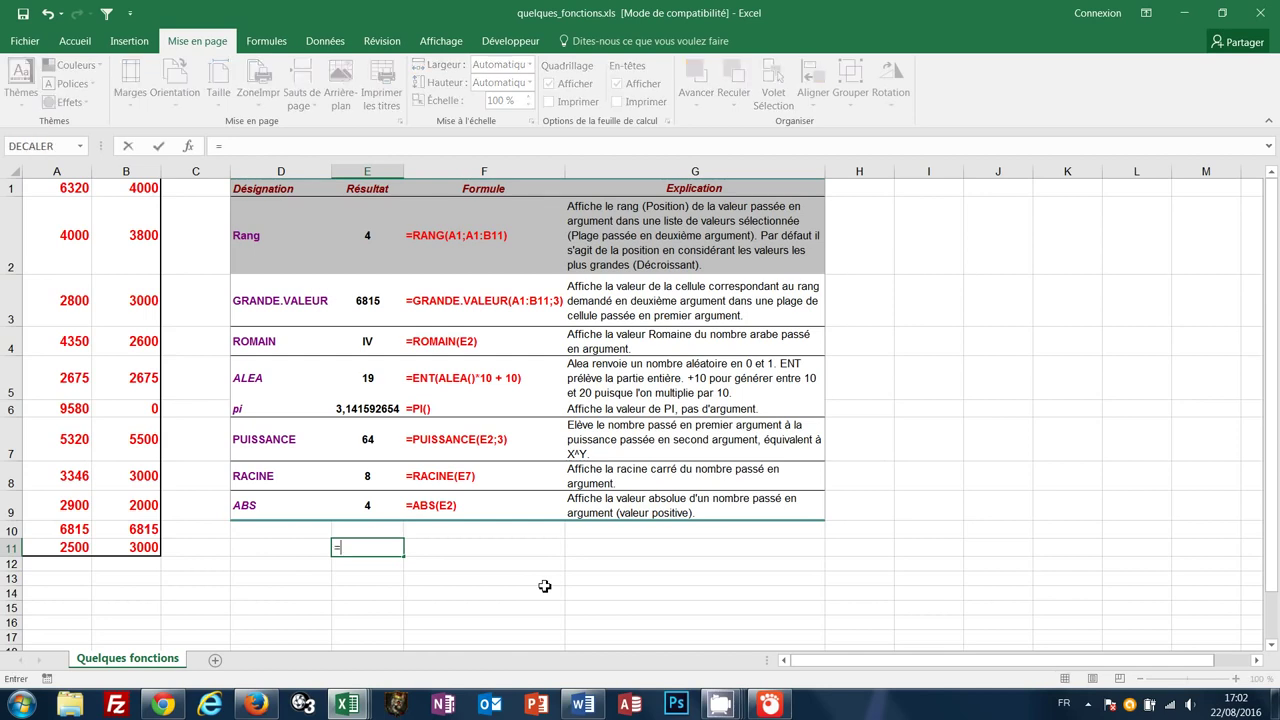
left_click(364, 507)
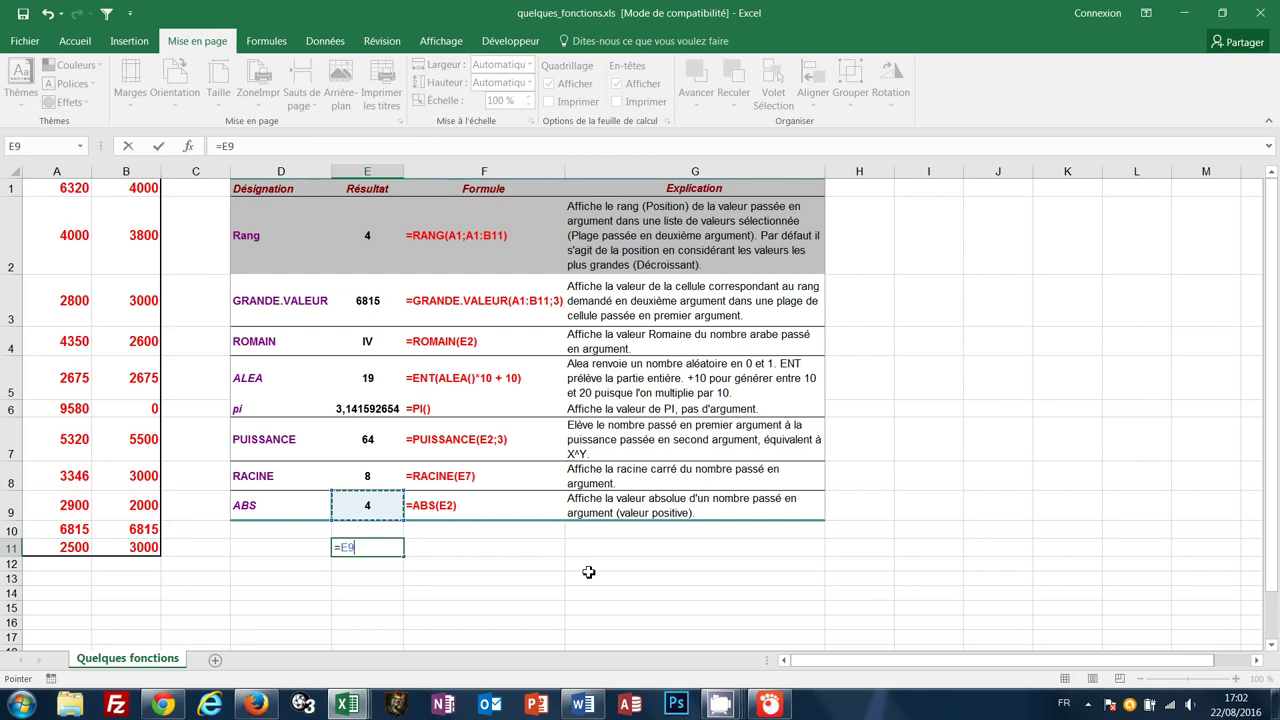
type("^3")
key("Return")
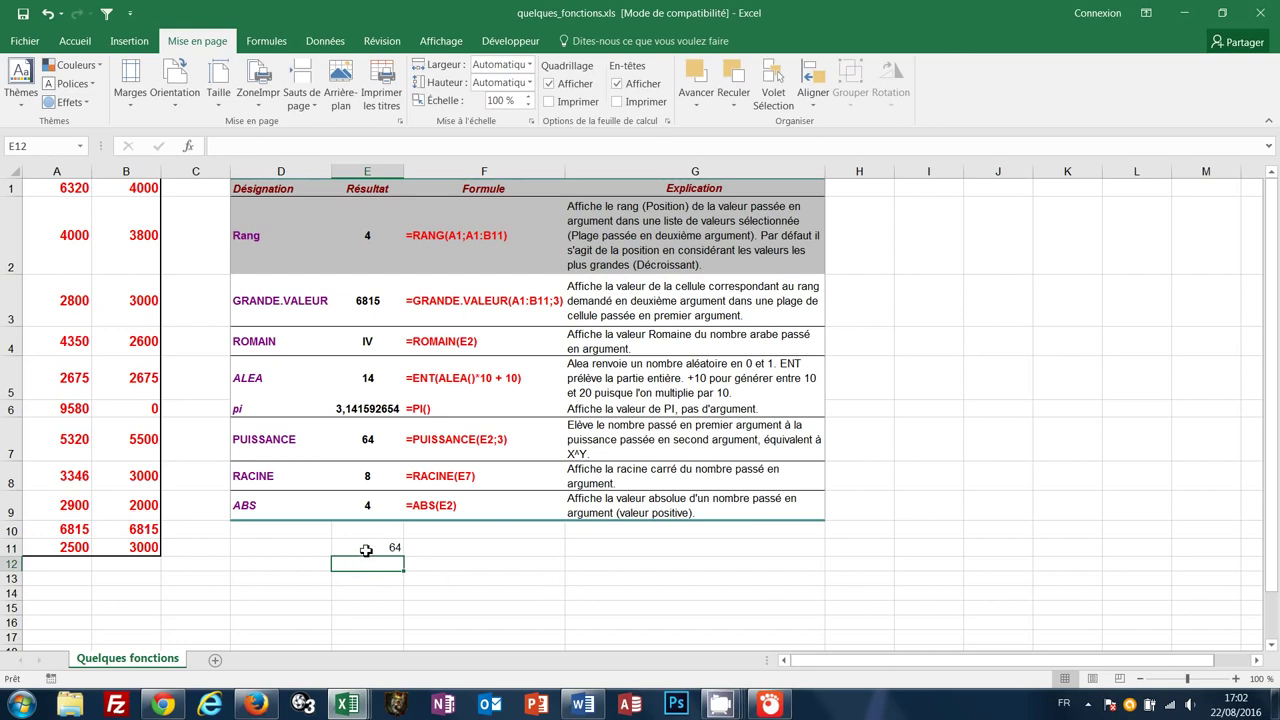
left_click(366, 550)
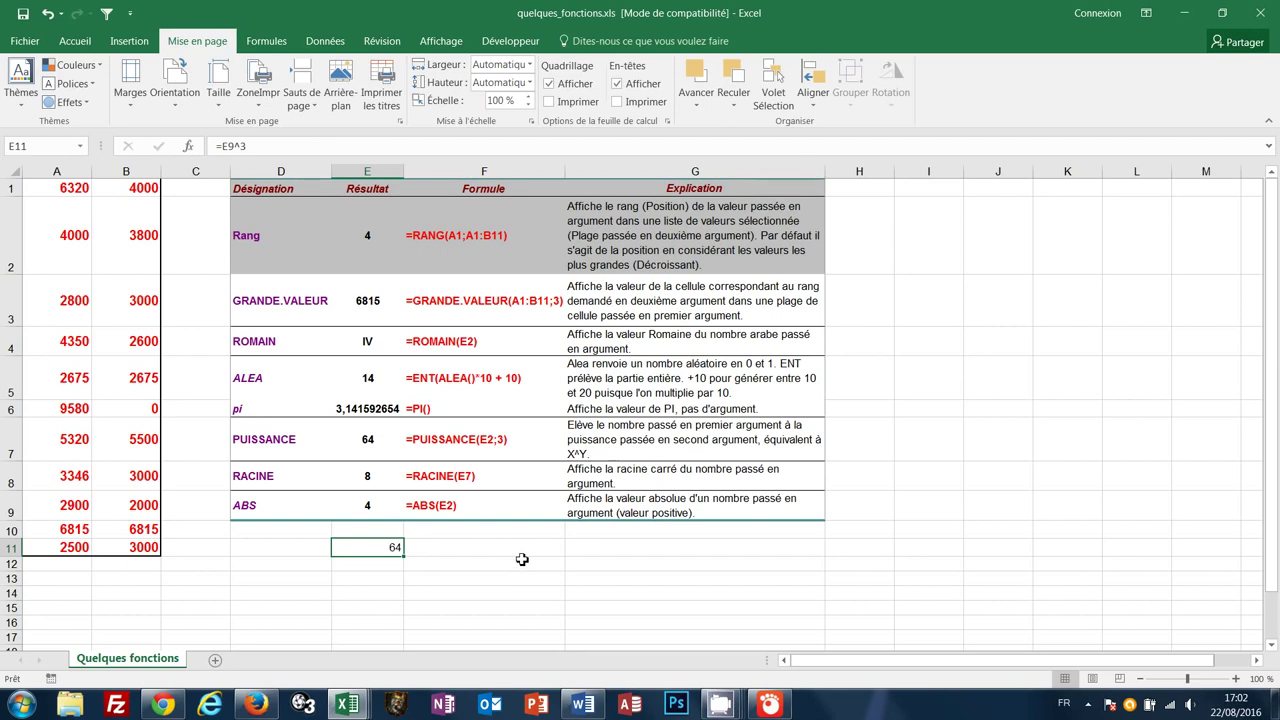
On Formules, toggle Afficher les formules on, then off again to show values
left_click(268, 42)
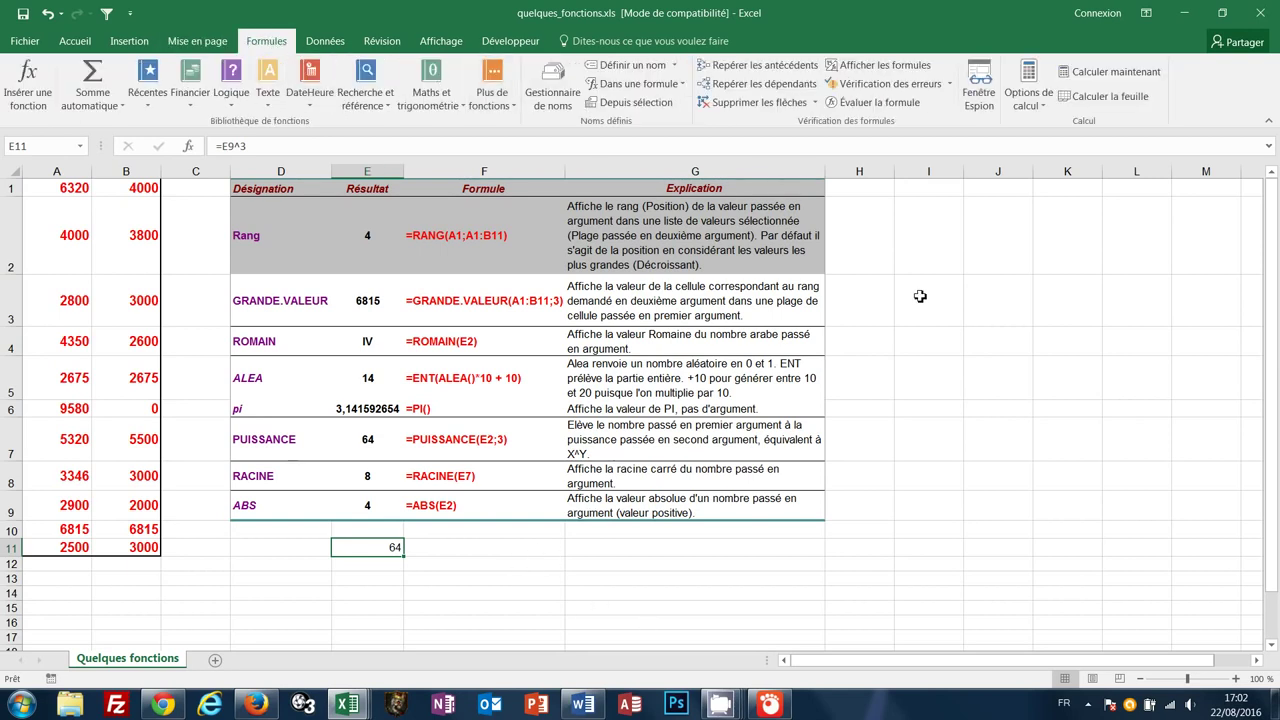
left_click(885, 65)
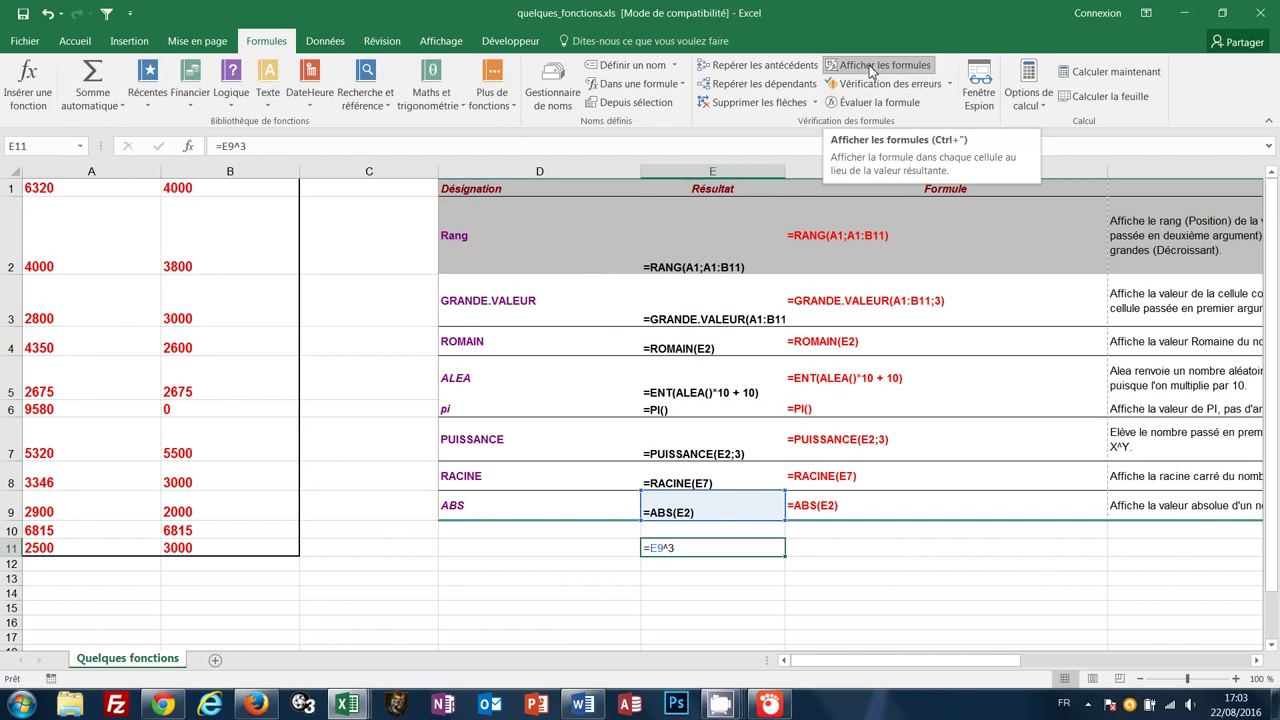
left_click(869, 66)
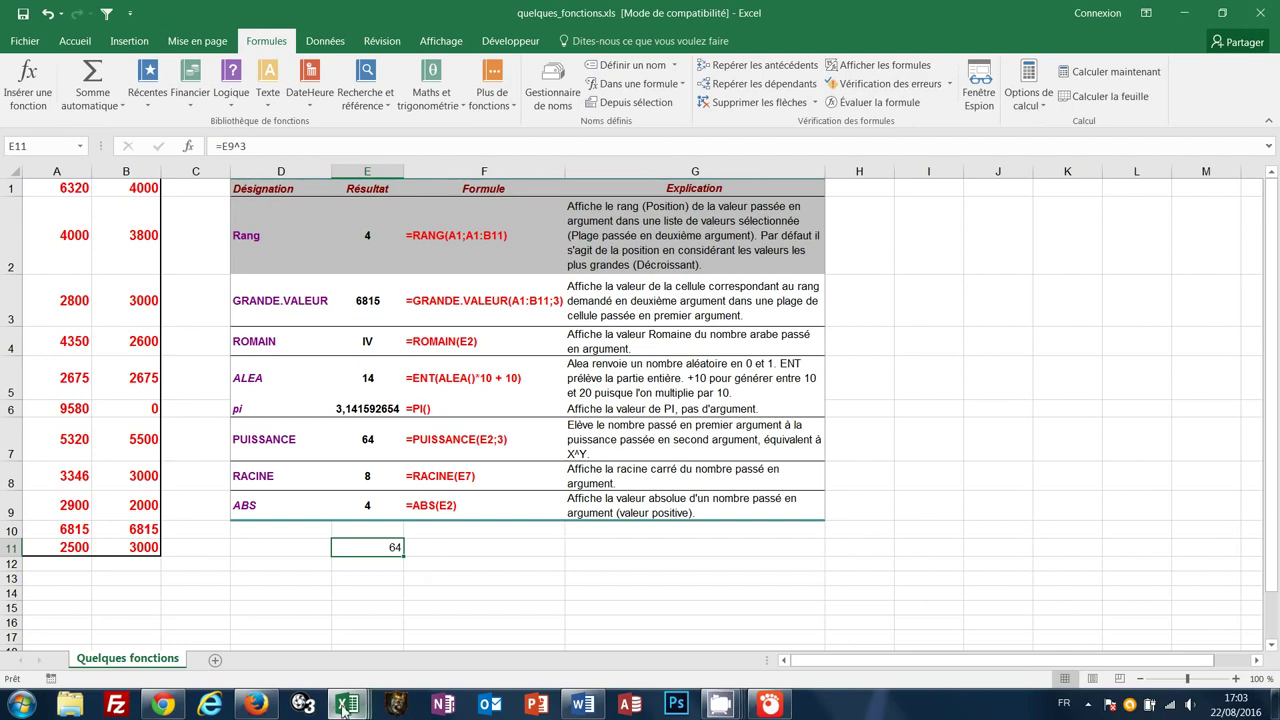
Bring up tableau-recherchev's Feuil1 and select columns C to E around hidden VILLE
mouse_move(343, 707)
left_click(197, 635)
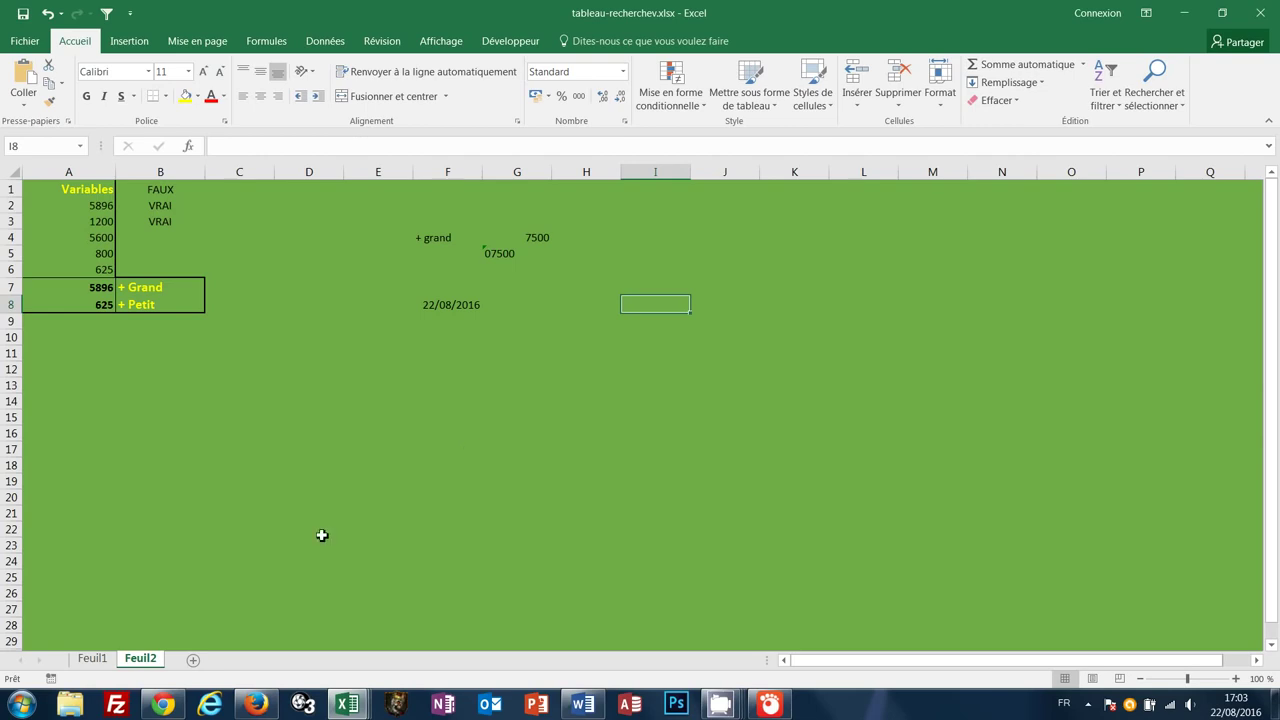
left_click(92, 659)
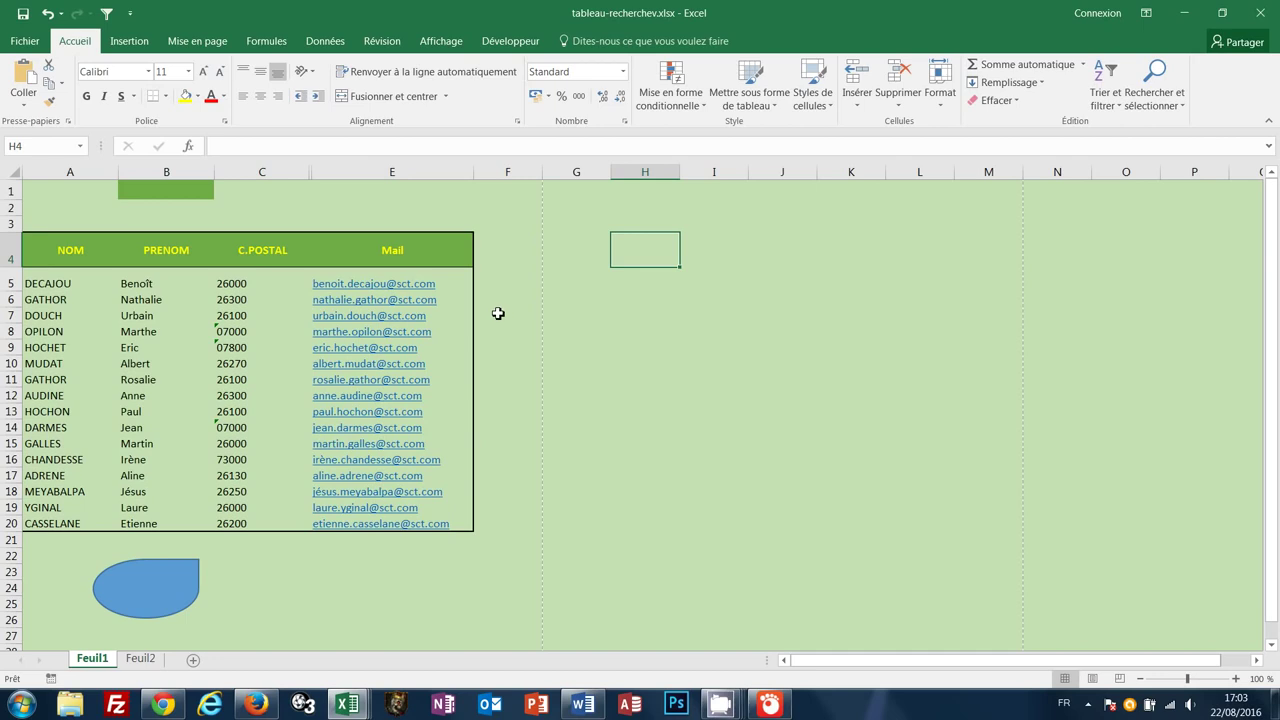
left_click_drag(270, 170, 347, 173)
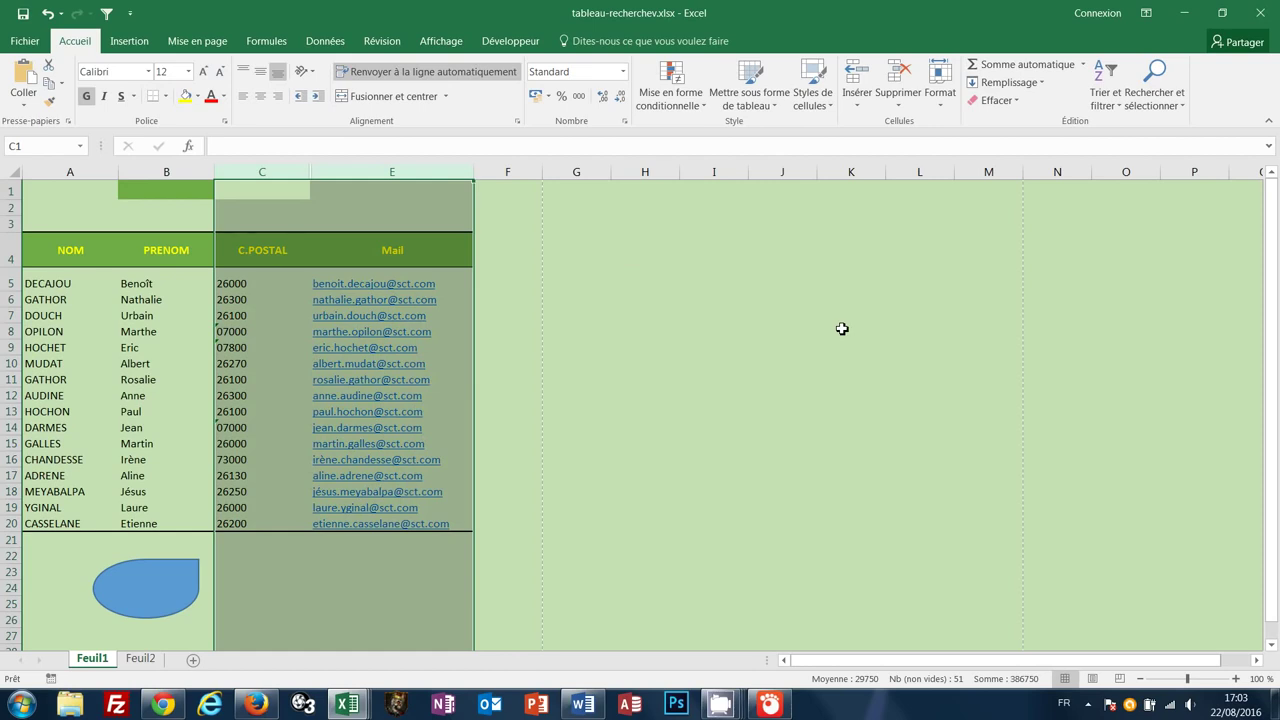
Unhide column D through Format > Masquer & afficher > Afficher les colonnes, then undo it
left_click(946, 113)
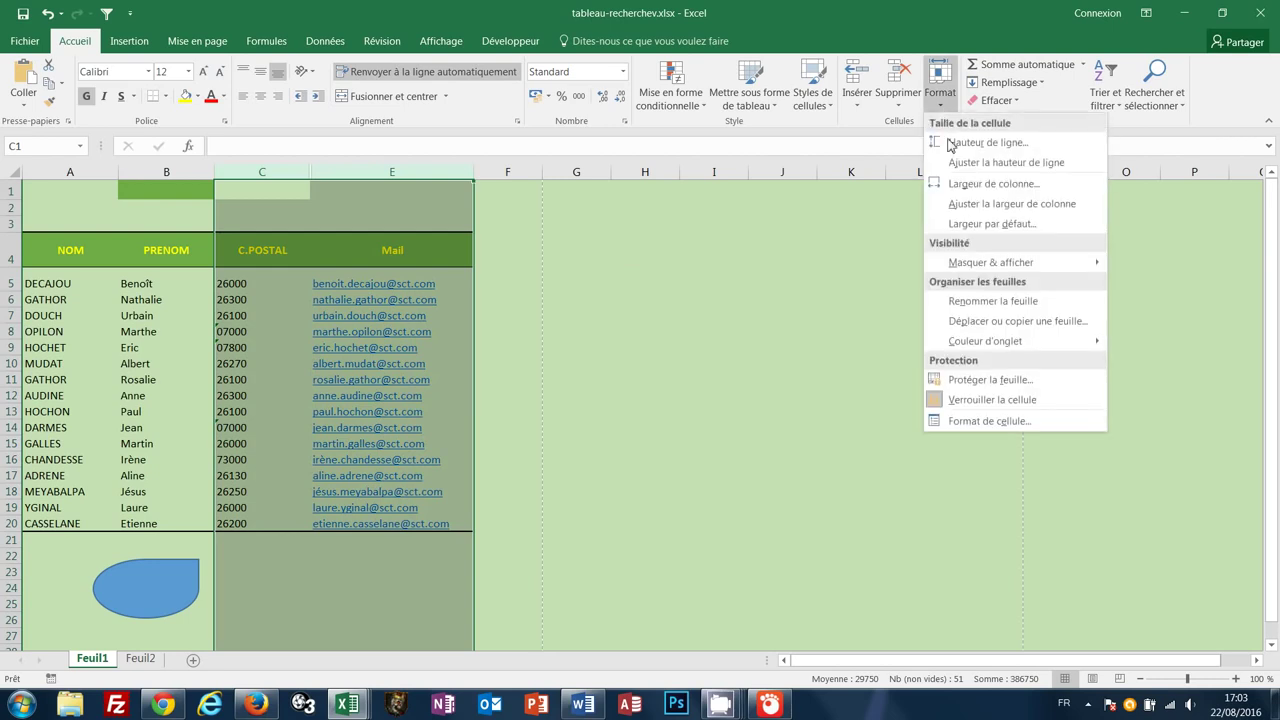
mouse_move(981, 264)
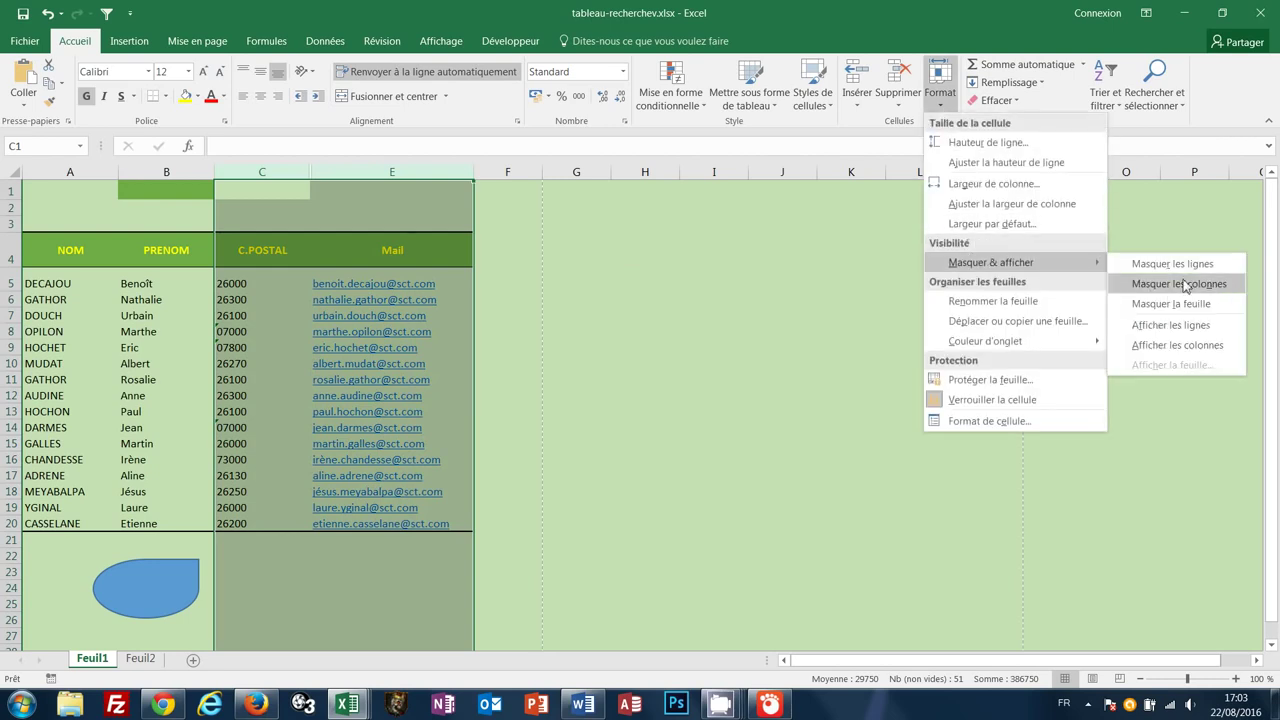
left_click(1178, 345)
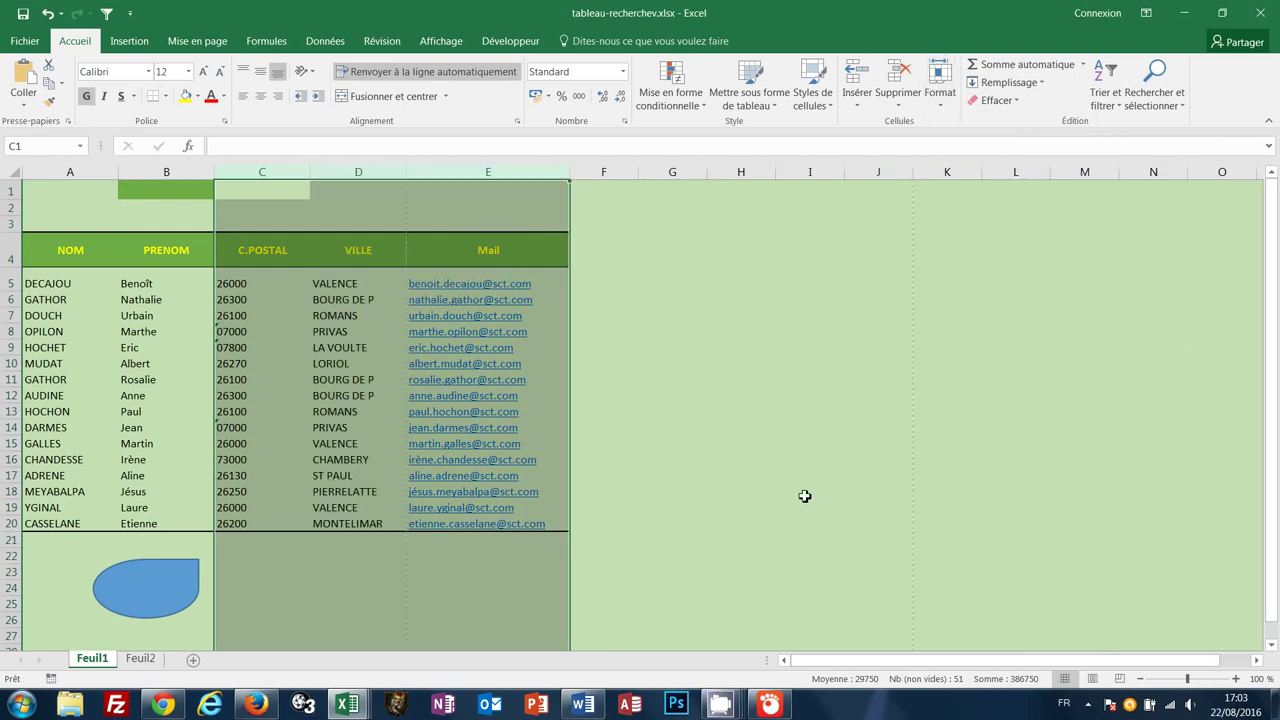
left_click(804, 496)
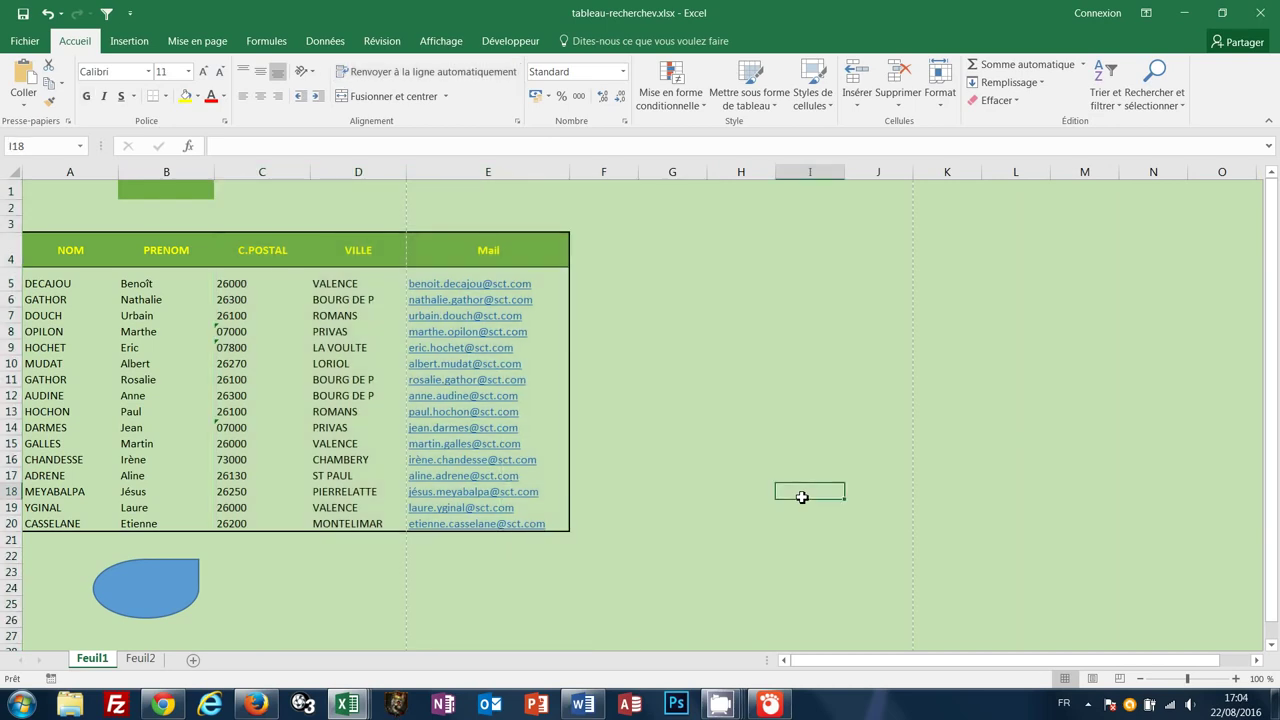
key("ctrl+z")
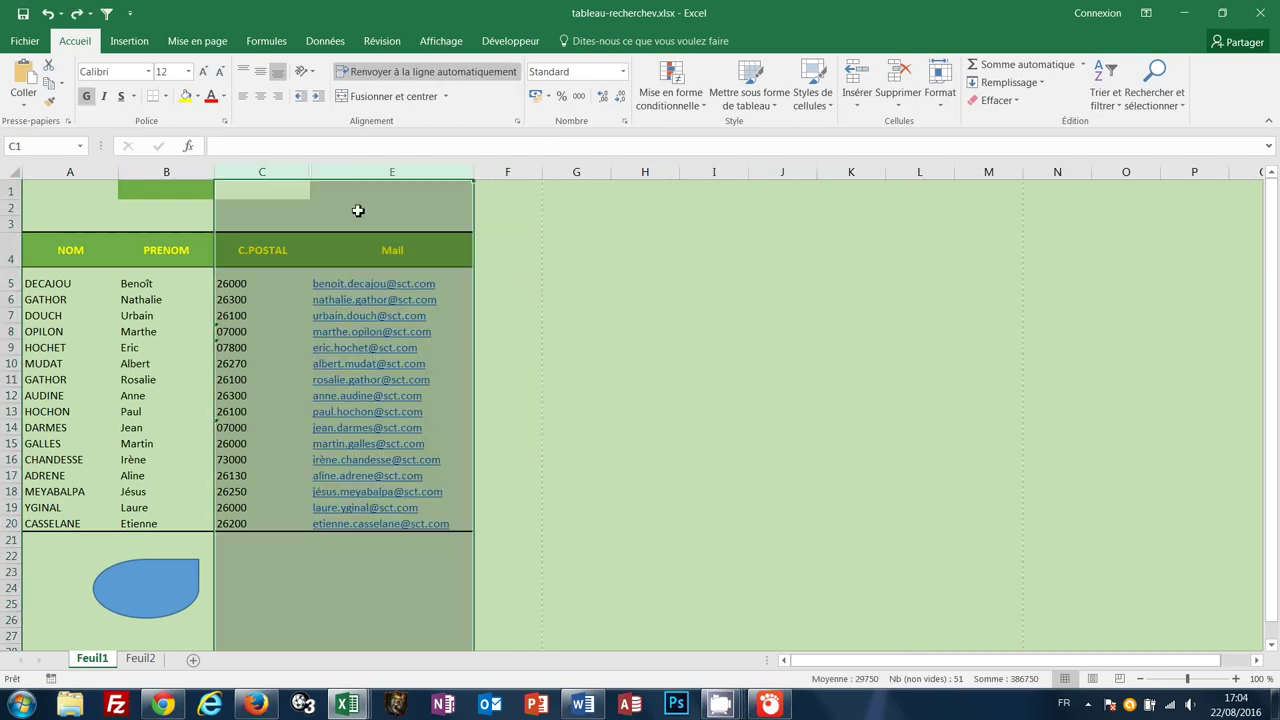
Select columns C:E and unhide VILLE with the right-click Afficher command
left_click(582, 251)
left_click_drag(263, 172, 363, 175)
right_click(363, 175)
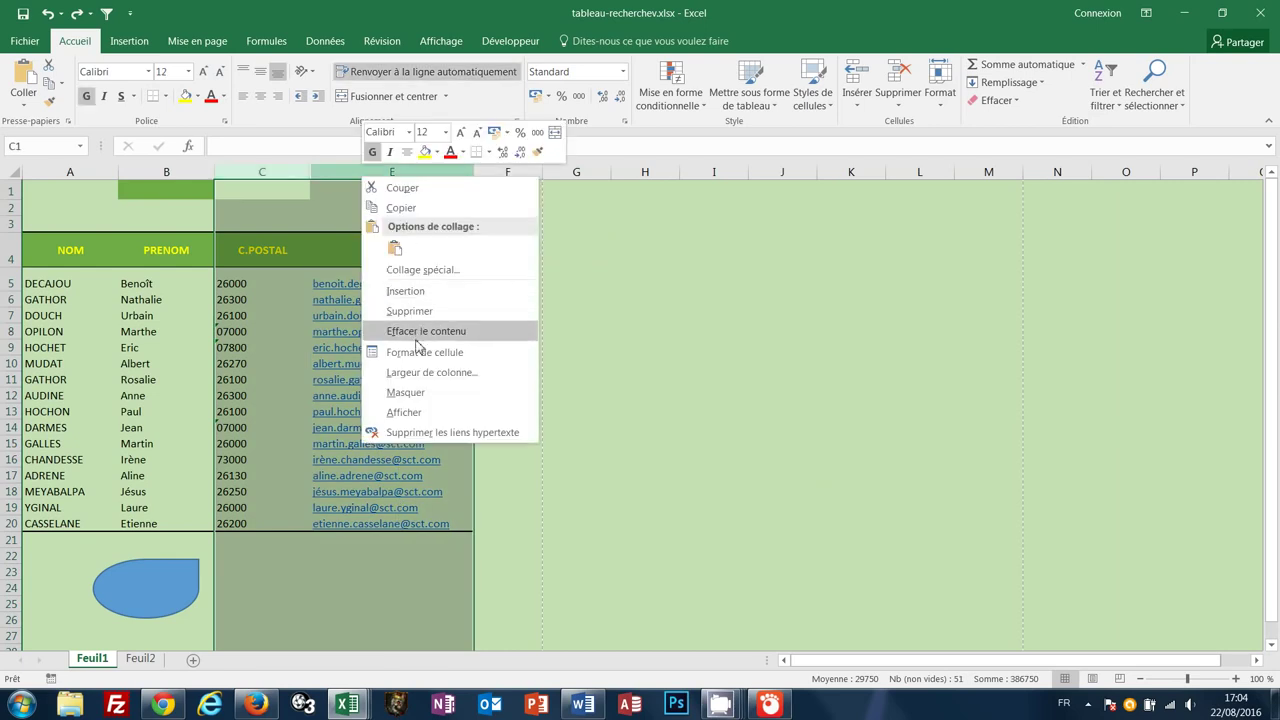
left_click(407, 413)
left_click(762, 412)
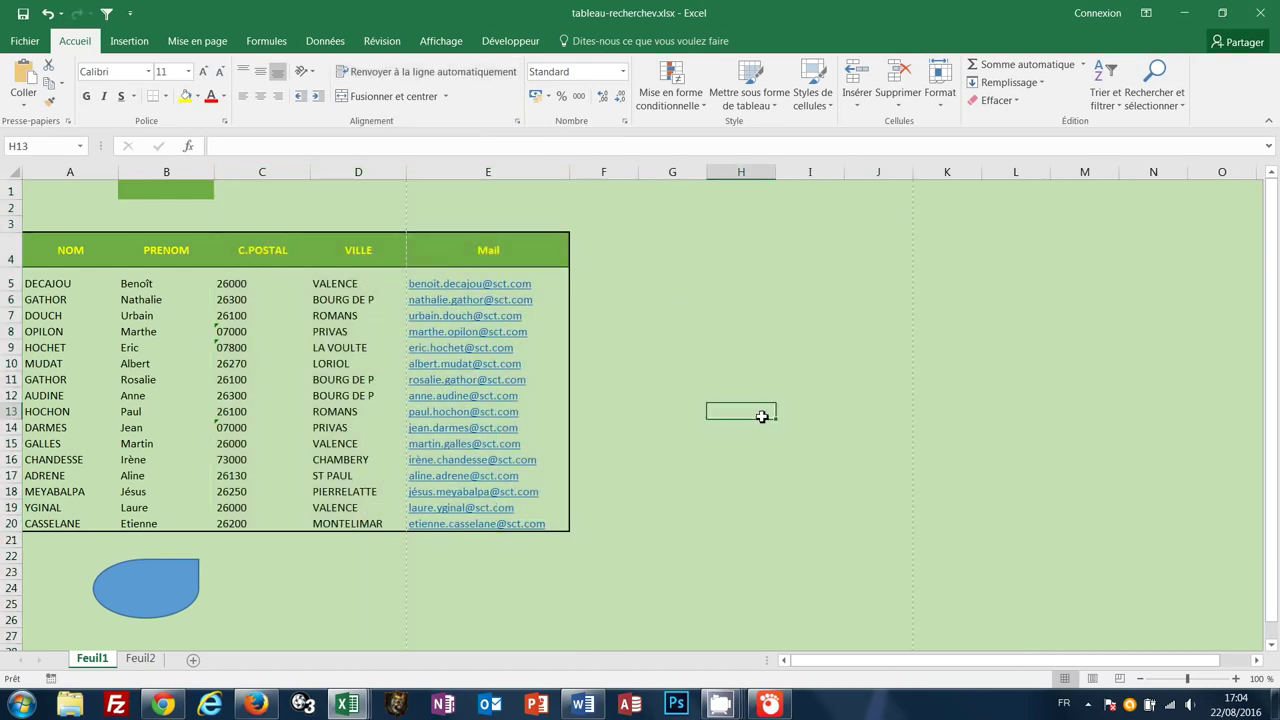